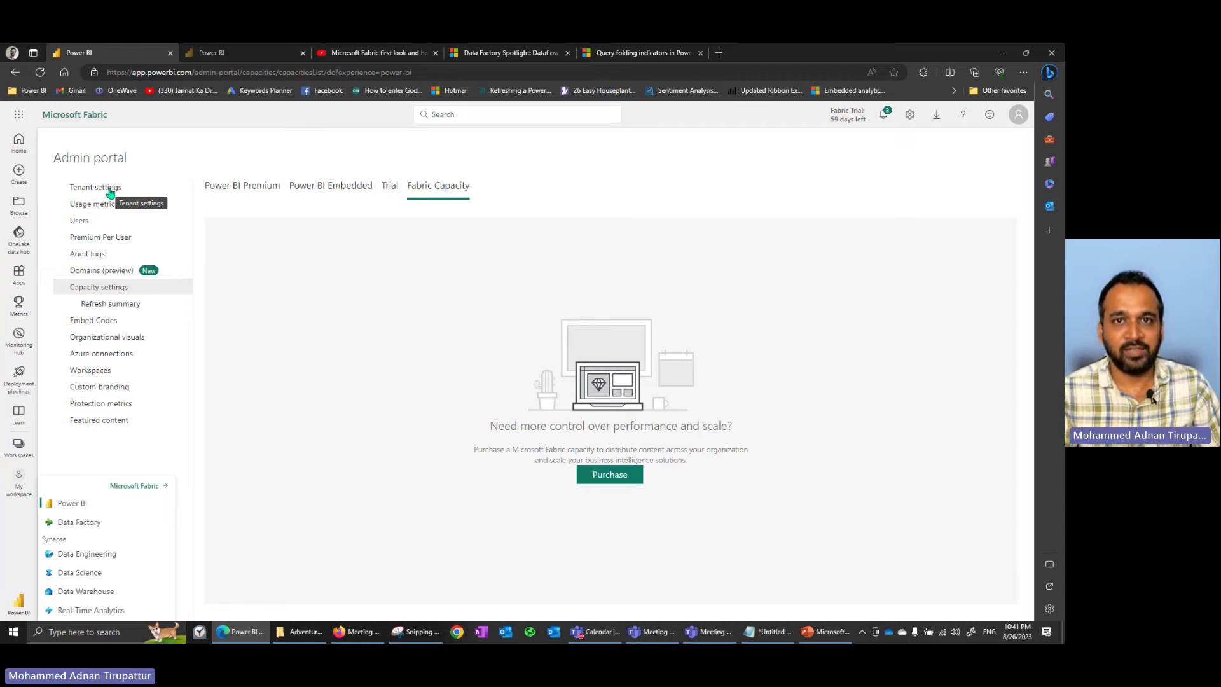
Open the tenant settings and show the details of "Users can create Fabric items (public preview)"
click(110, 191)
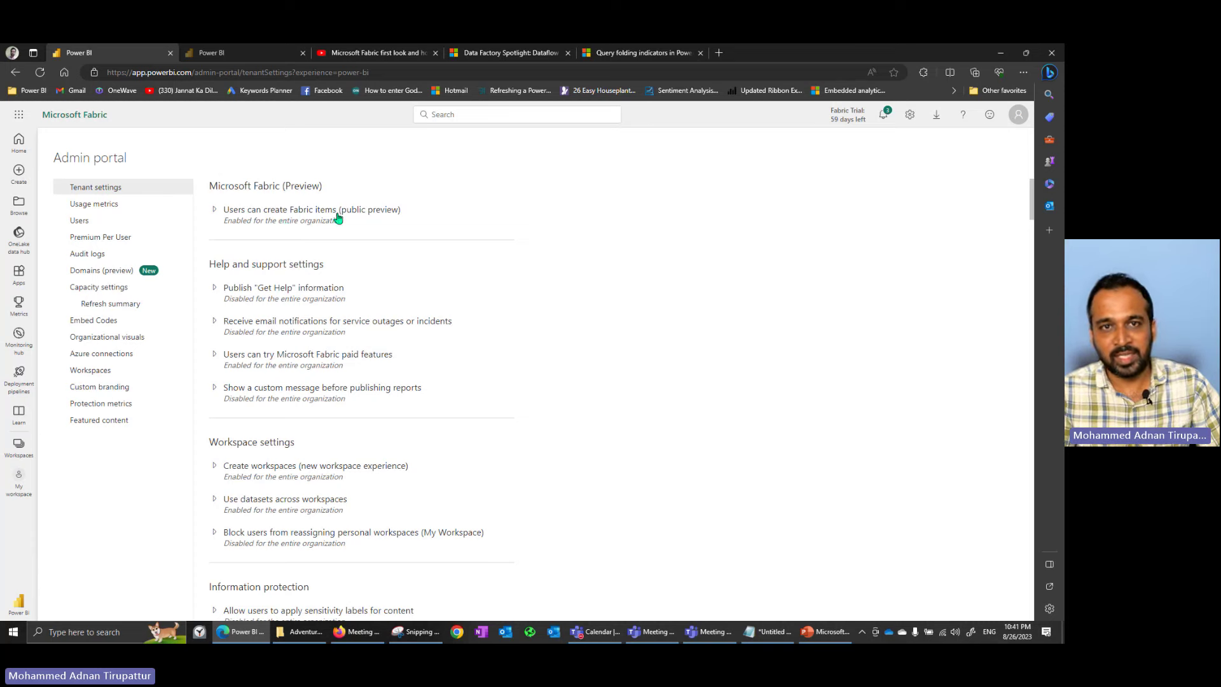
click(304, 215)
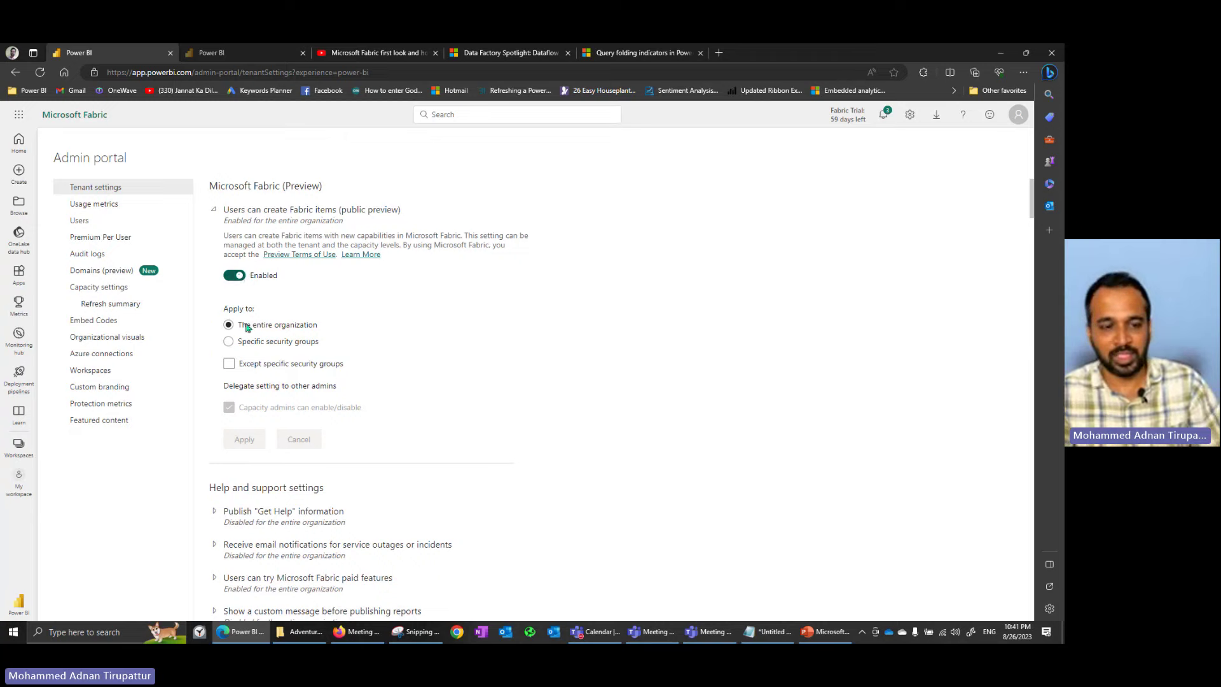
Look at the list of Fabric experiences and the bronze-silver-gold architecture slide in PowerPoint, returning to the admin portal
click(19, 603)
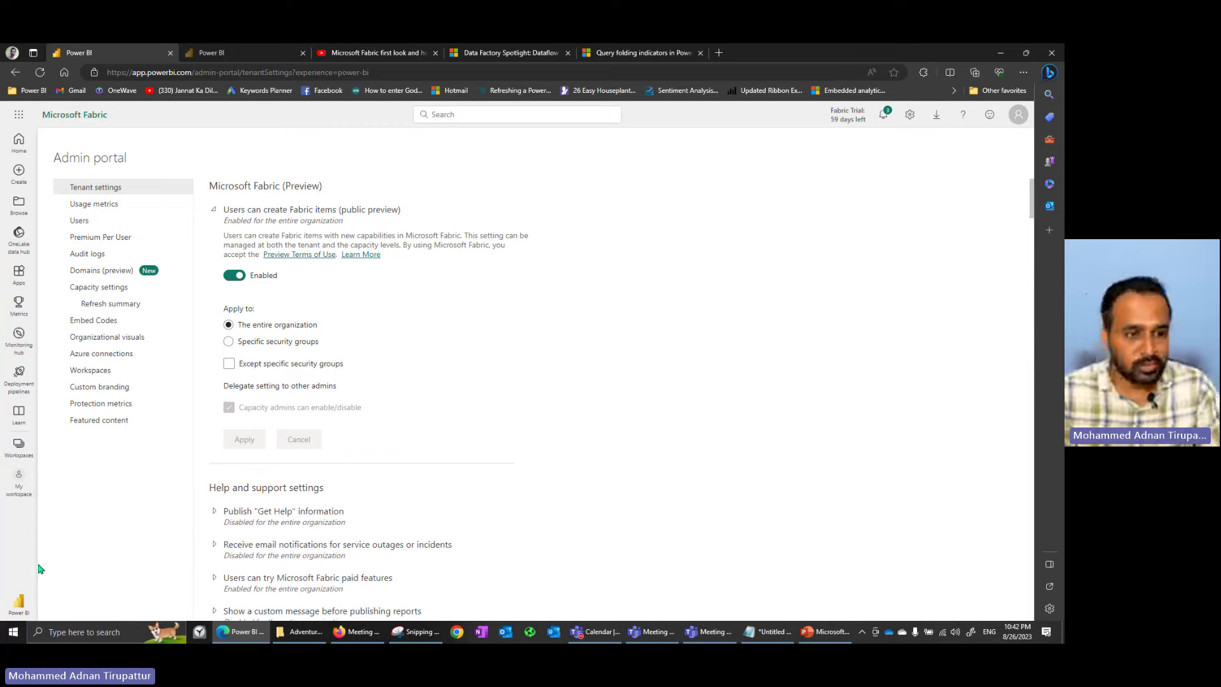
click(17, 607)
click(822, 632)
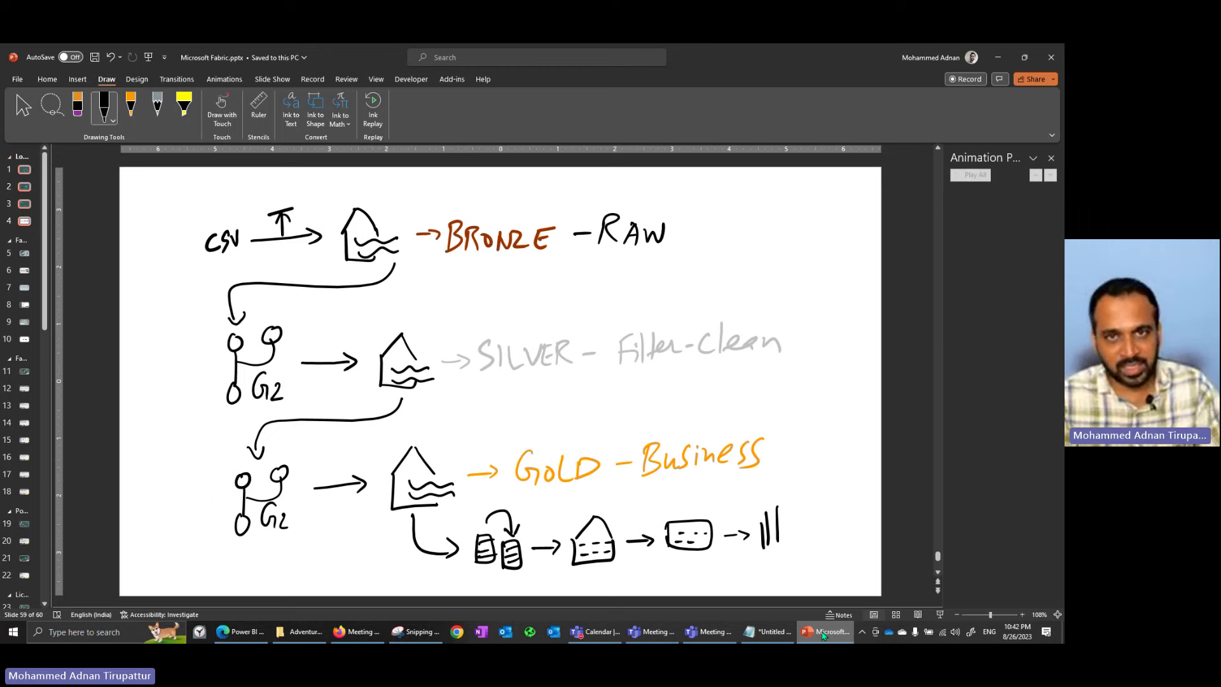
click(822, 633)
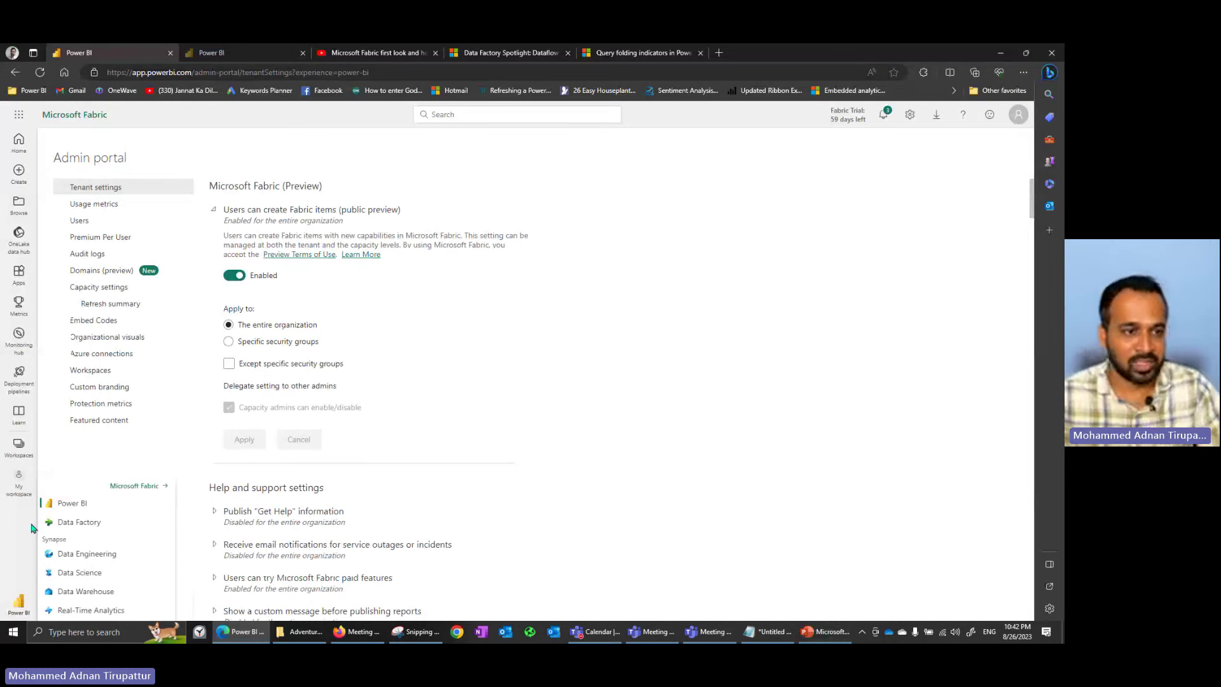
Create a workspace named Masterclass1 with the Trial license mode
click(19, 448)
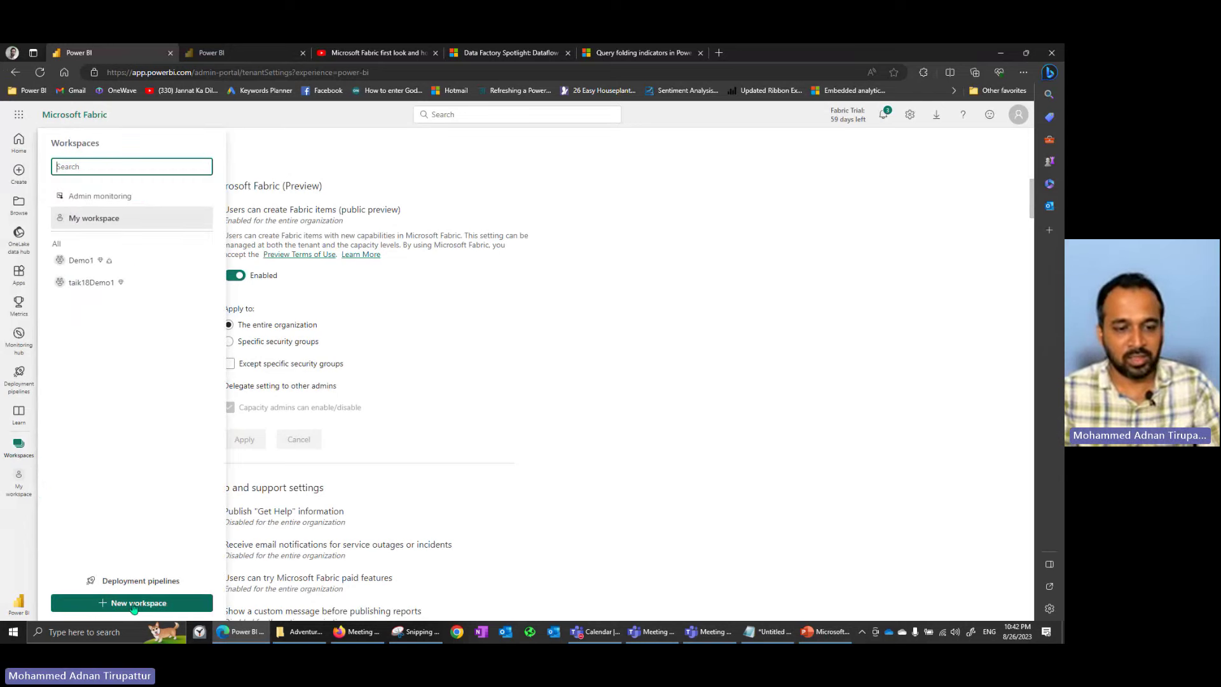
key(Escape)
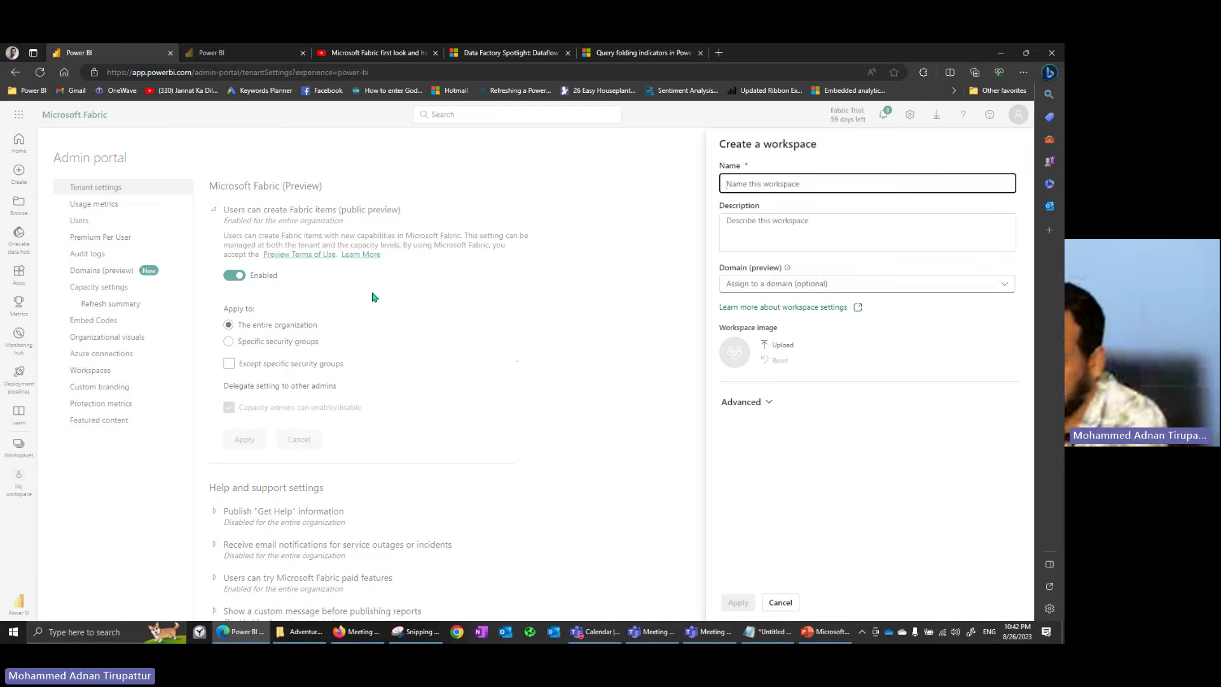
text(MasterCla)
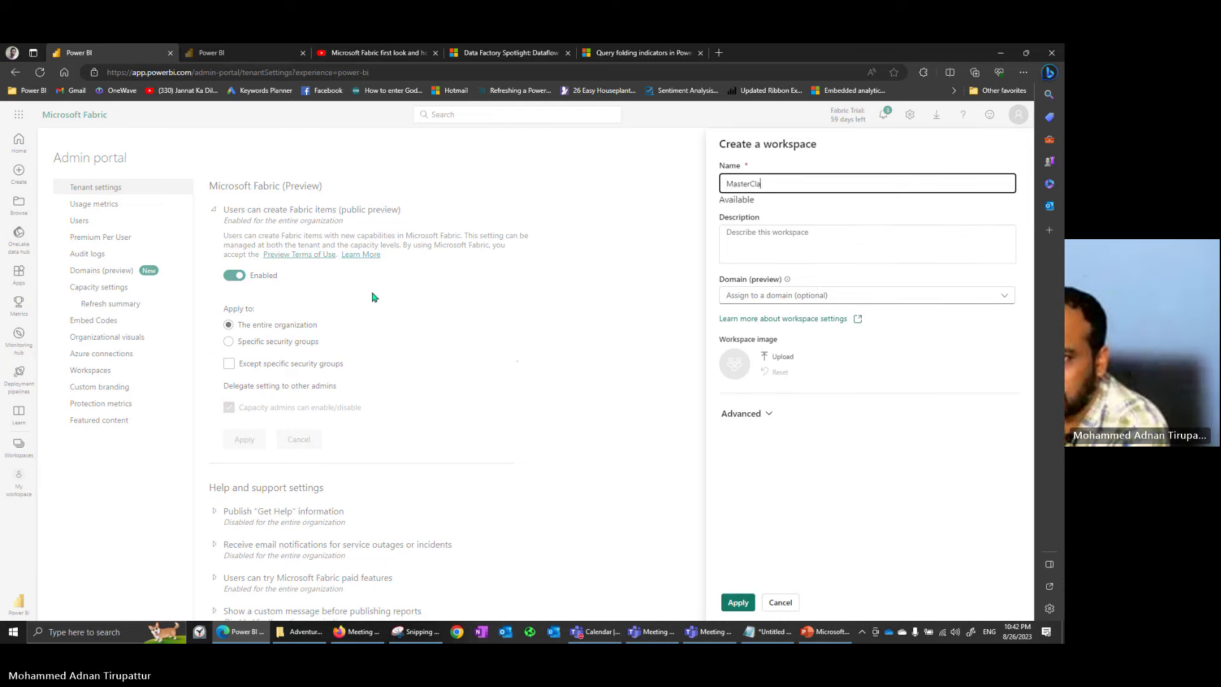
key(BackSpace)
text(class1)
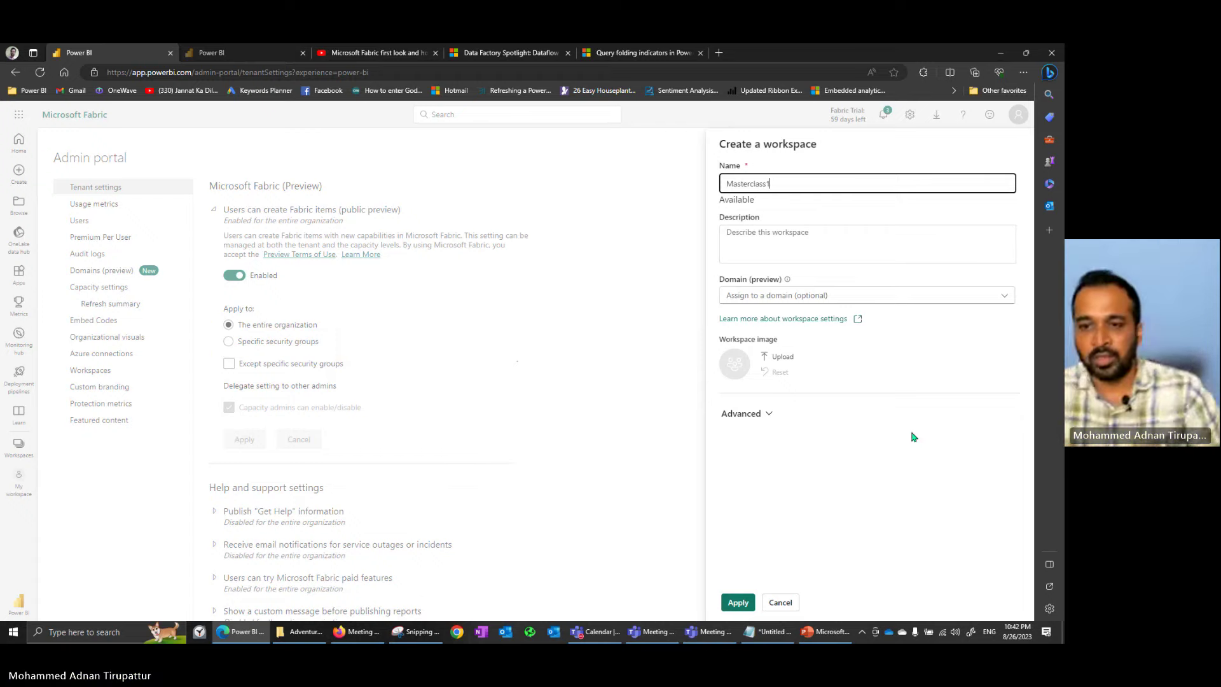
click(765, 417)
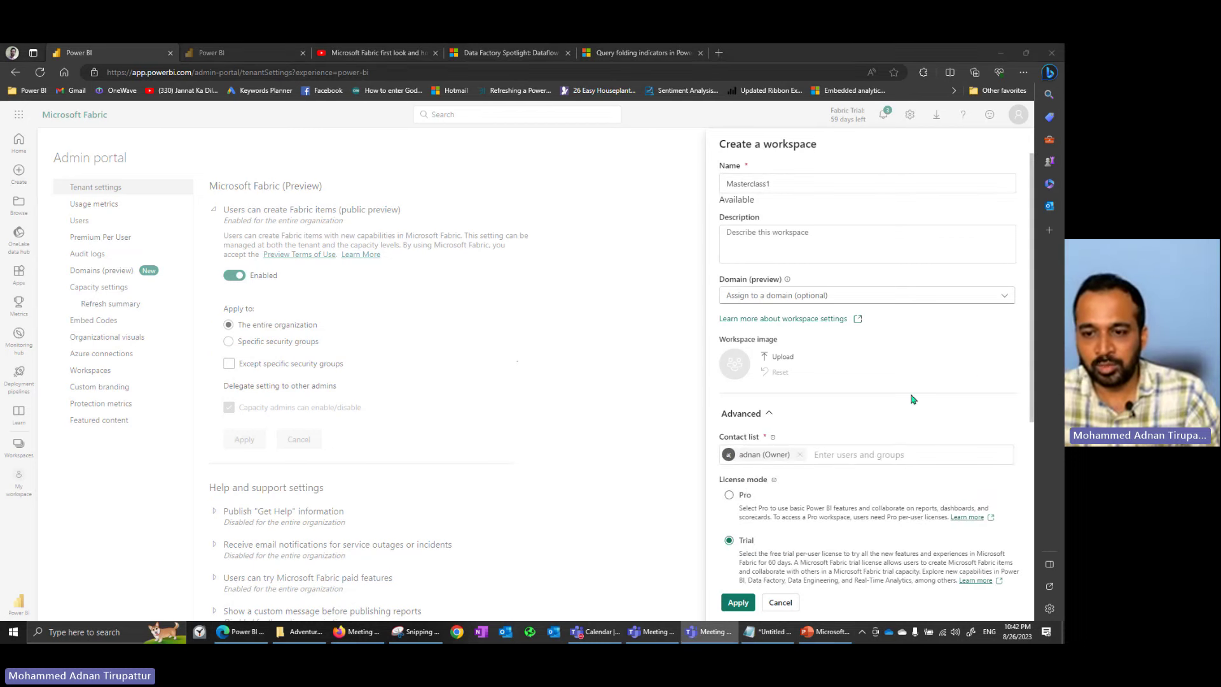
scroll(913, 398, down, 3)
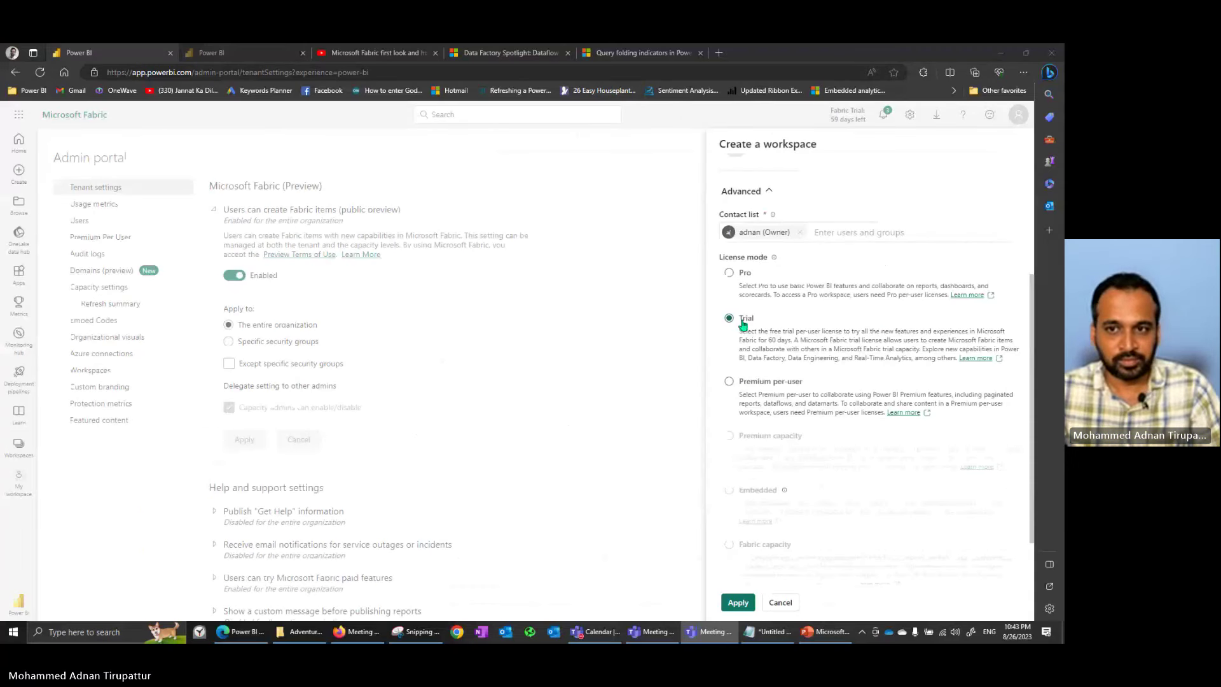
click(737, 602)
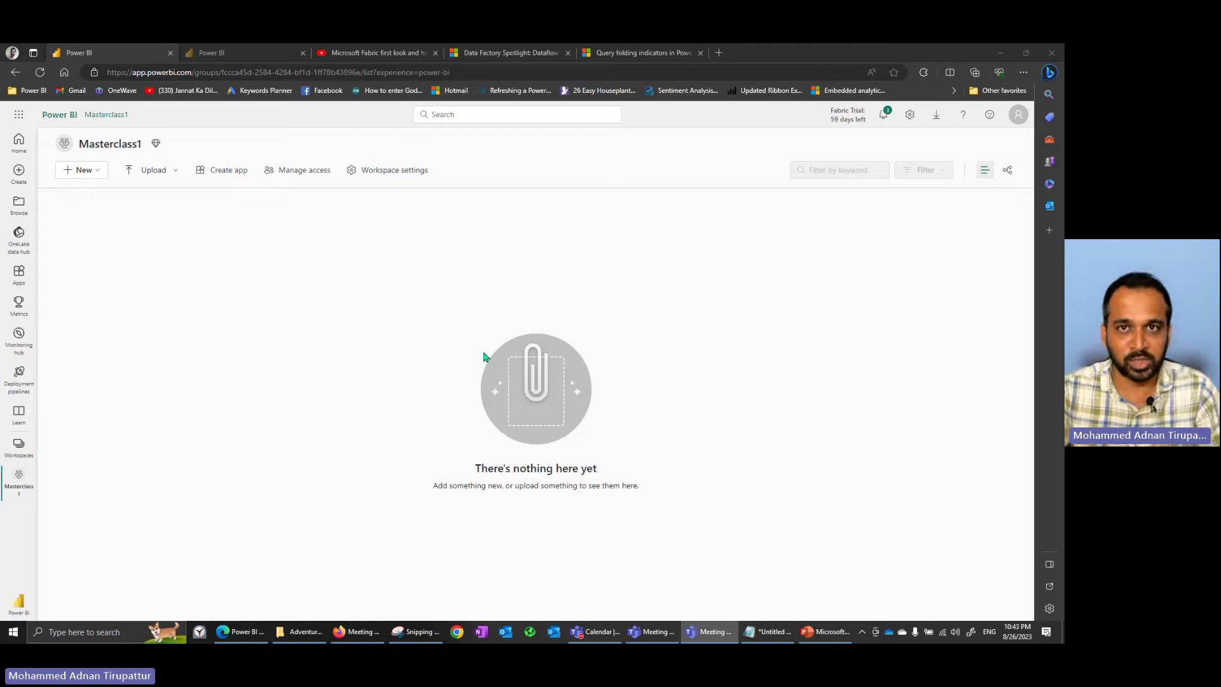
Compare the new item types offered for the Masterclass1 workspace in the Power BI and Data Factory experiences
click(97, 173)
click(97, 172)
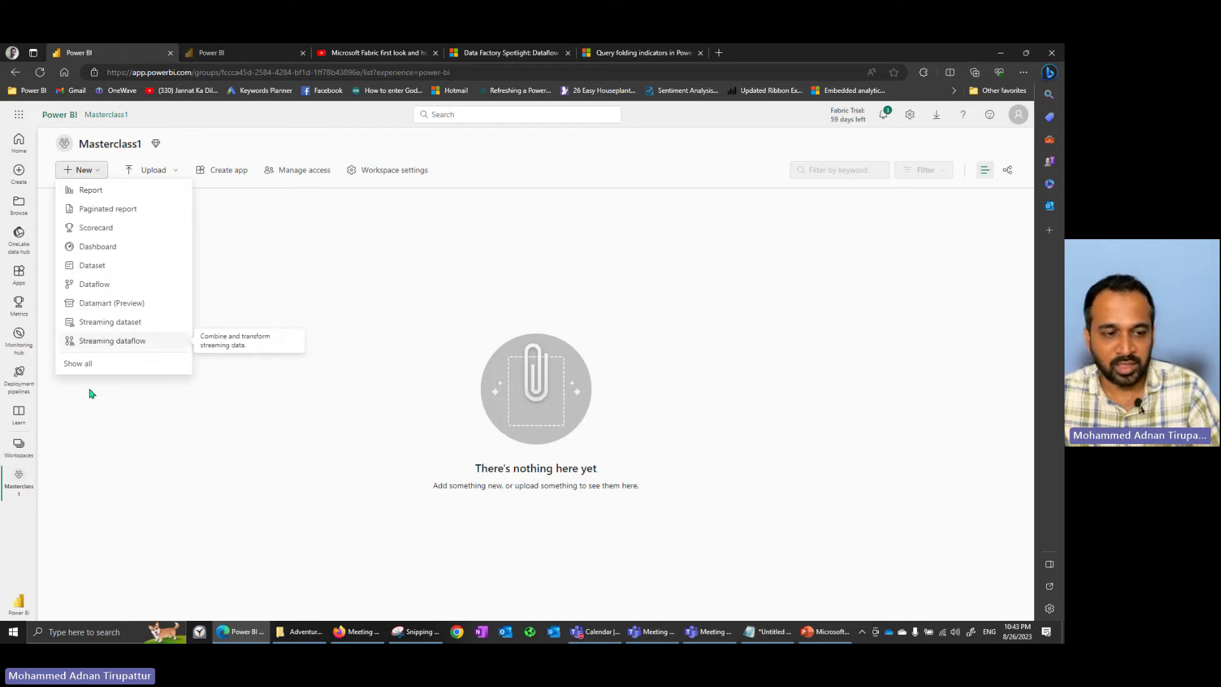
click(19, 603)
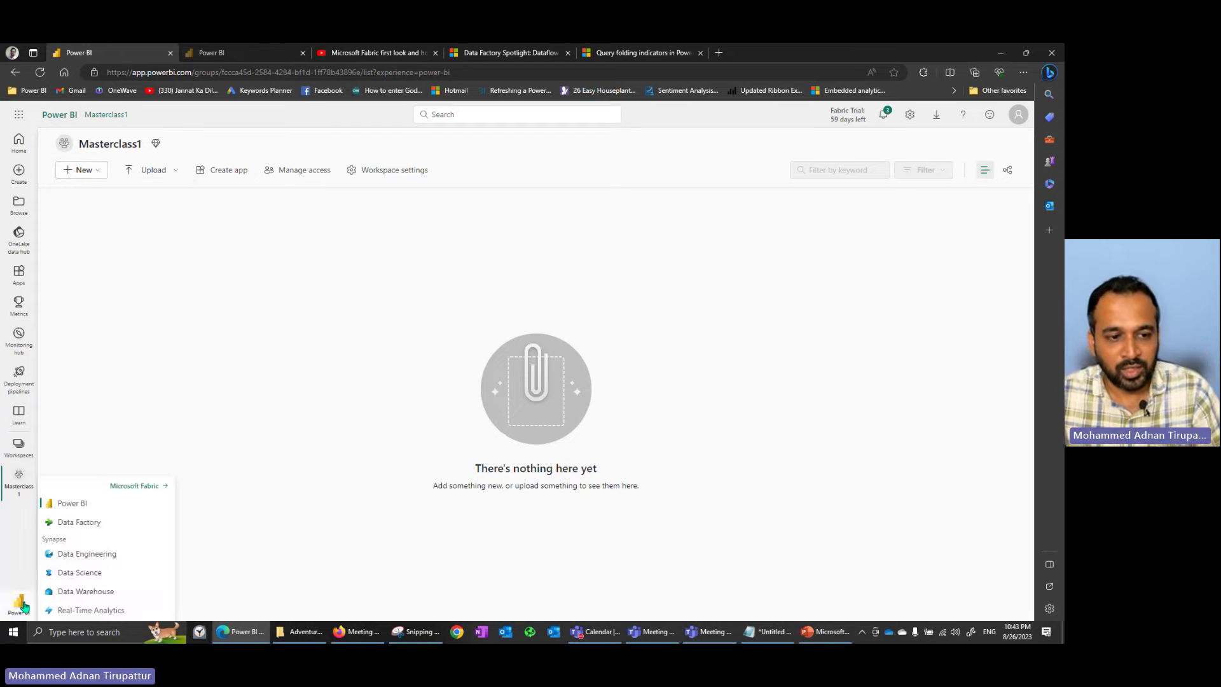
click(96, 521)
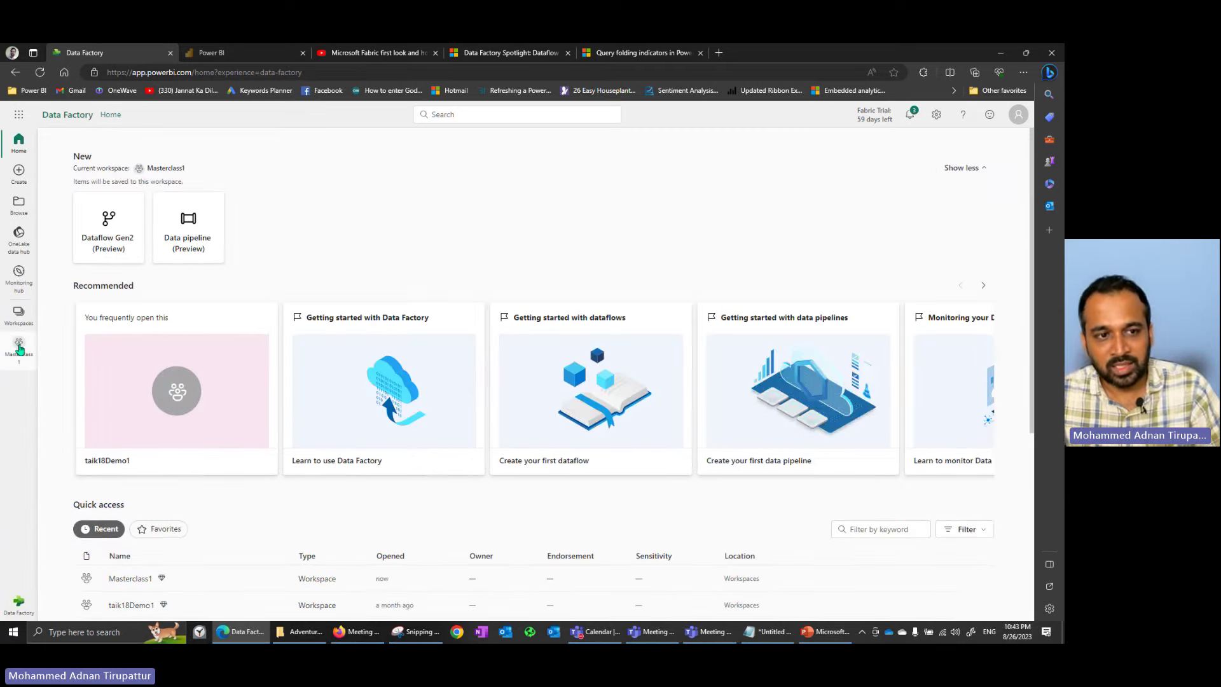
click(19, 349)
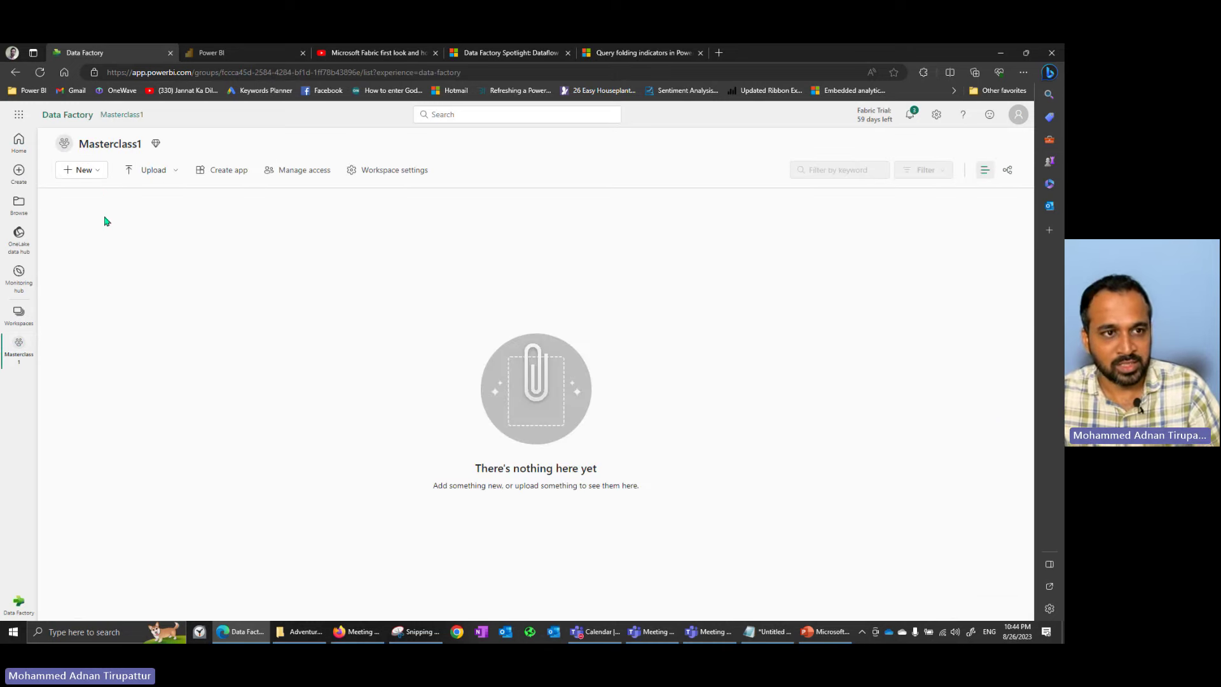
click(101, 170)
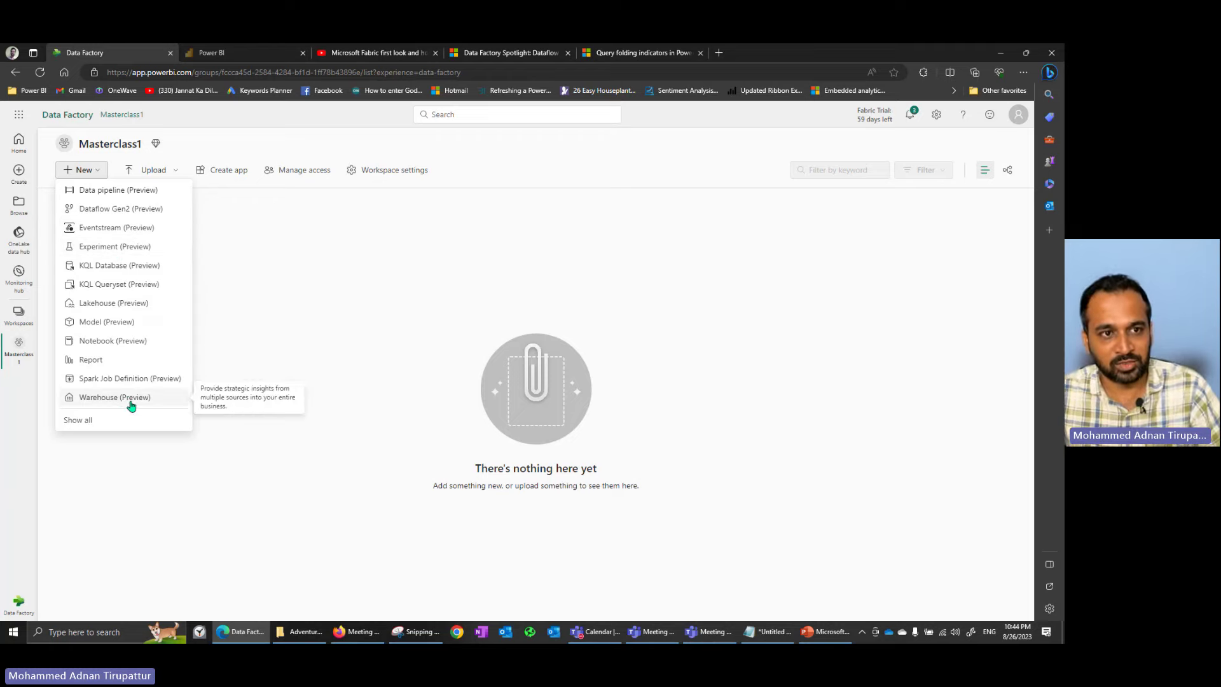
Switch to the Data Engineering experience and examine the new item types offered in Masterclass1 and on its home page
click(16, 614)
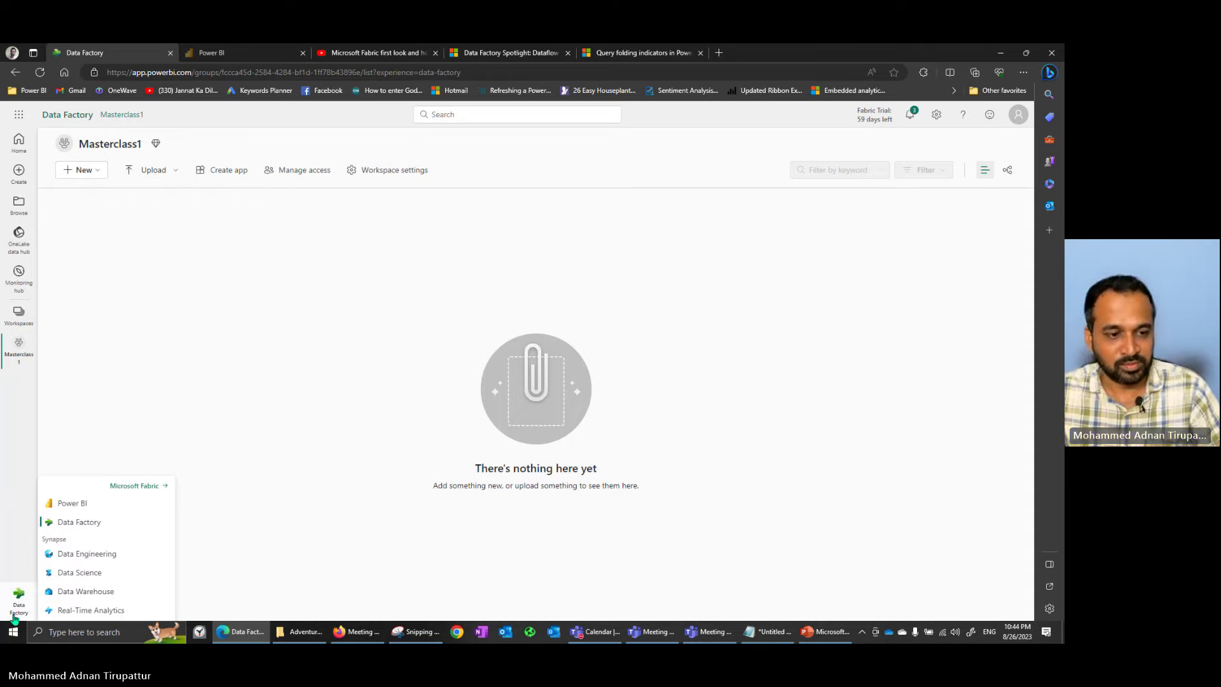
click(87, 553)
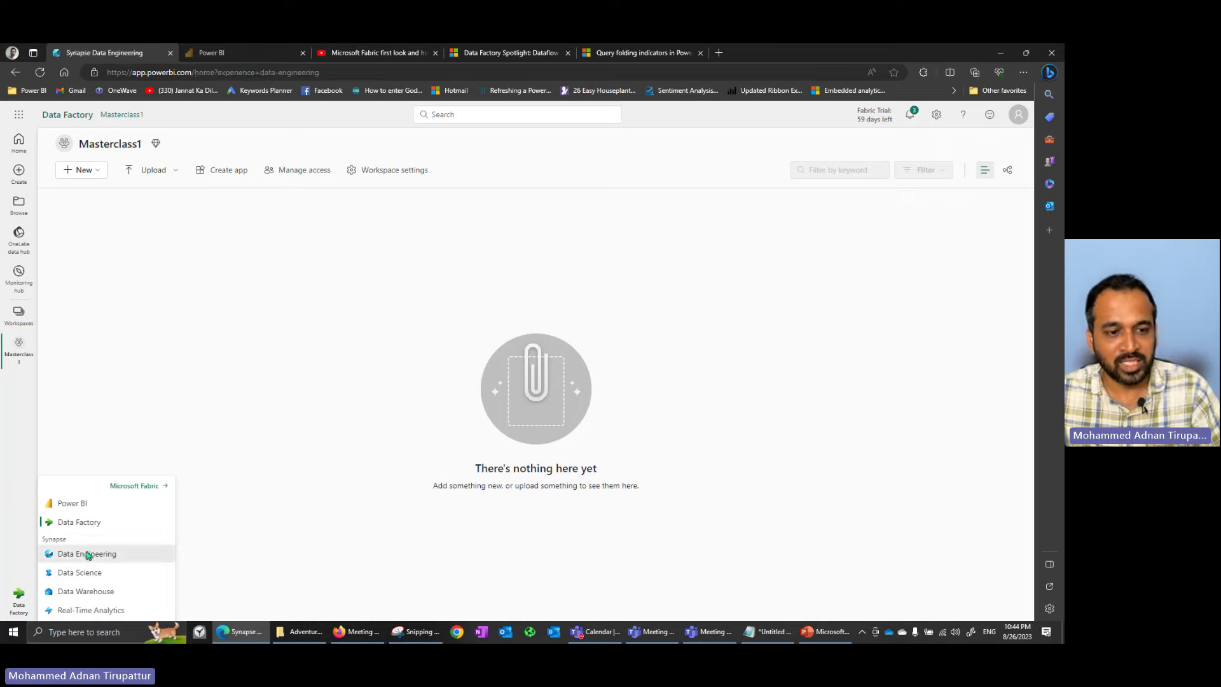
click(18, 351)
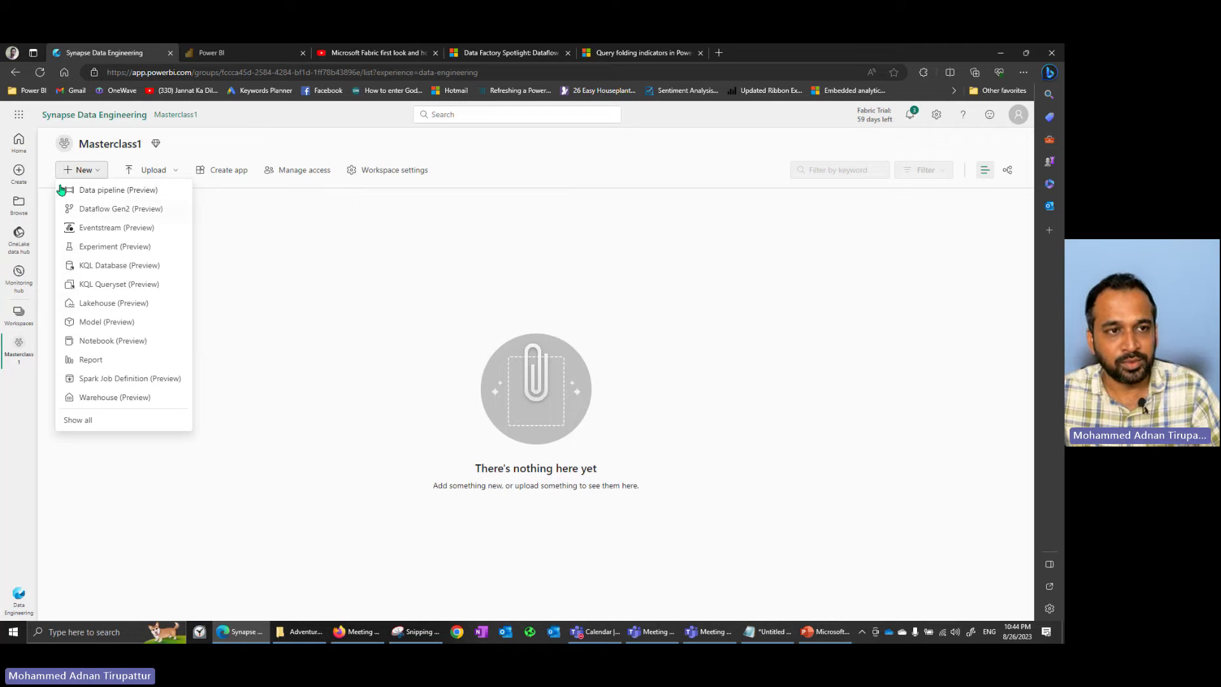
click(18, 141)
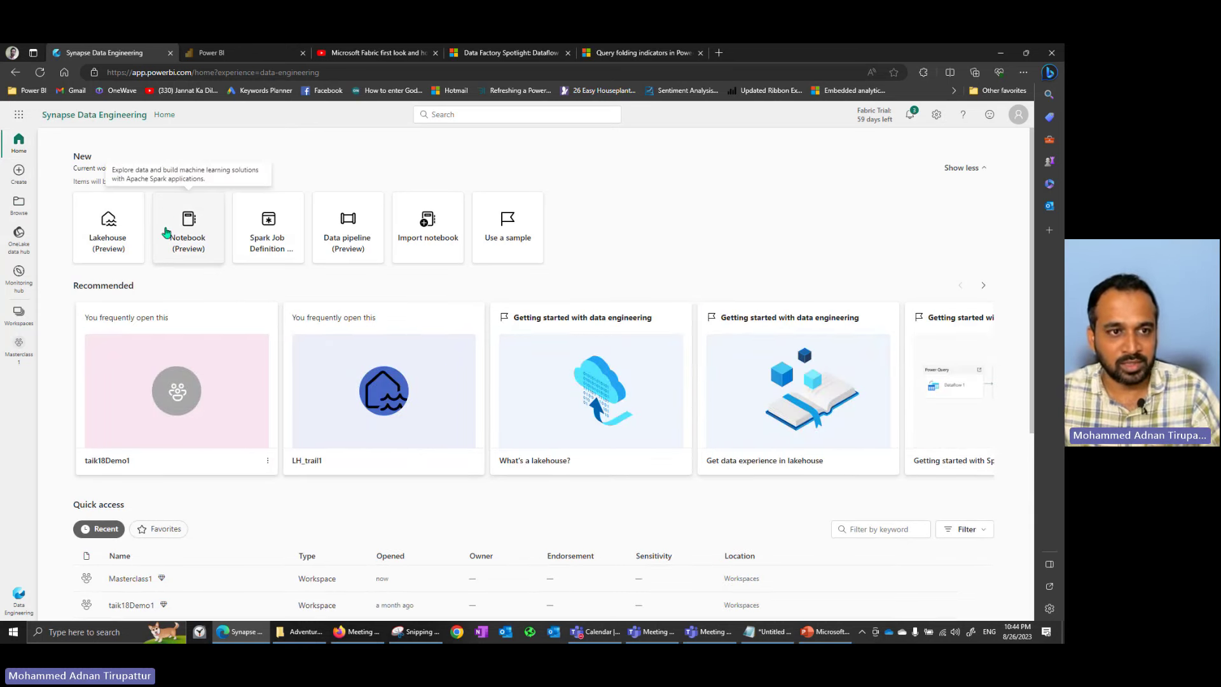
Examine the creation options on the home pages of the Power BI and Data Factory experiences
click(19, 598)
click(70, 503)
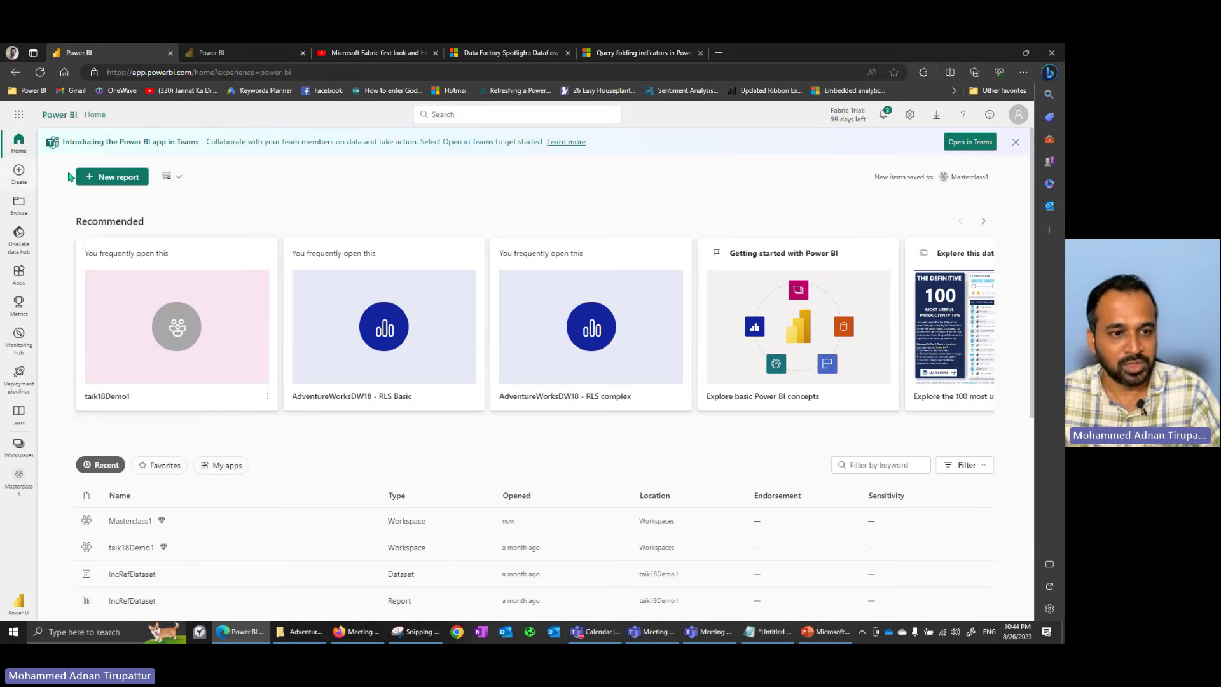
click(19, 600)
click(79, 521)
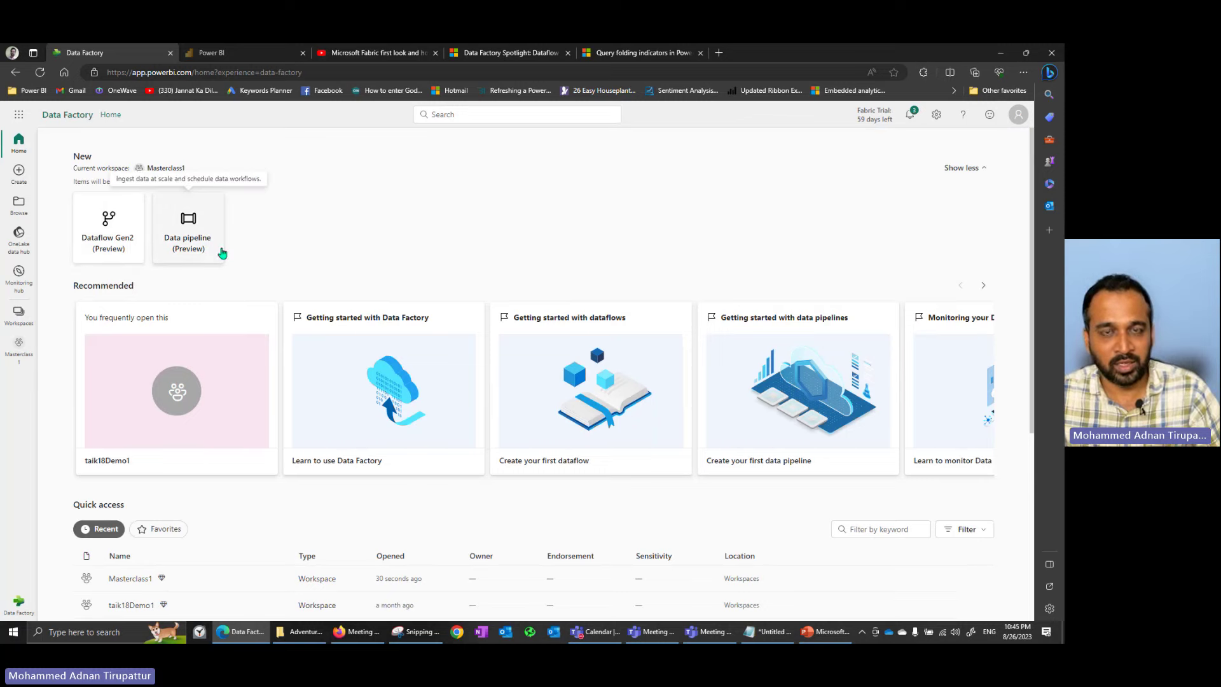
Return to the Data Engineering experience, start a new lakehouse in Masterclass1 and enter MC_Lakehouse_01 as its name
click(18, 601)
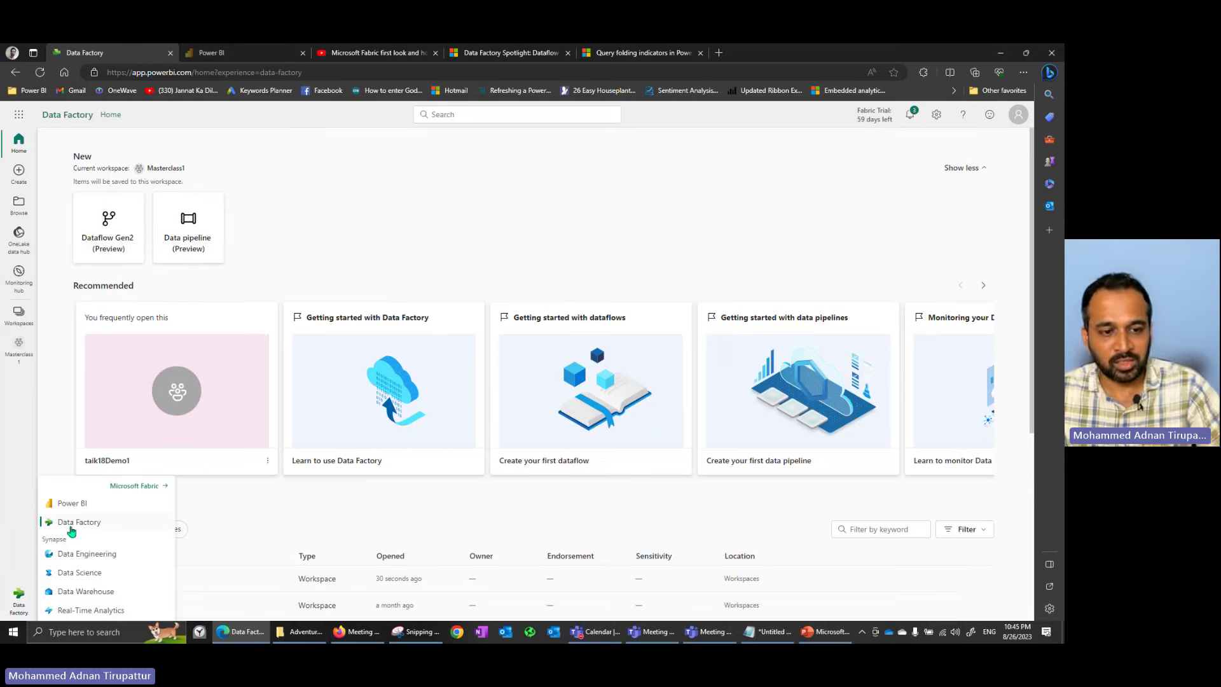
click(80, 554)
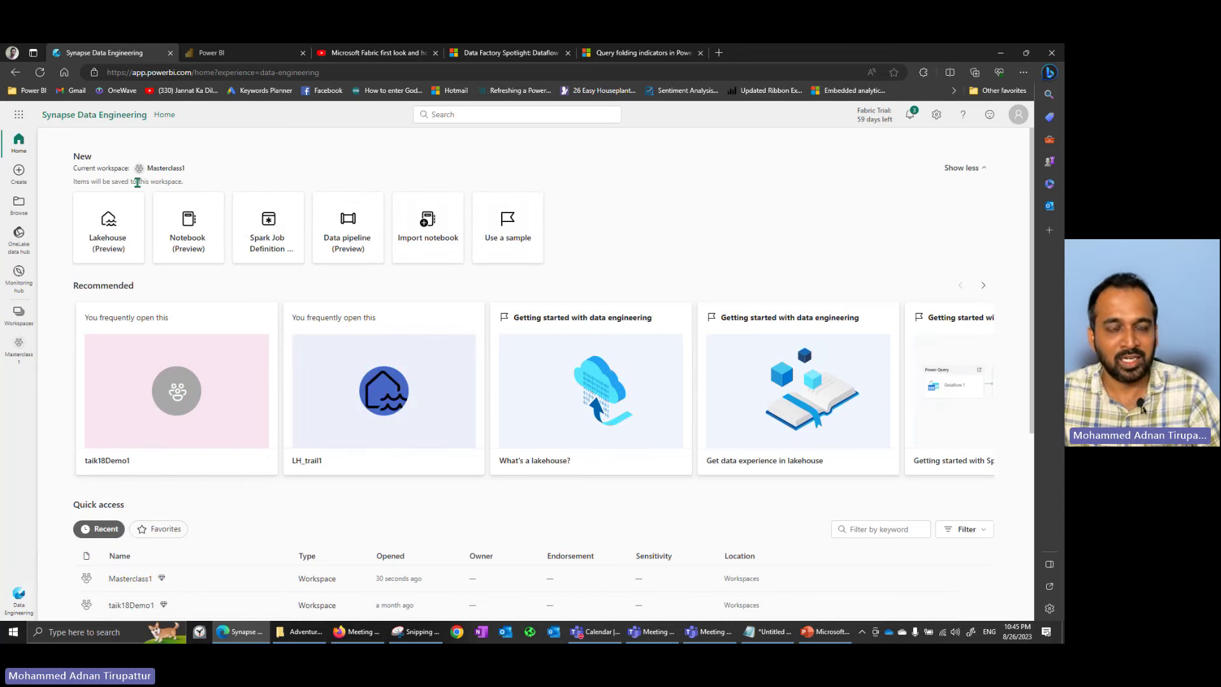
click(114, 230)
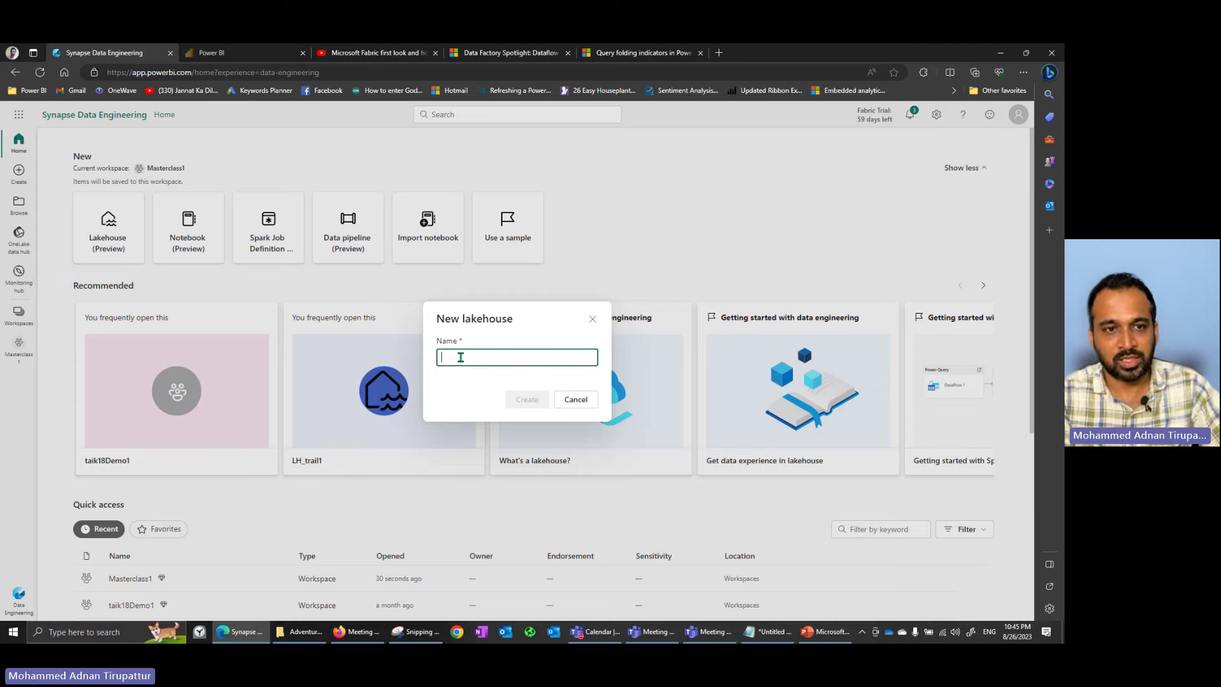
text(MasterClass)
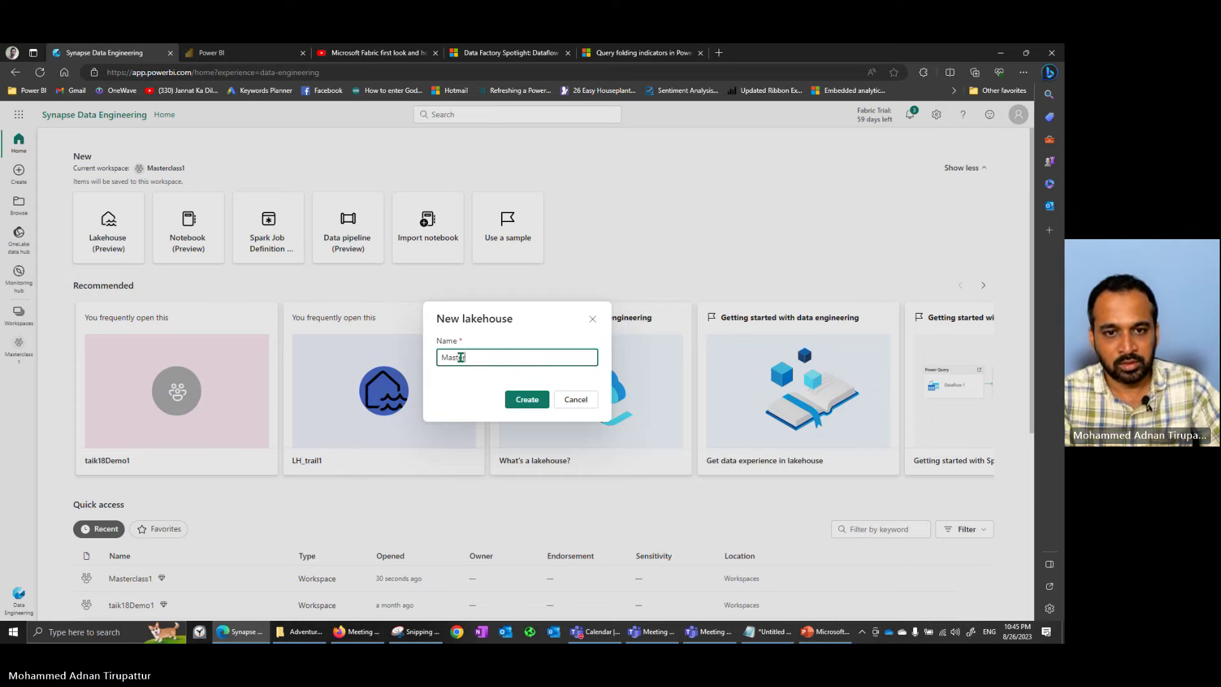
double_click(461, 358)
text(MC_Lakehouse_)
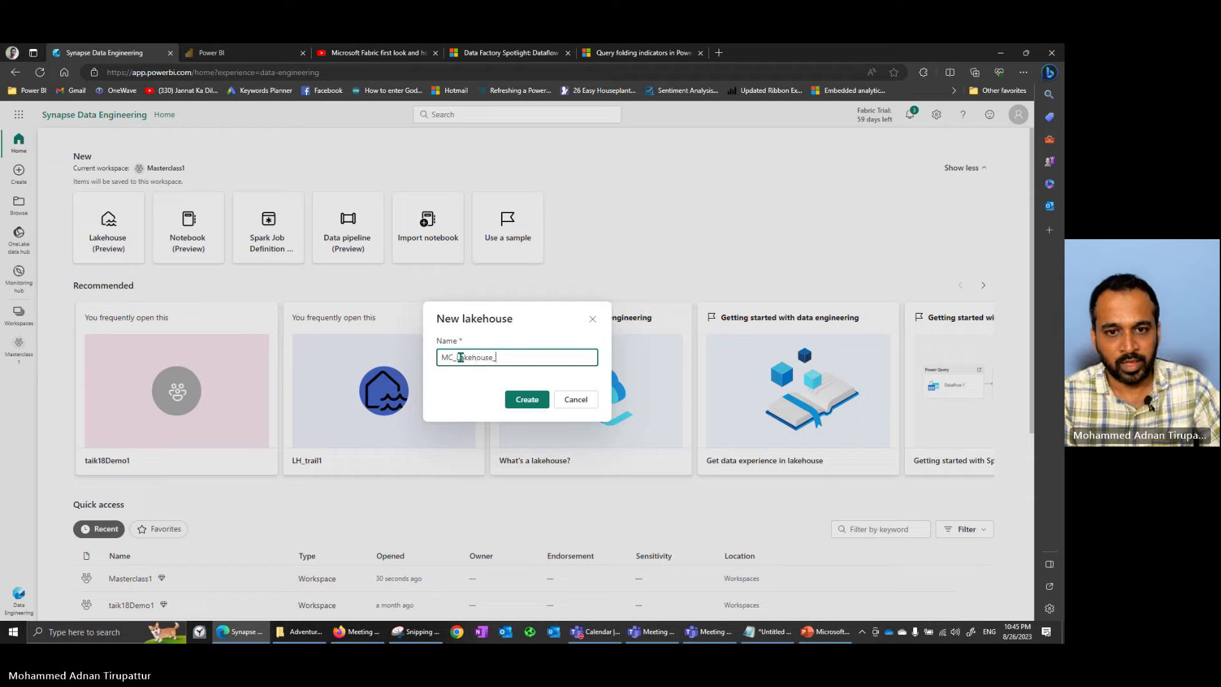
text(01)
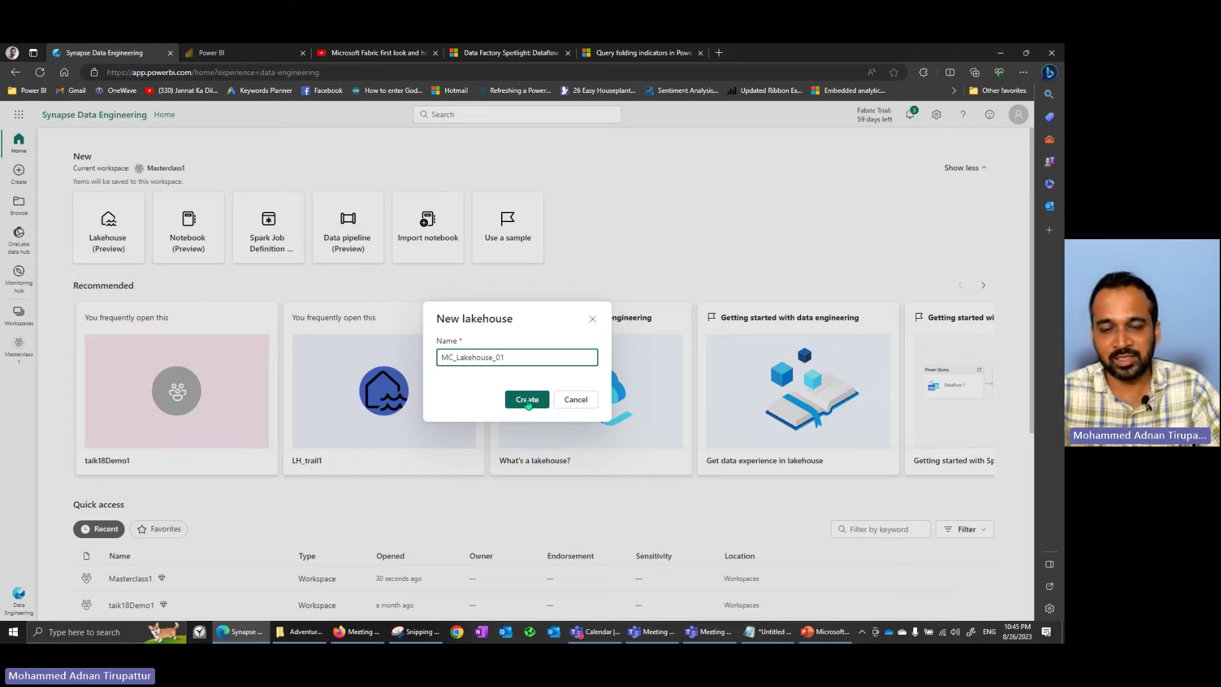
Change the new lakehouse's name to BRNZ_AW_Lakehouse_01 and create it
text(BRNZ_)
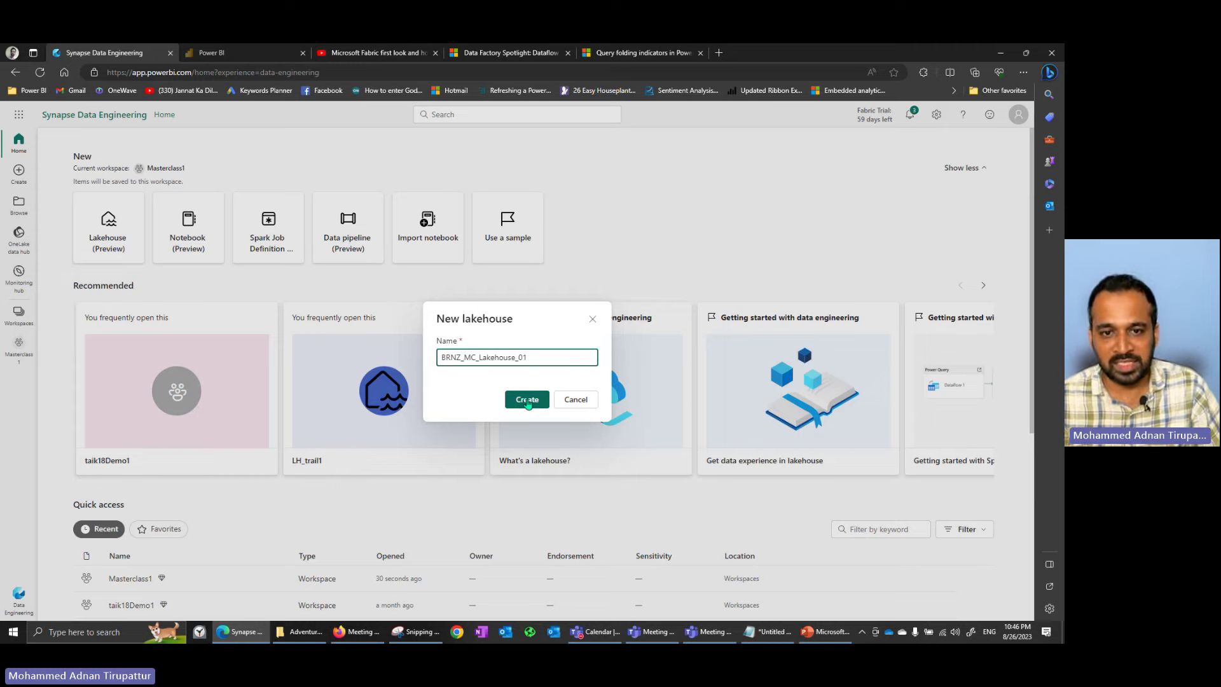
key(Delete)
key(Delete)
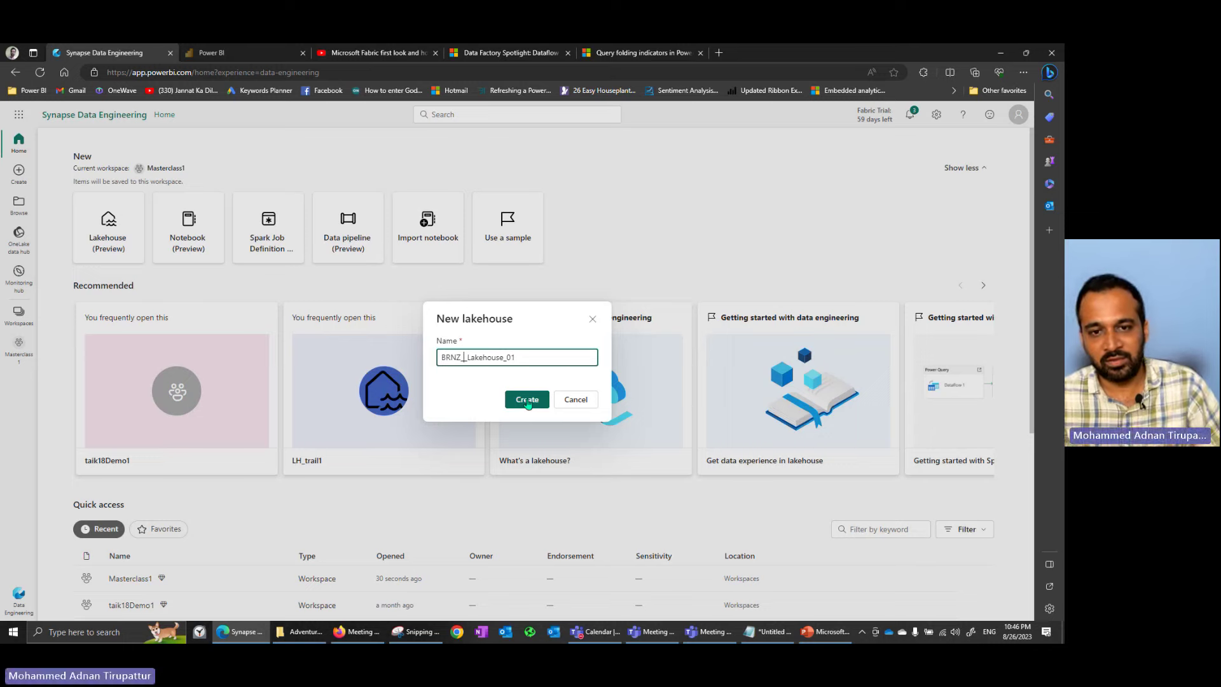
text(AW)
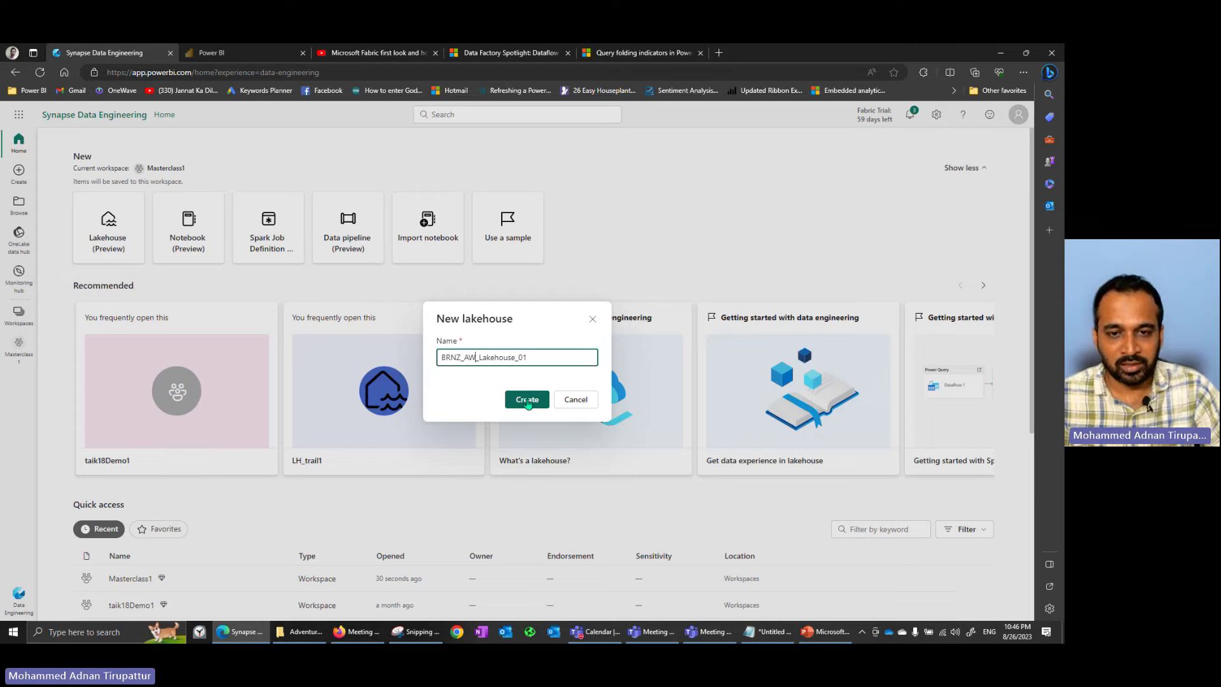
click(534, 403)
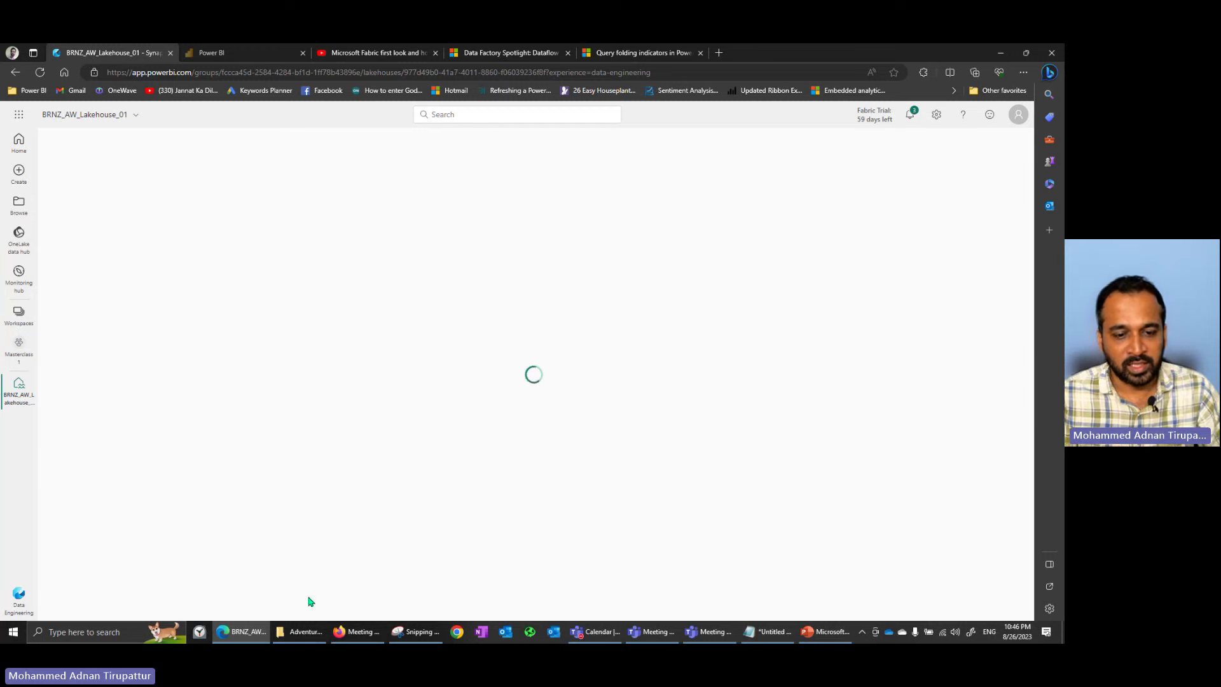
Switch to File Explorer to view the CSV files in the AdventureWorks folder, narrowing the folder tree beside them
click(299, 632)
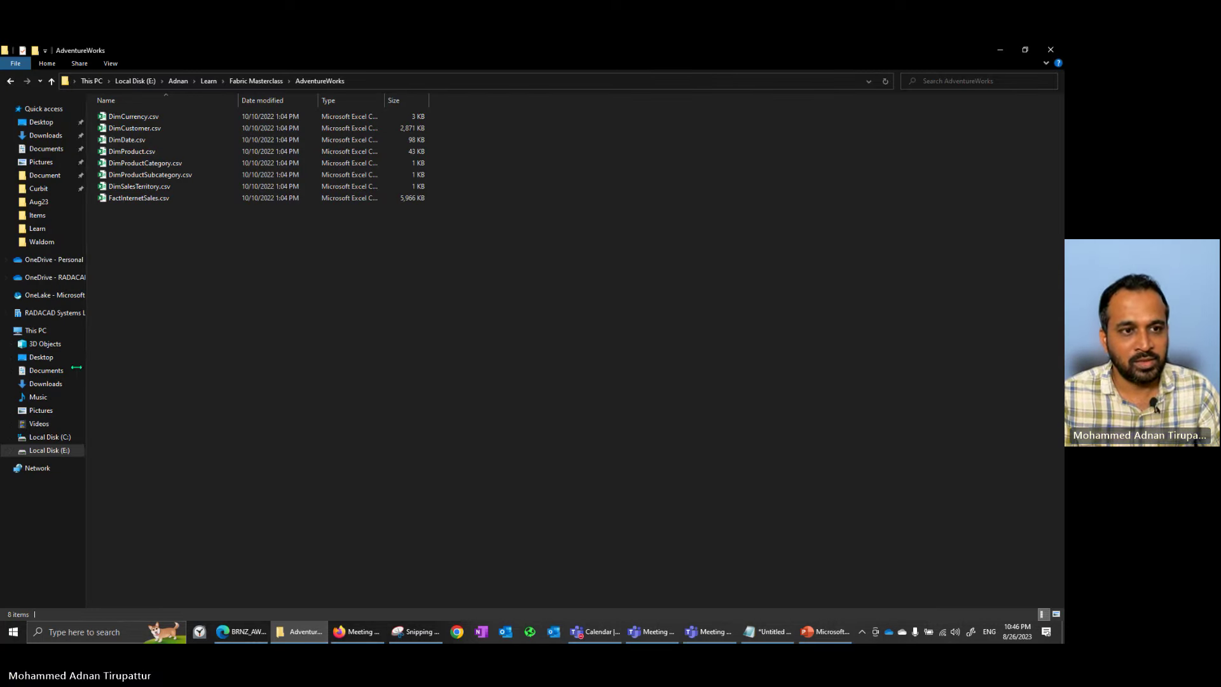
drag(87, 368, 2, 370)
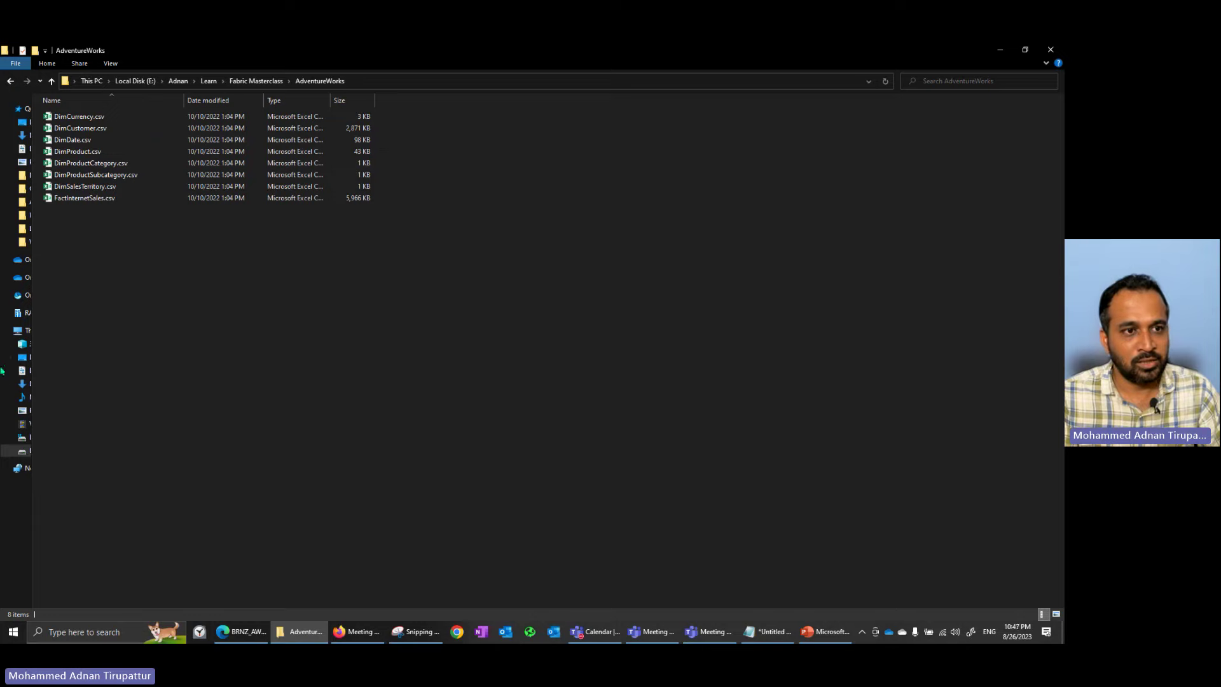
Return to the browser, reload the blank lakehouse page and reopen the BRNZ_AW_Lakehouse_01 lakehouse from the Masterclass1 workspace
click(300, 635)
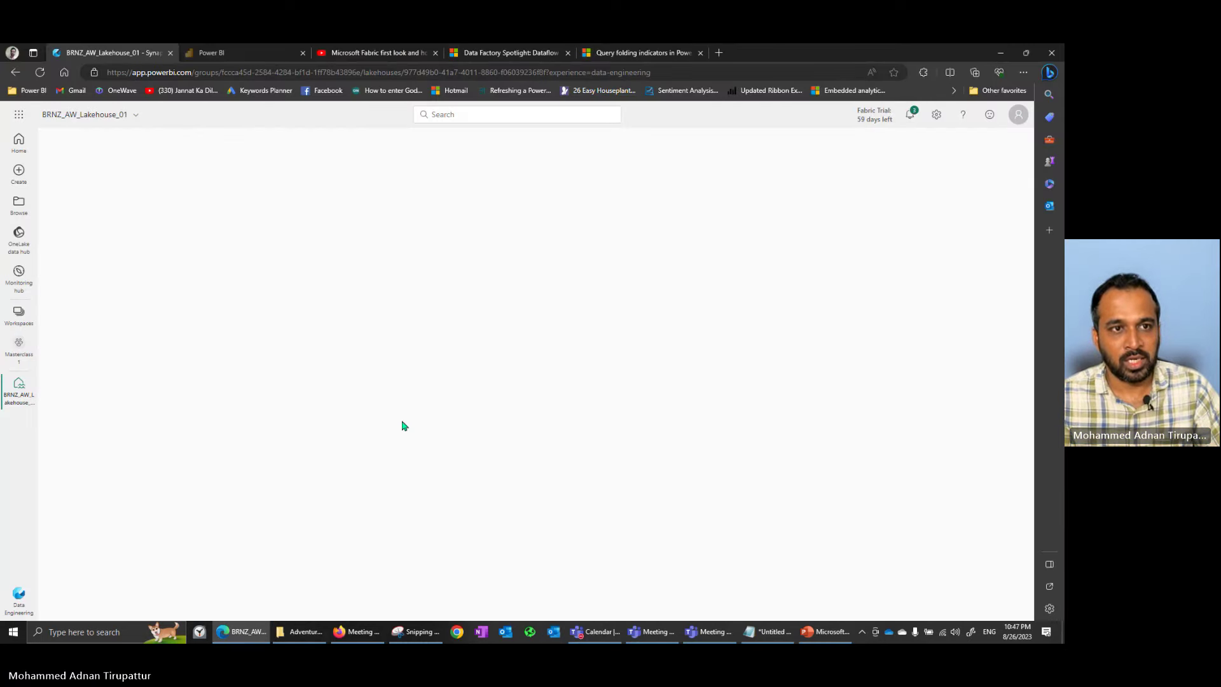
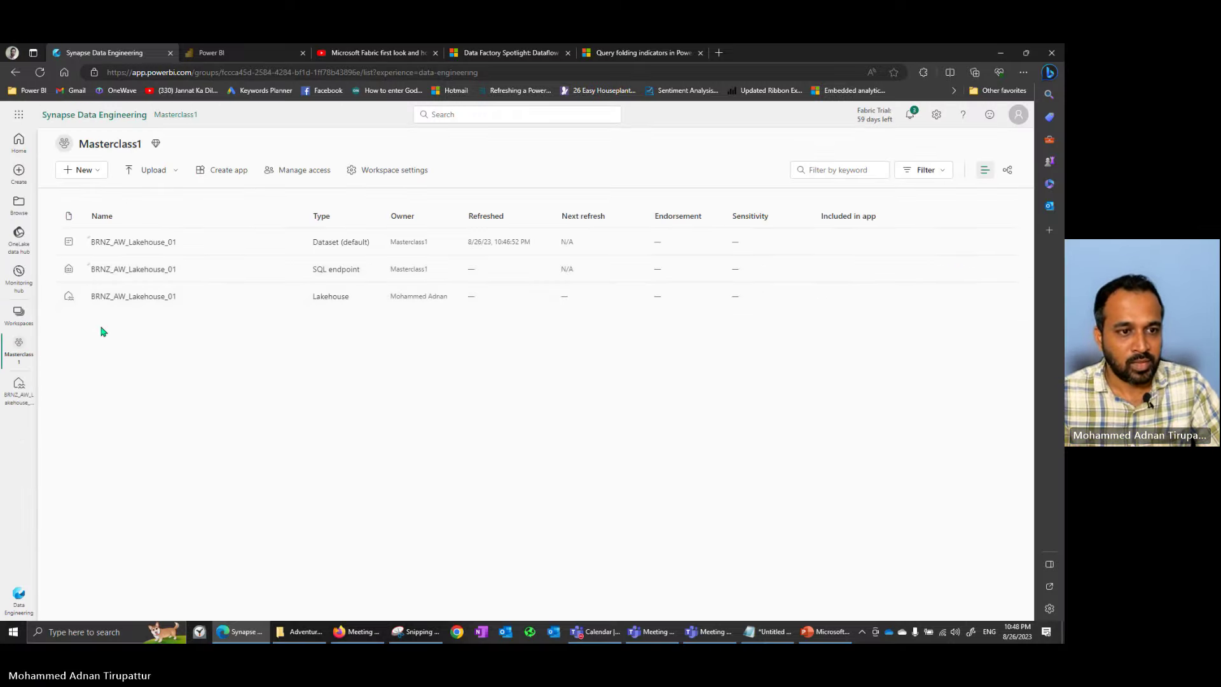
click(33, 378)
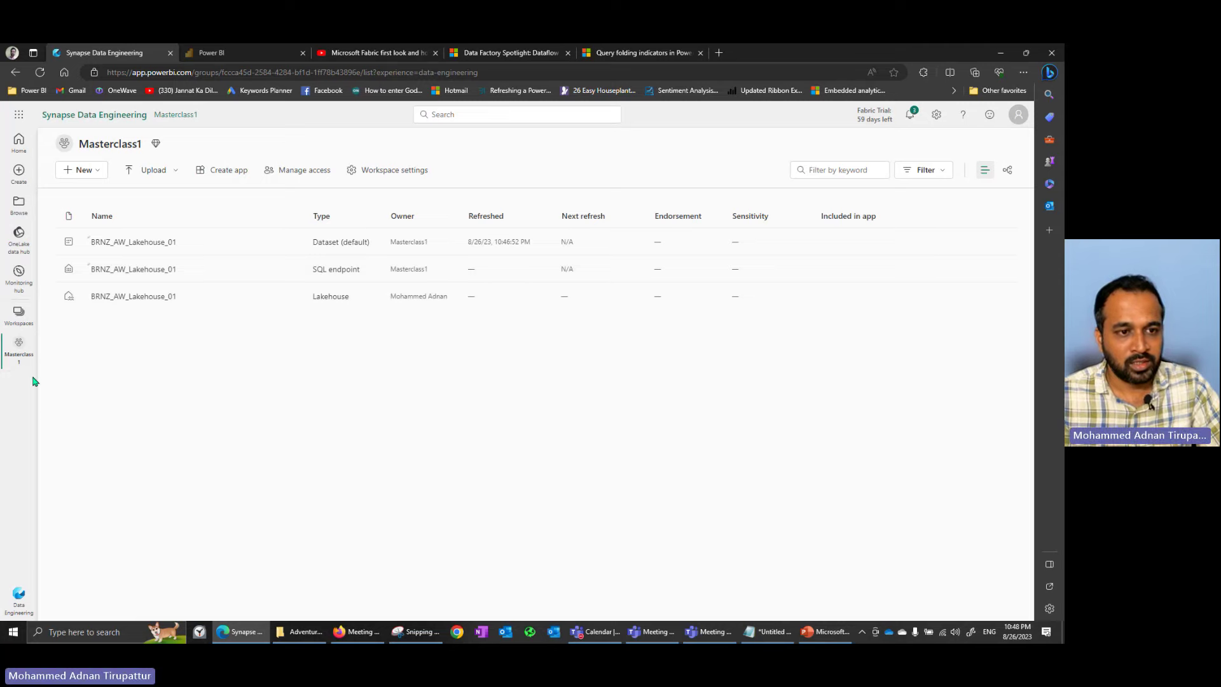
click(132, 302)
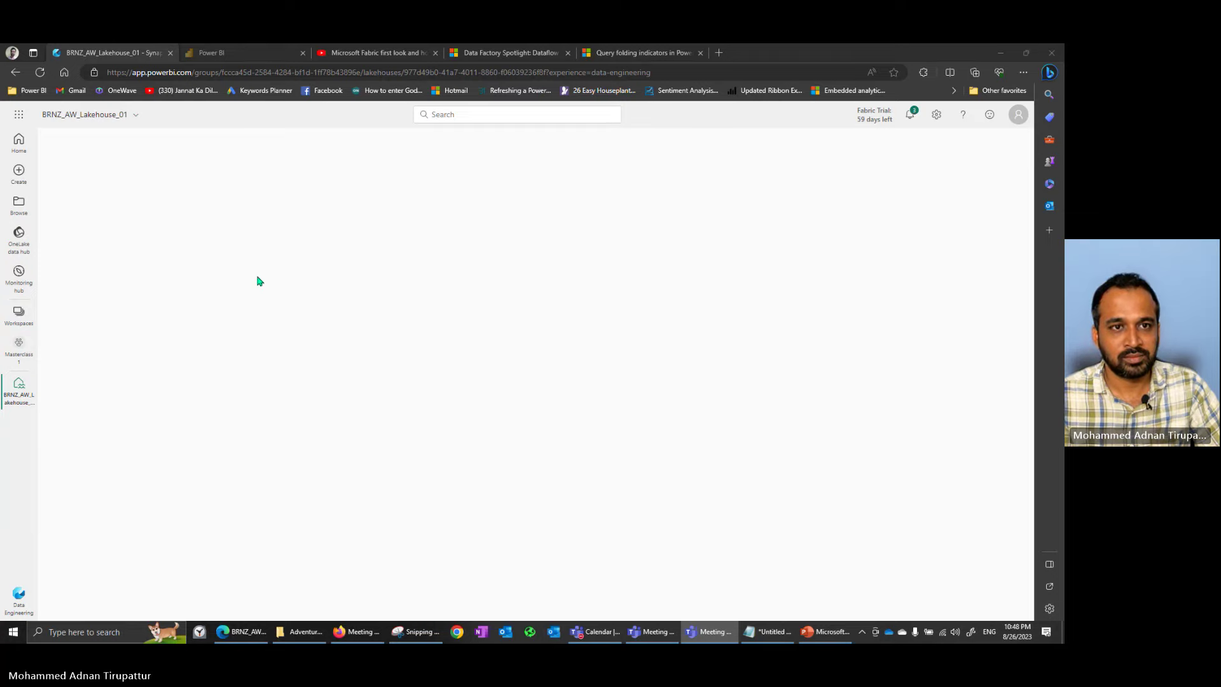
click(33, 380)
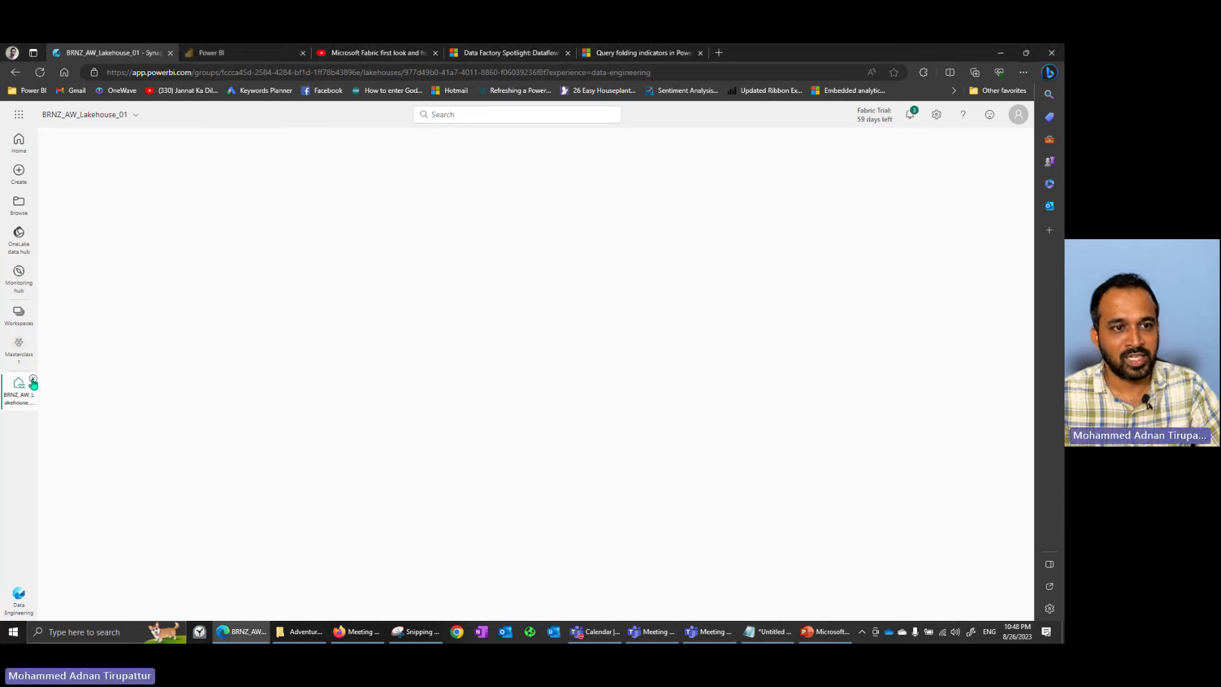
click(39, 73)
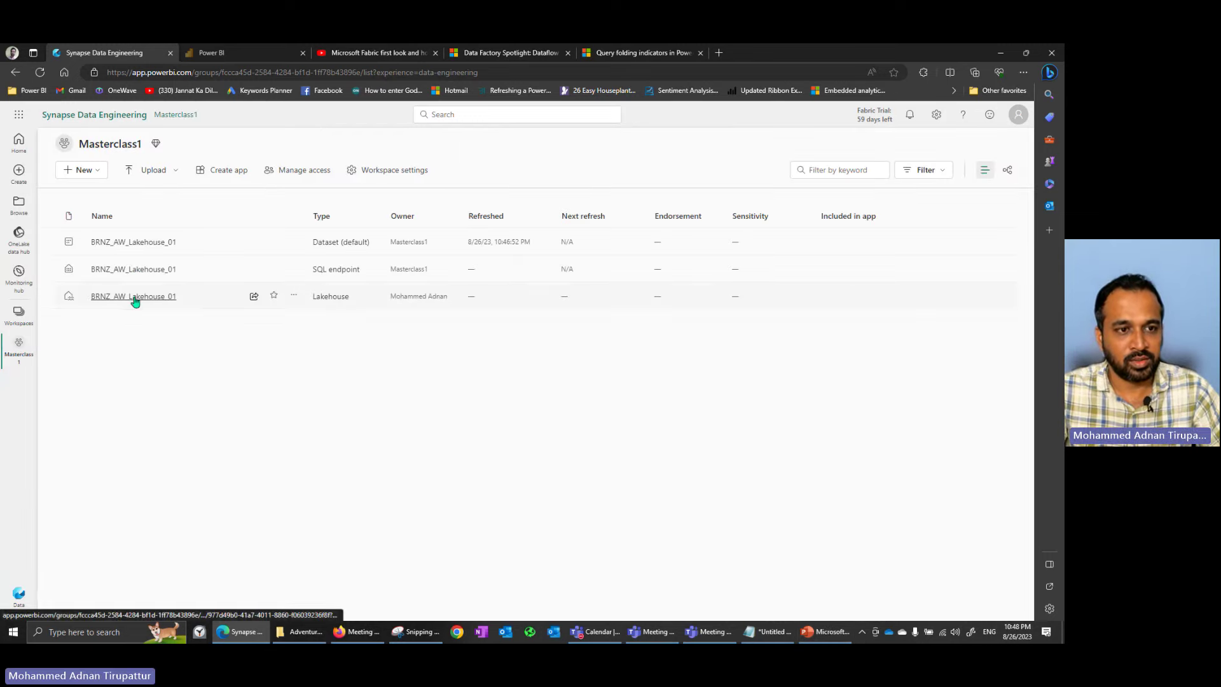
click(133, 296)
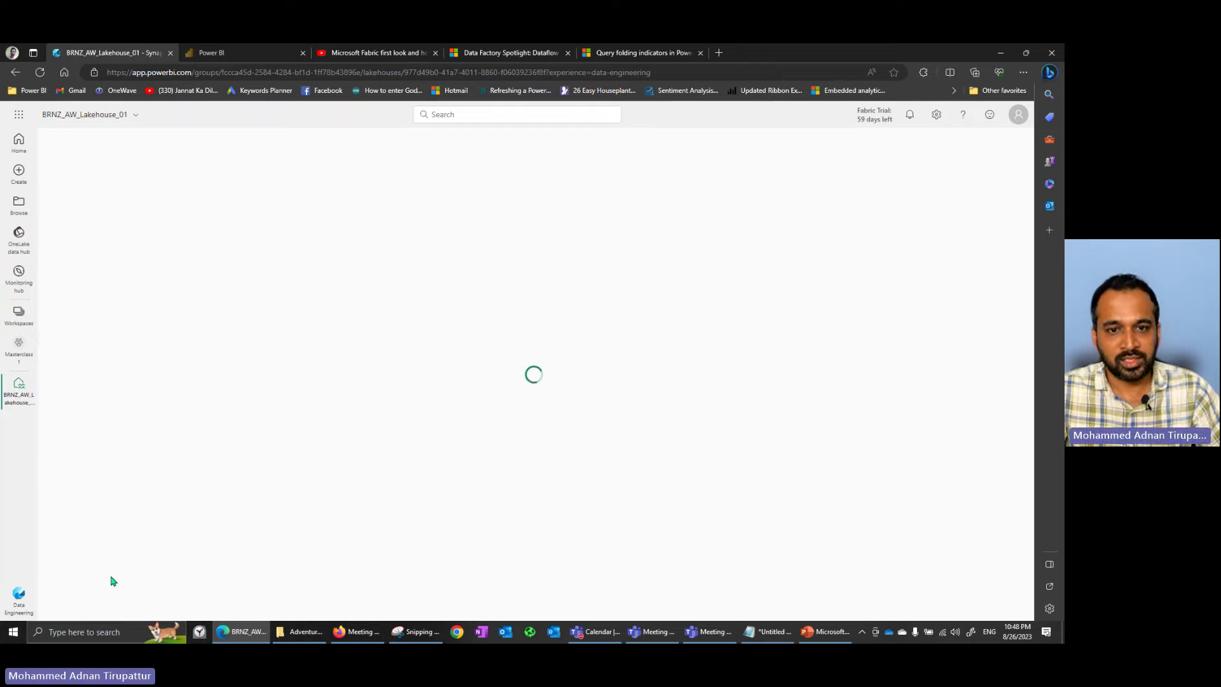
Switch to the PowerPoint flow diagram and handwrite a purple H beside the first G2 dataflow, ending back in the browser
click(822, 640)
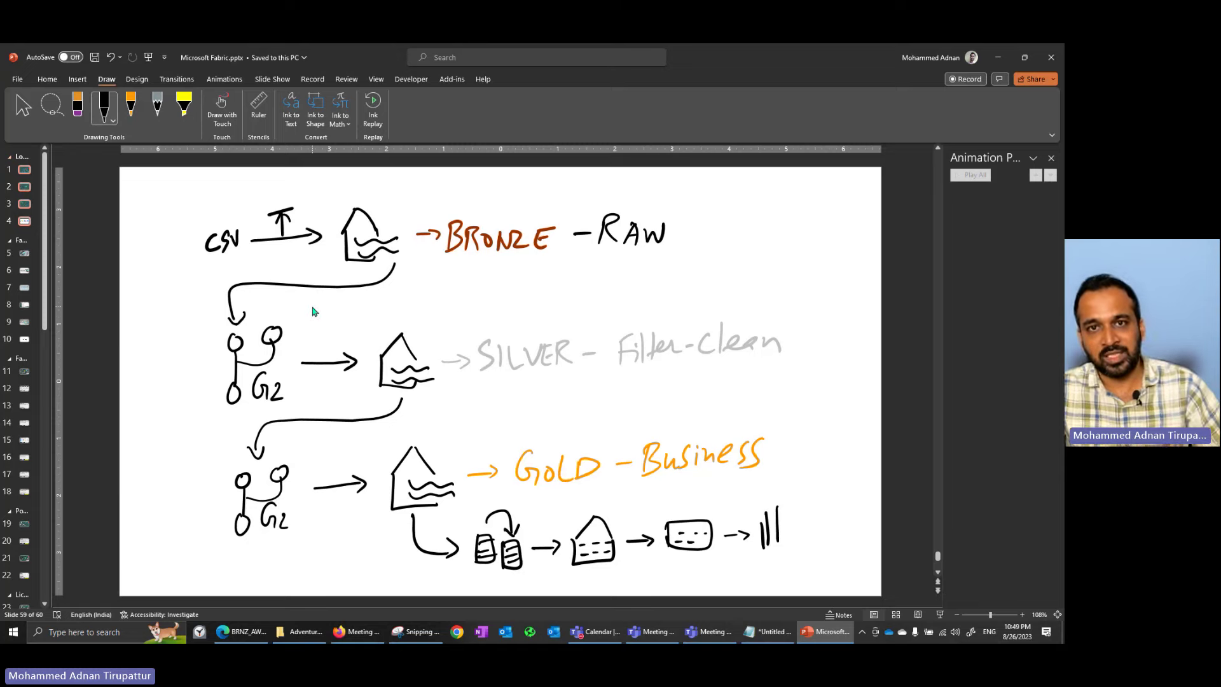
click(107, 124)
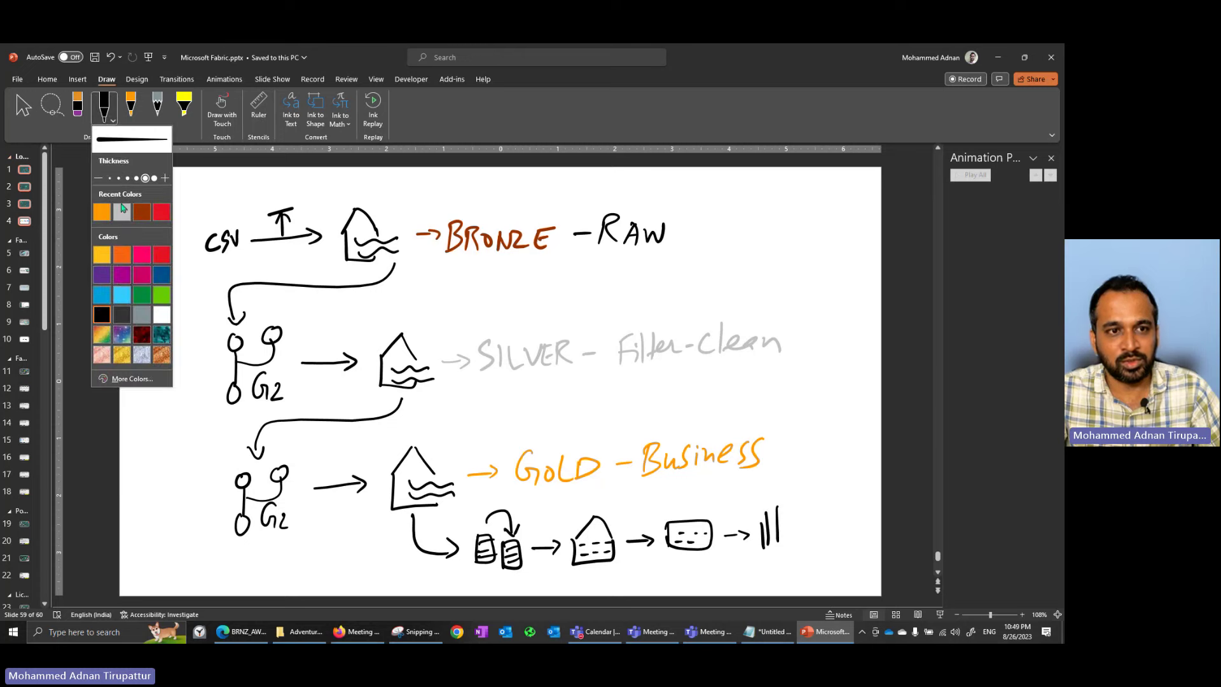
click(123, 276)
click(96, 433)
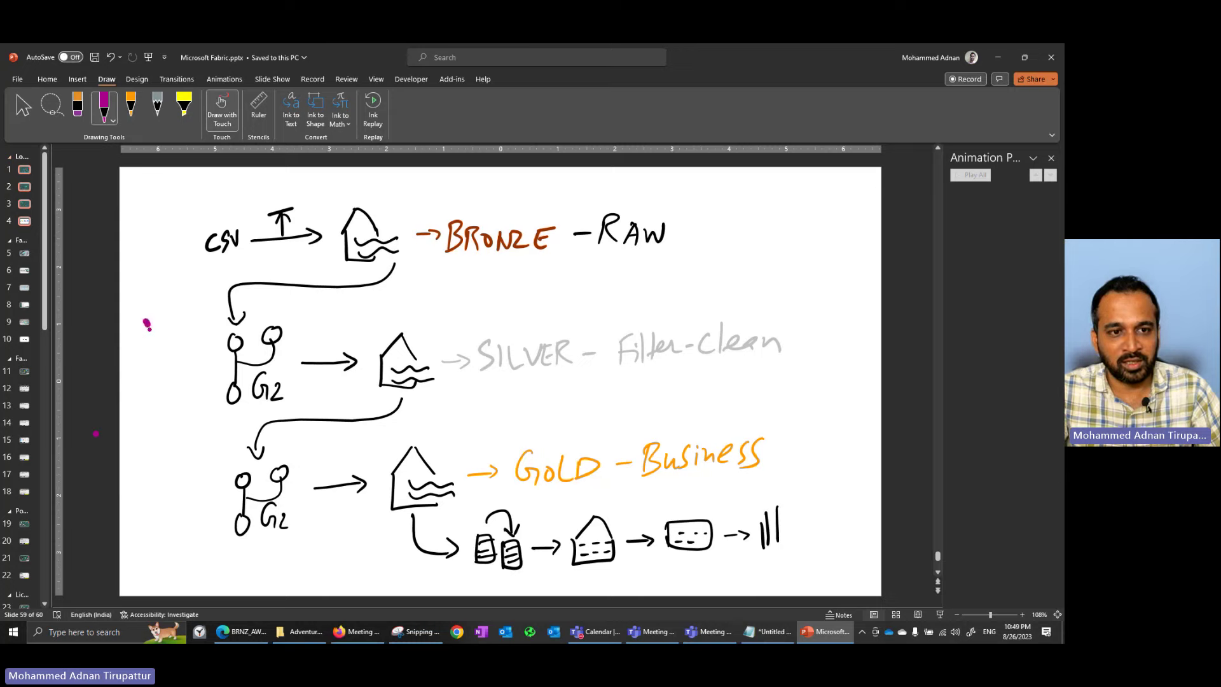
mouse_move(147, 325)
mouse_down()
mouse_move(152, 346)
mouse_move(174, 325)
mouse_up()
drag(167, 312, 179, 338)
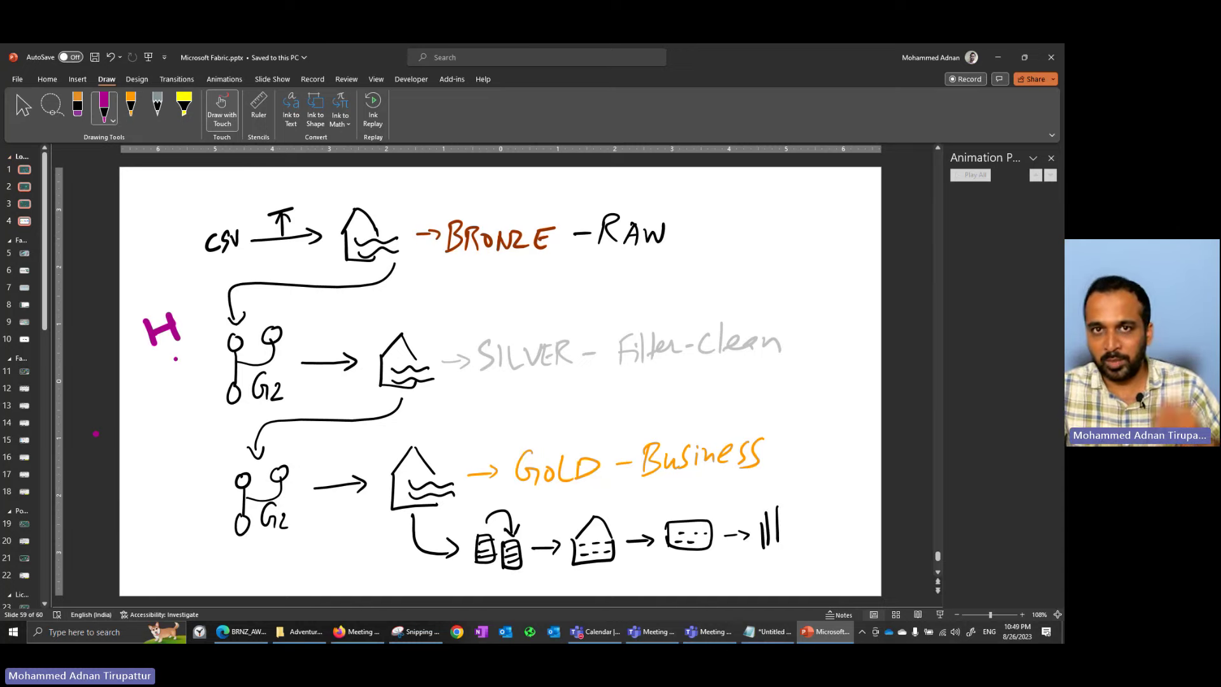
click(825, 631)
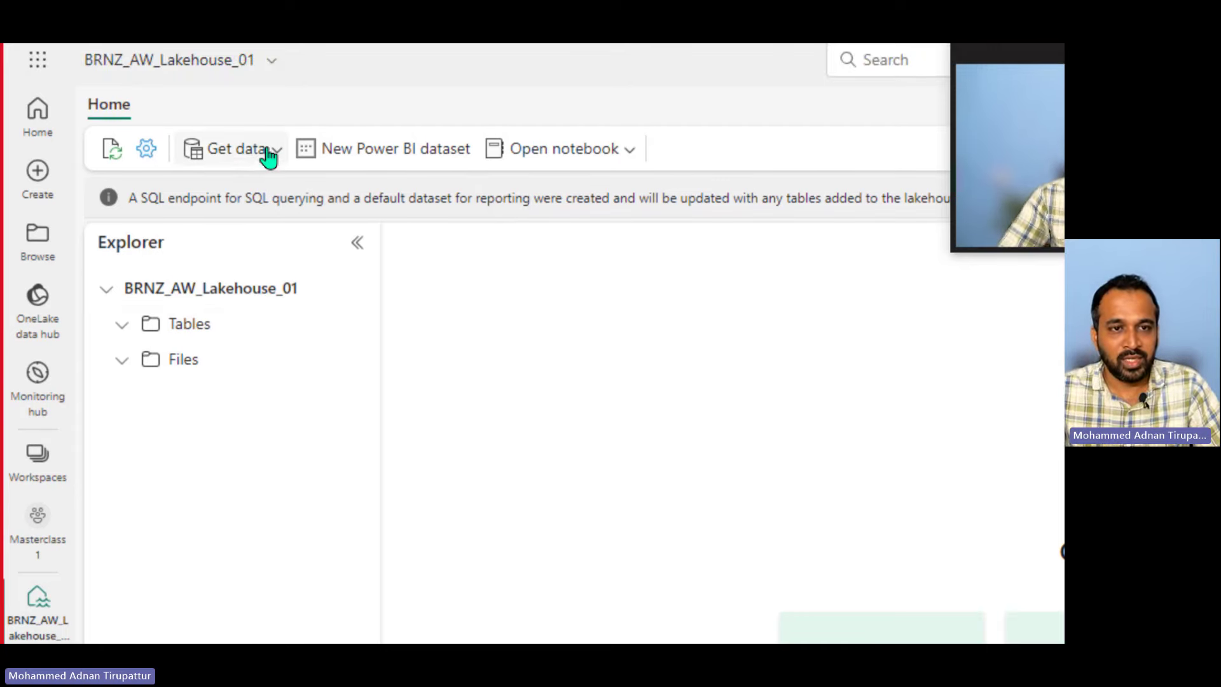
Start a file upload for the lakehouse and copy the AdventureWorks folder path from File Explorer
click(268, 120)
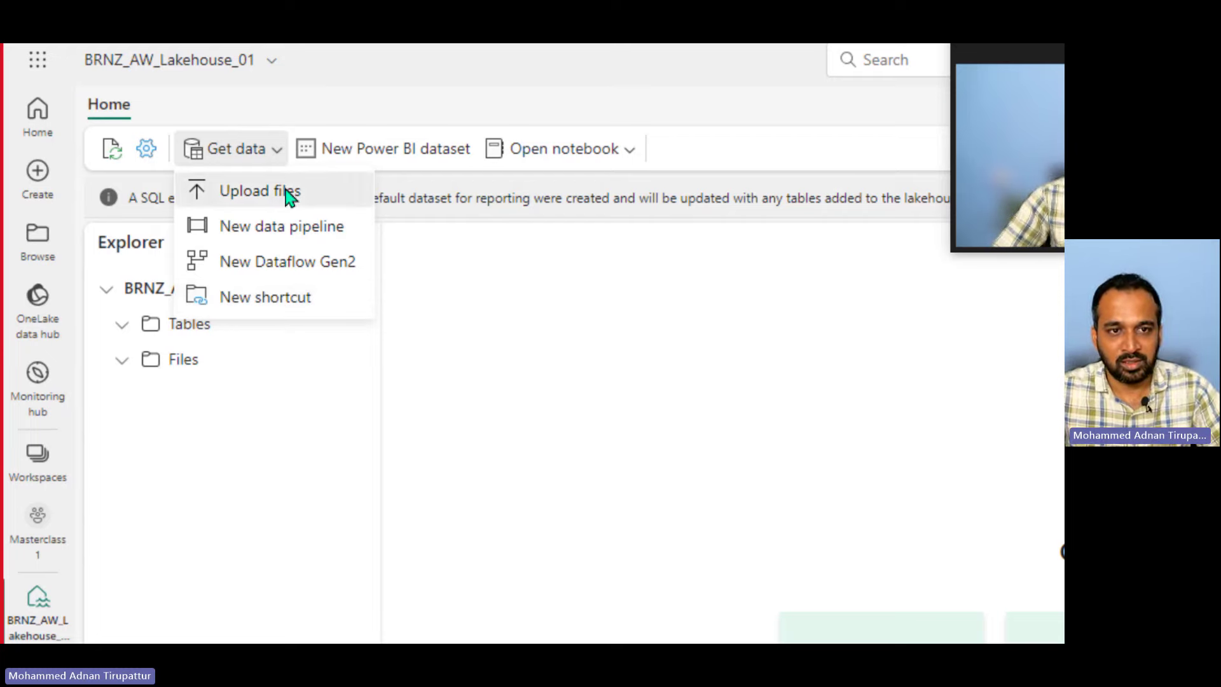
key(Escape)
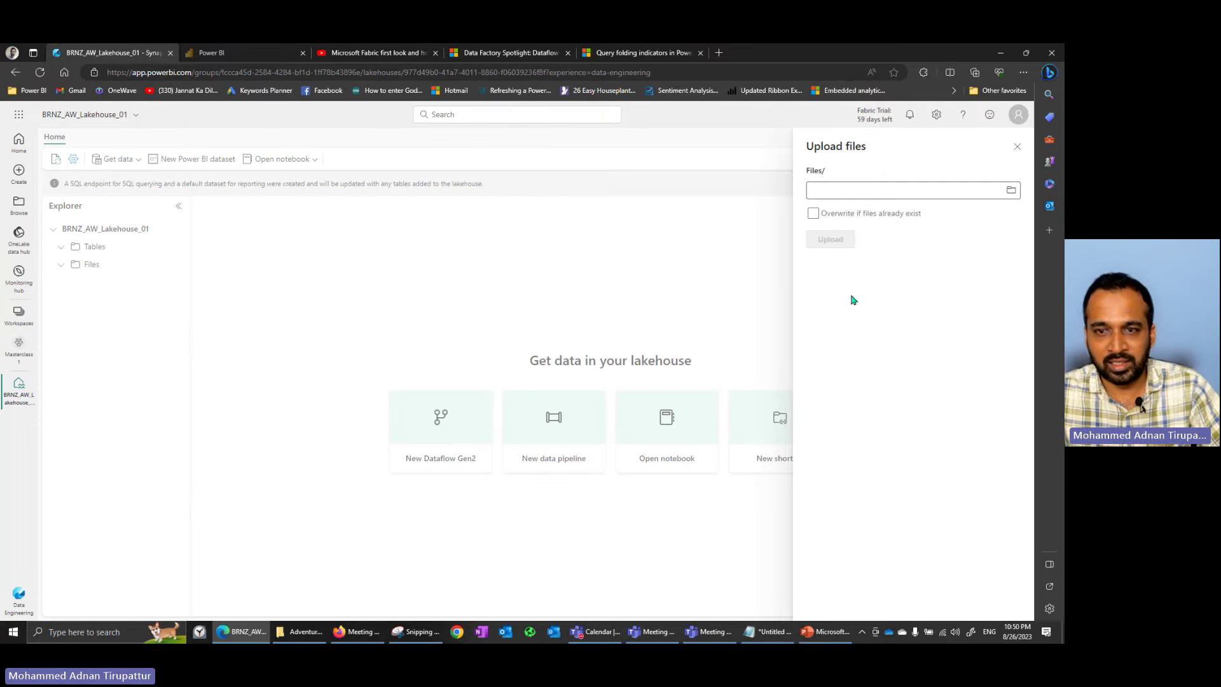
click(299, 631)
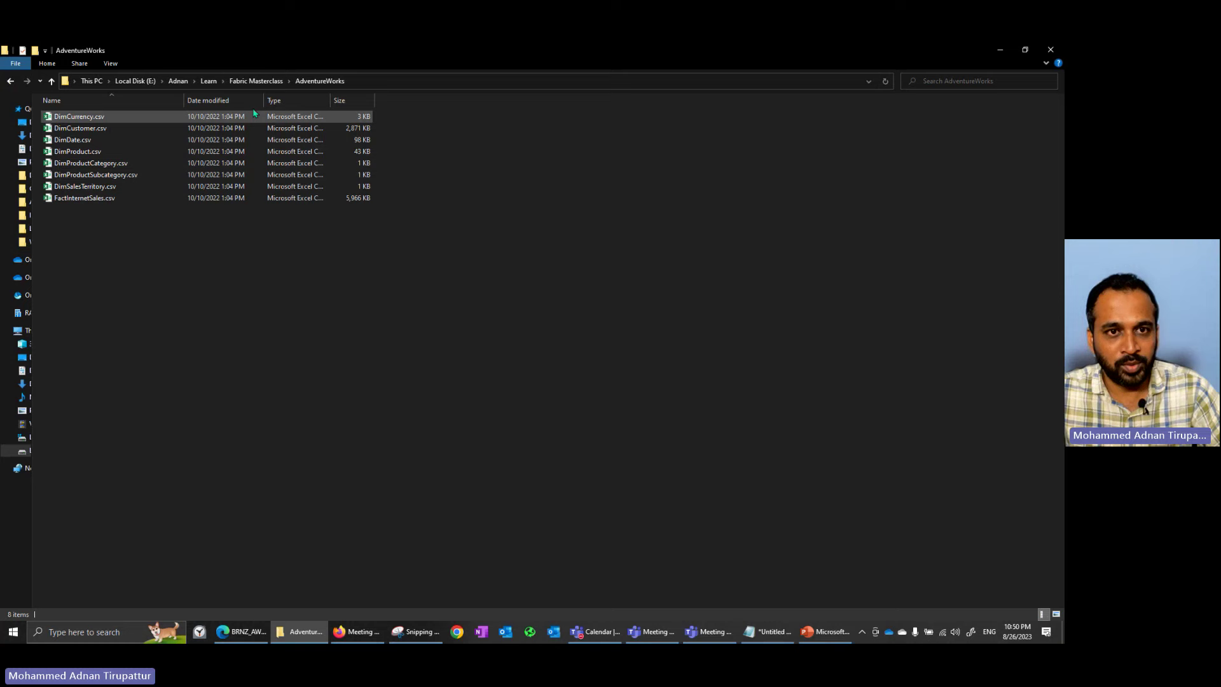
click(361, 81)
key(ctrl+c)
click(311, 414)
key(alt+Tab)
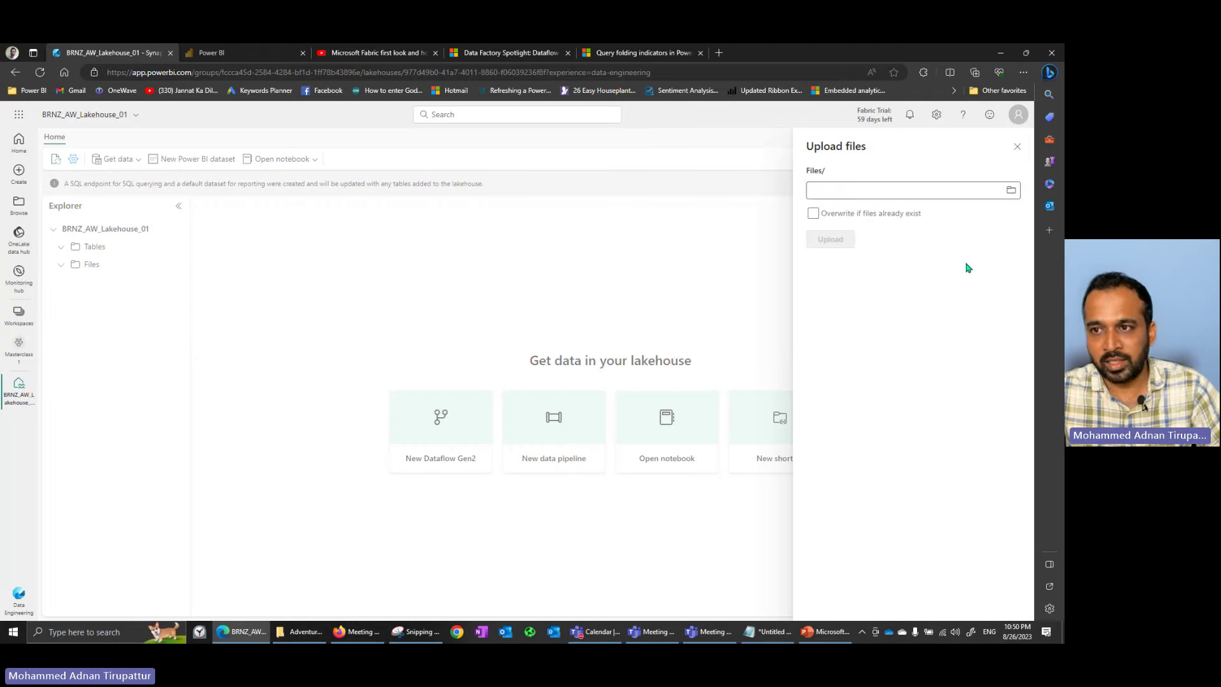
Choose all the CSV files in the AdventureWorks folder, from DimCurrency.csv to FactInternetSales.csv, for the upload
click(1011, 189)
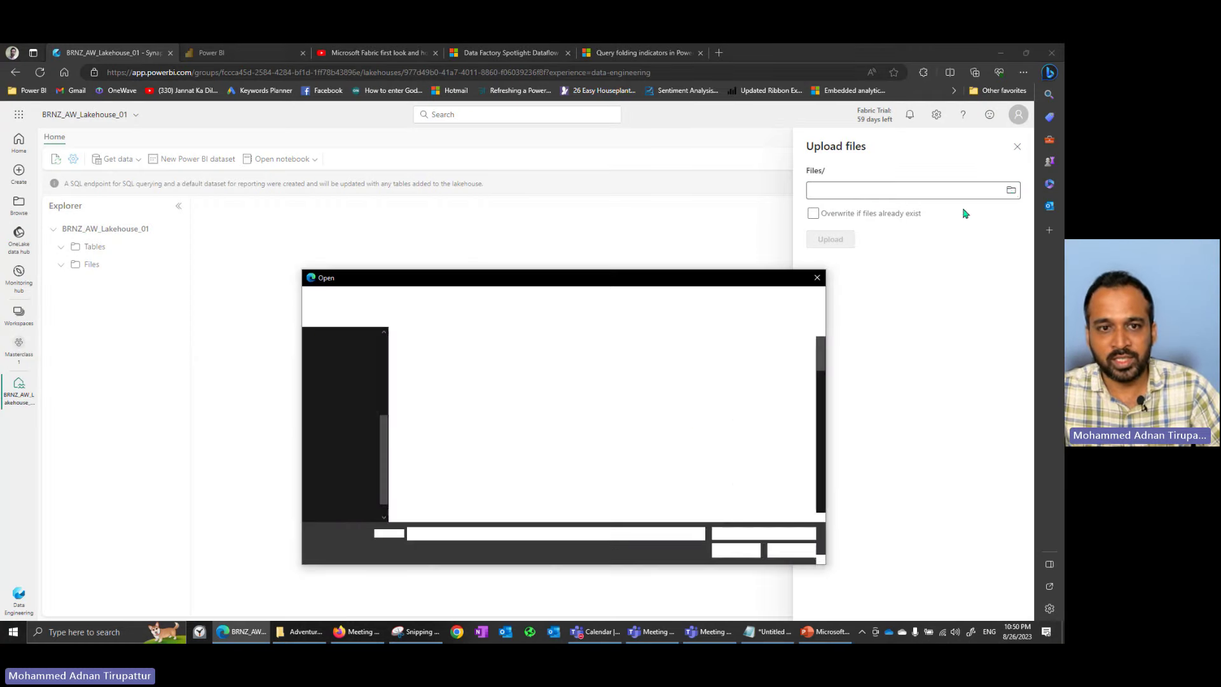
key(ctrl+v)
key(Return)
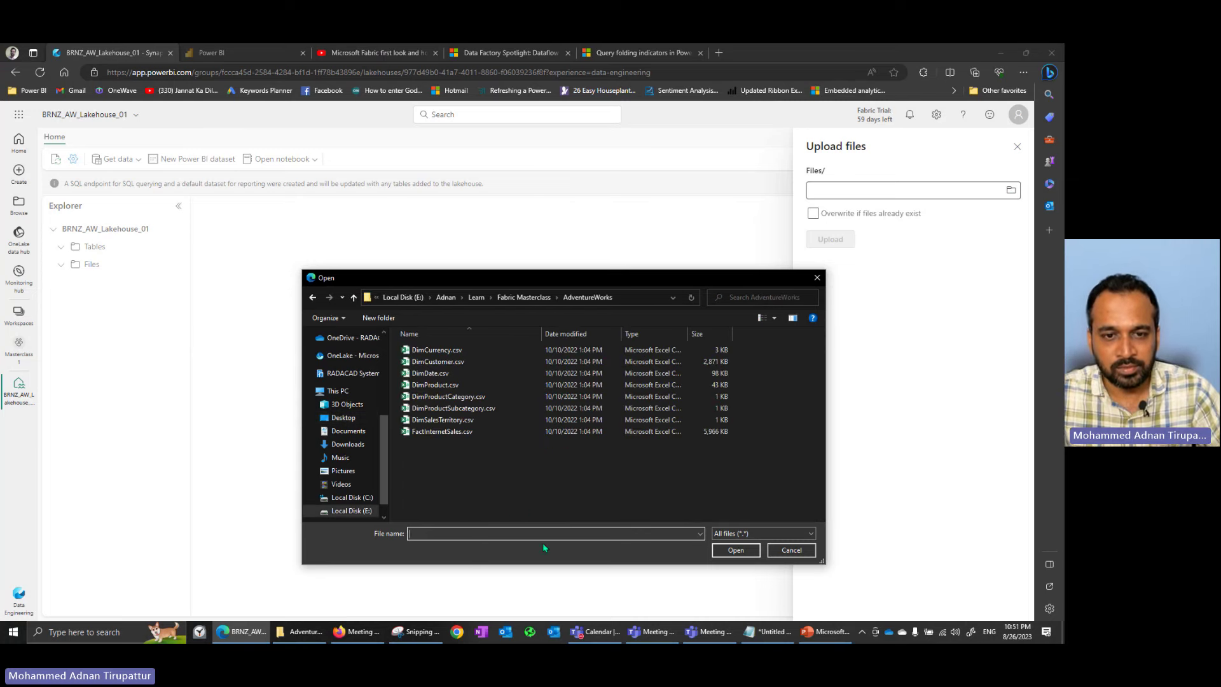
drag(512, 480, 402, 346)
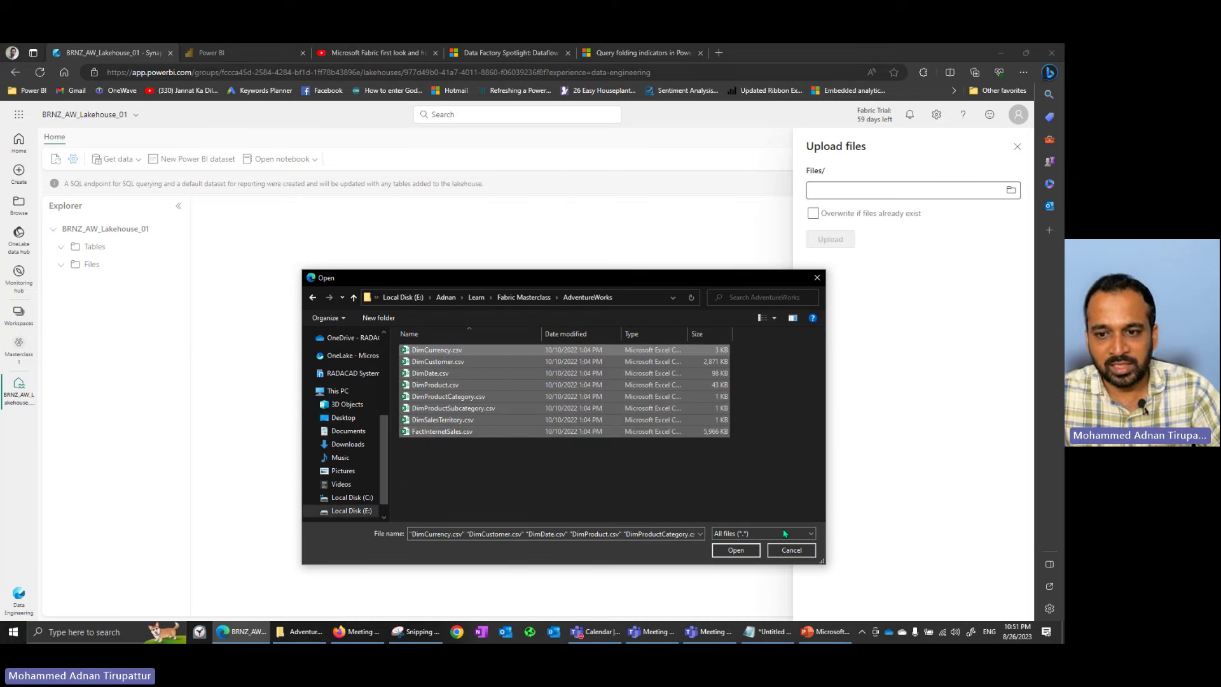
click(735, 551)
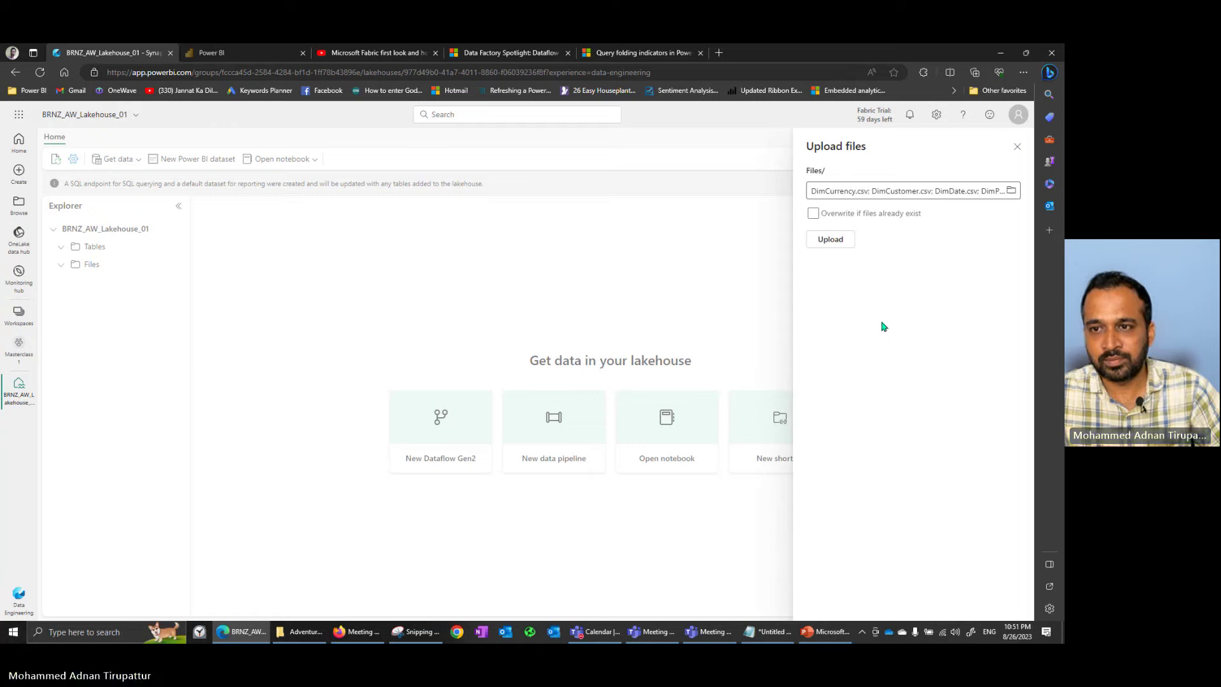
Allow overwriting of existing files, upload the chosen CSV files to the lakehouse's Files folder and close the upload pane
click(821, 216)
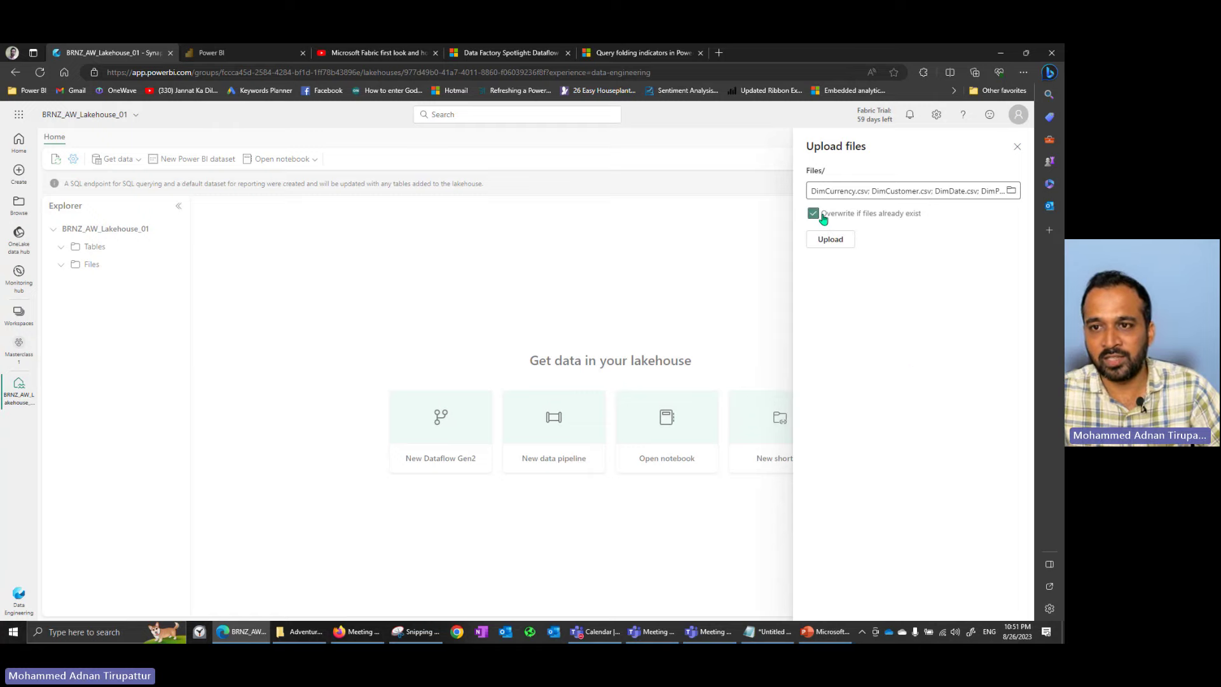
click(833, 241)
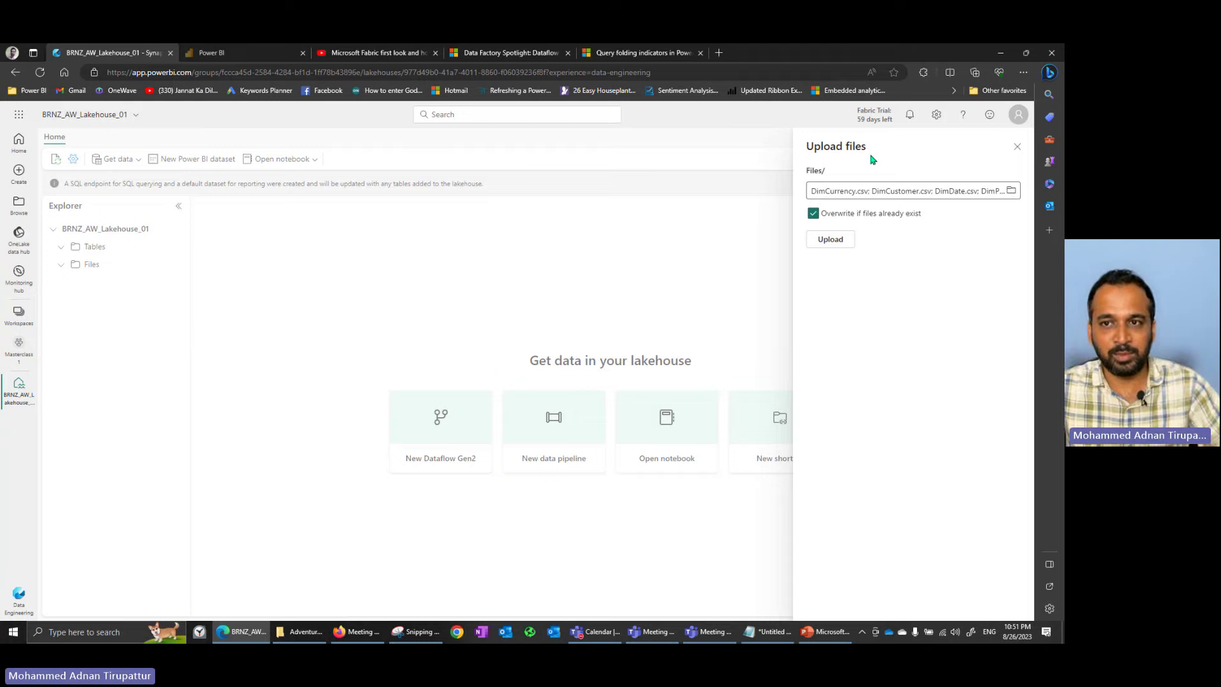
click(840, 240)
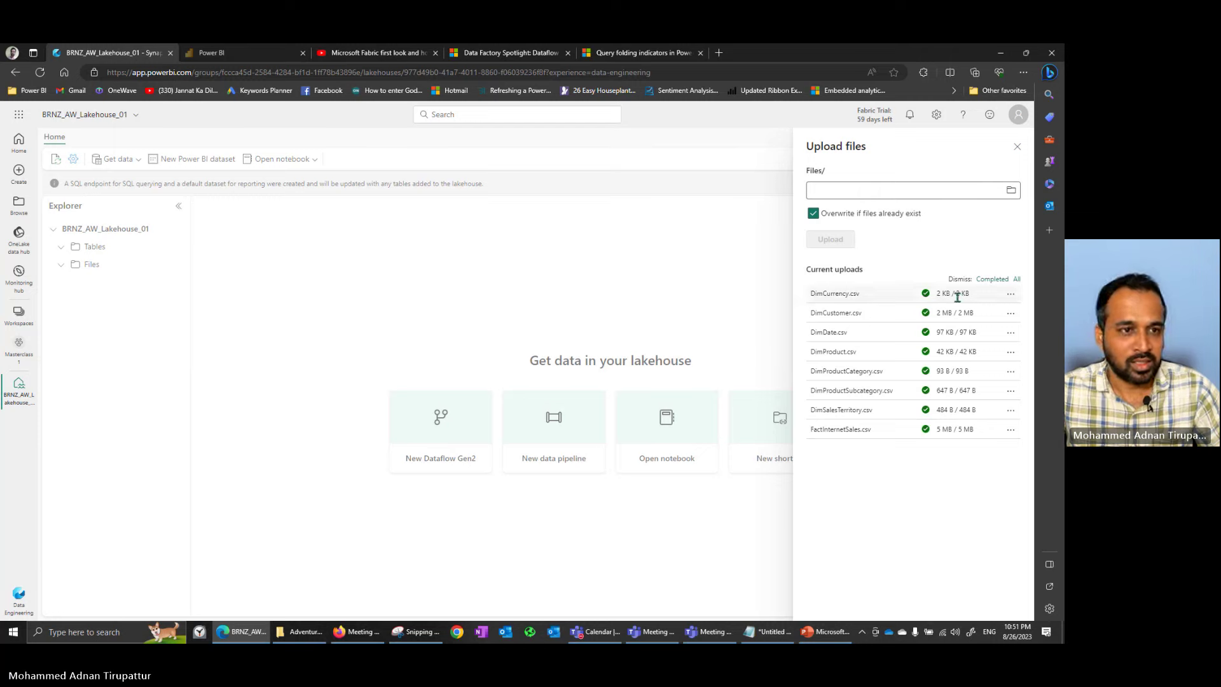
click(1016, 147)
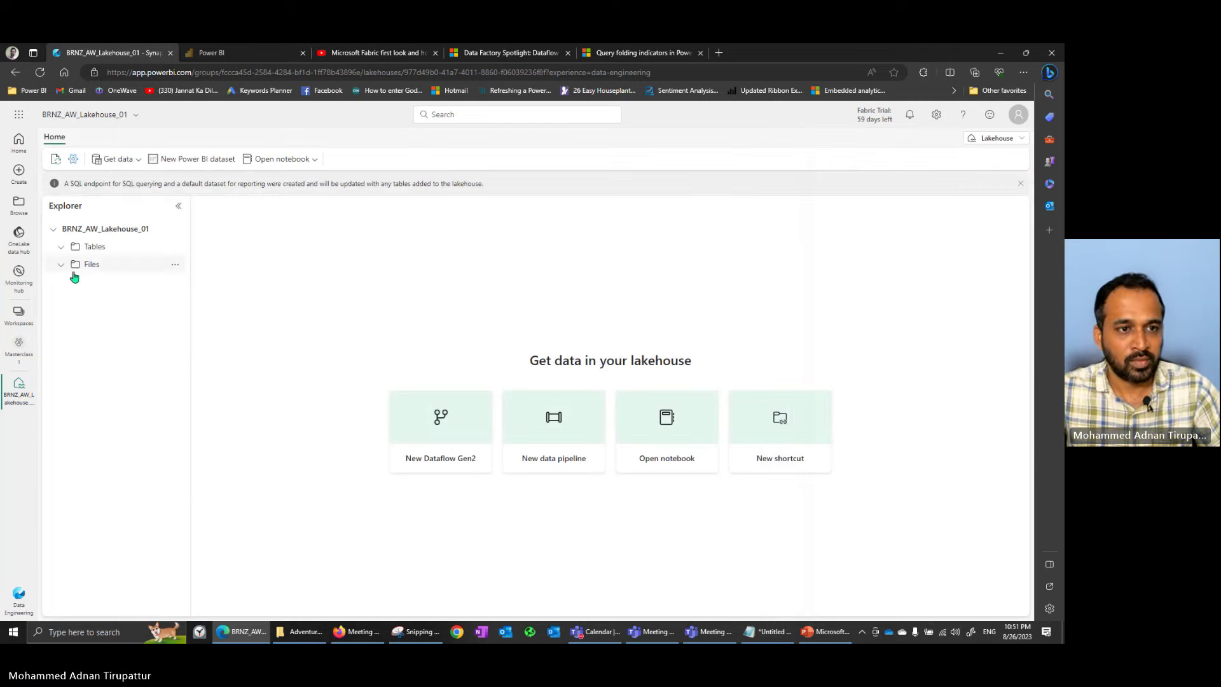
Refresh the lakehouse and its Files folder, collapsing Tables and expanding Files again to check for the uploaded CSVs
click(55, 160)
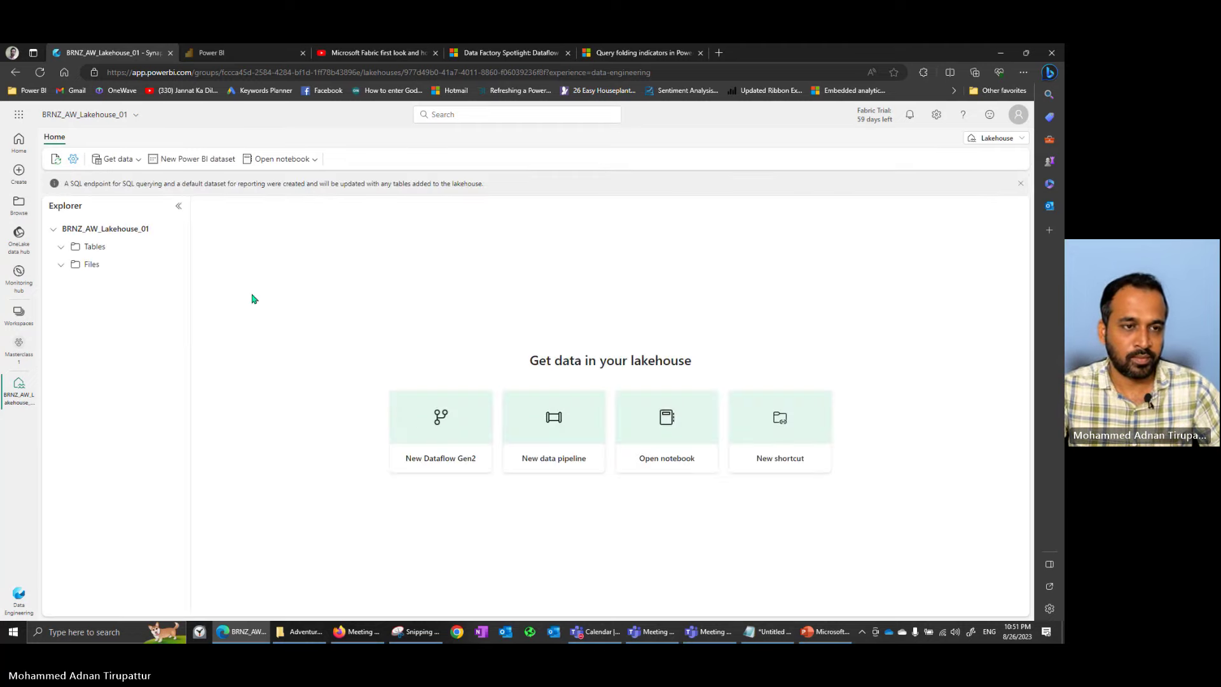
click(61, 265)
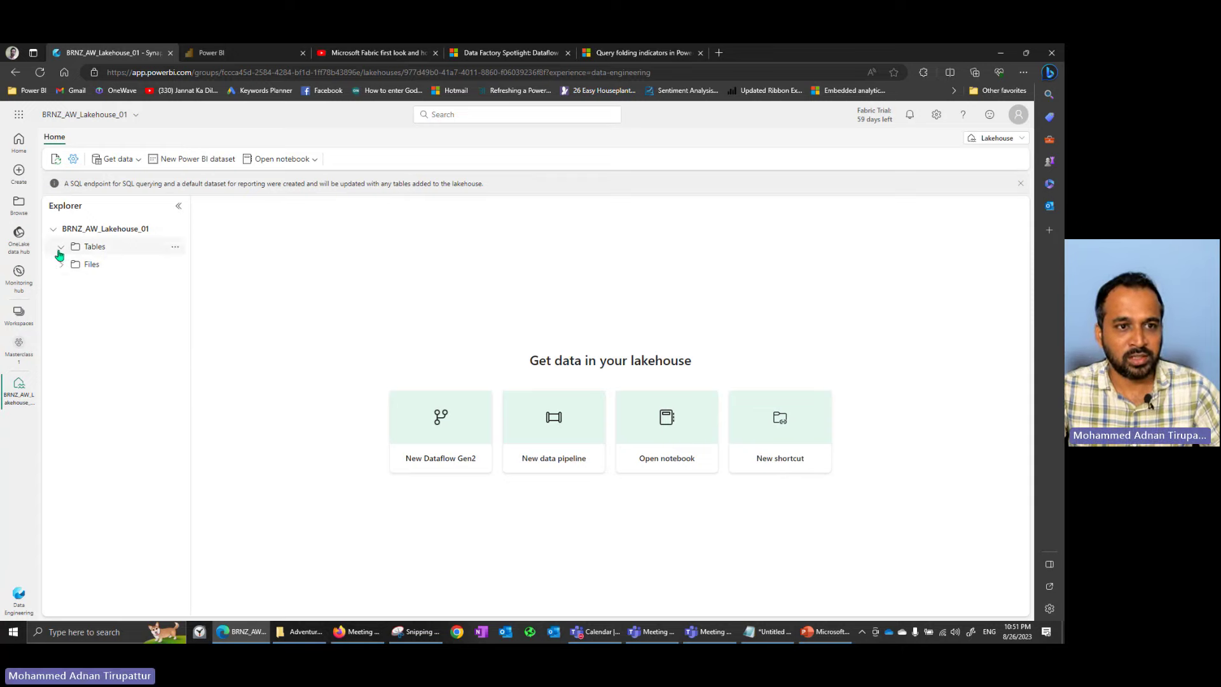
click(60, 248)
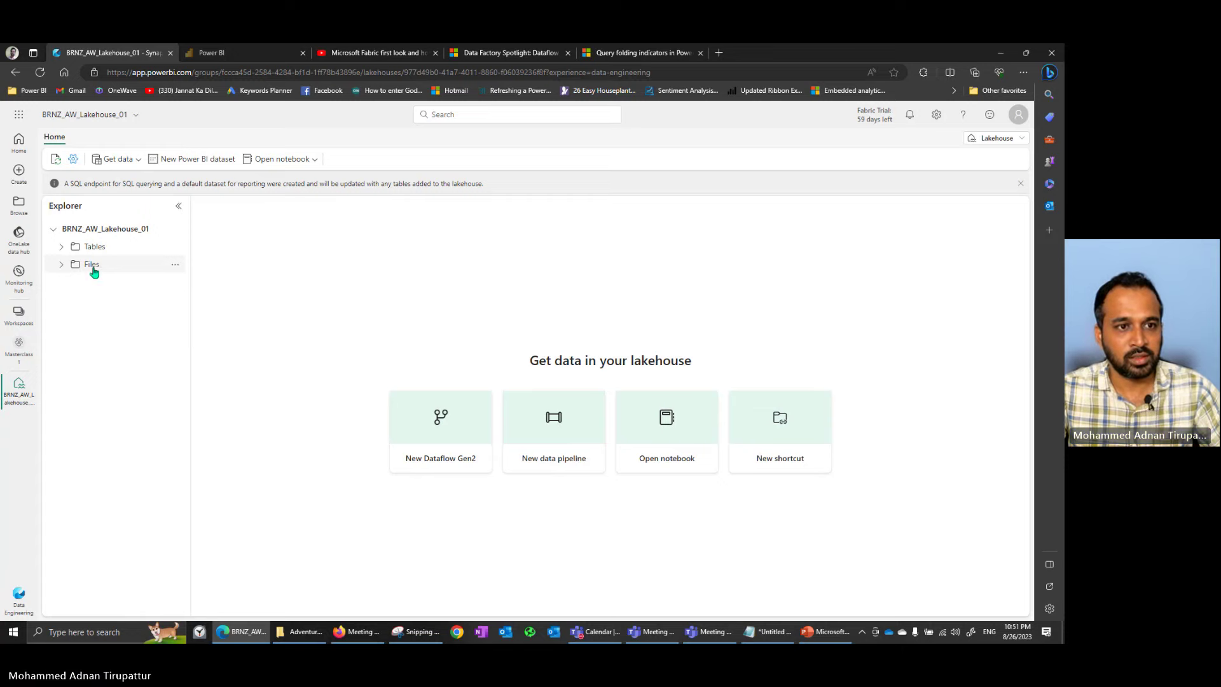
click(176, 269)
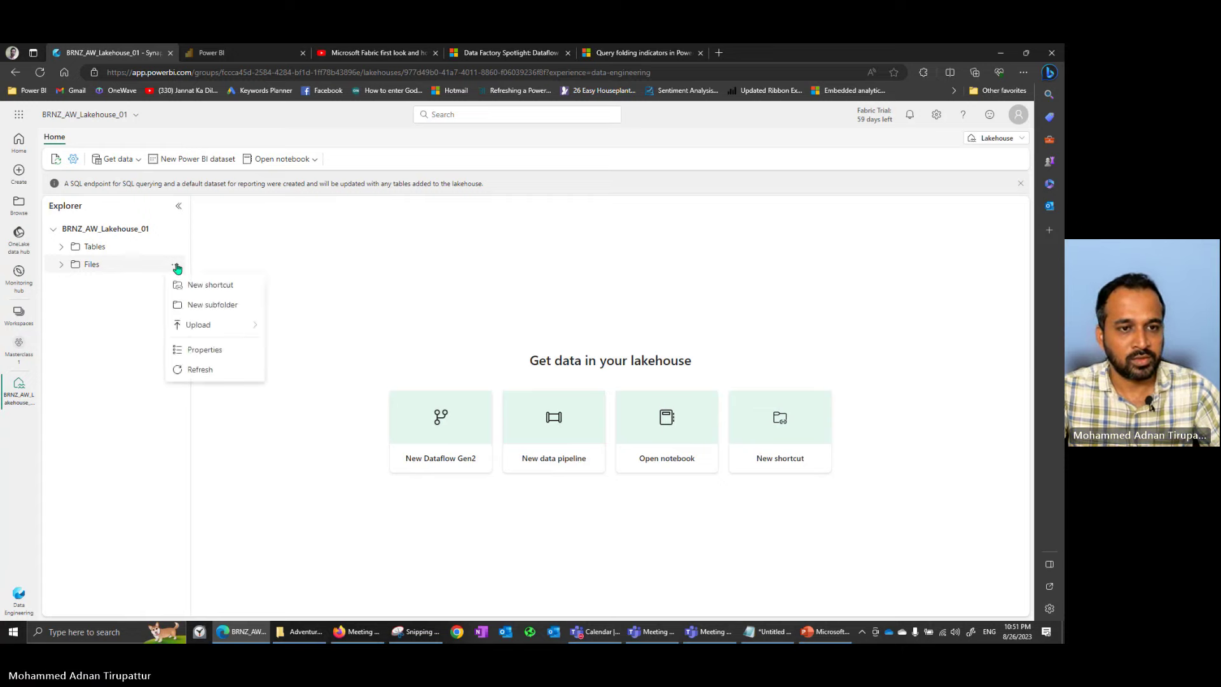
click(212, 376)
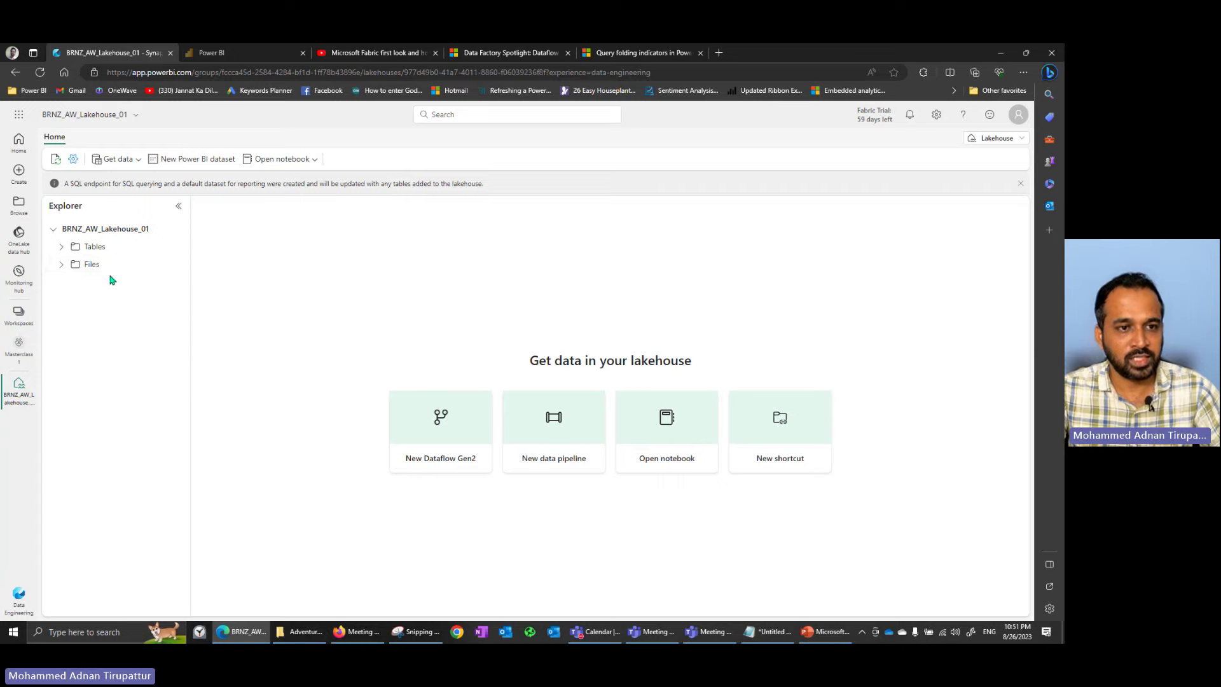
click(61, 264)
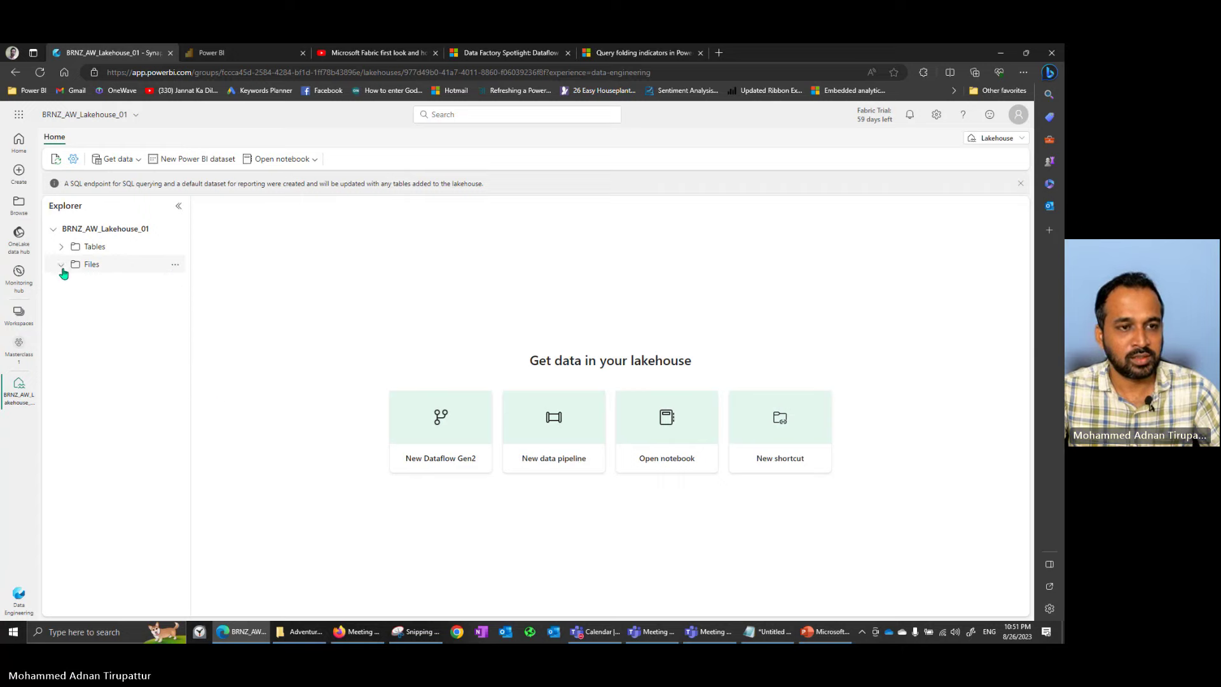
Try to upload the AdventureWorks CSV files to the Files folder again without allowing overwriting
click(118, 159)
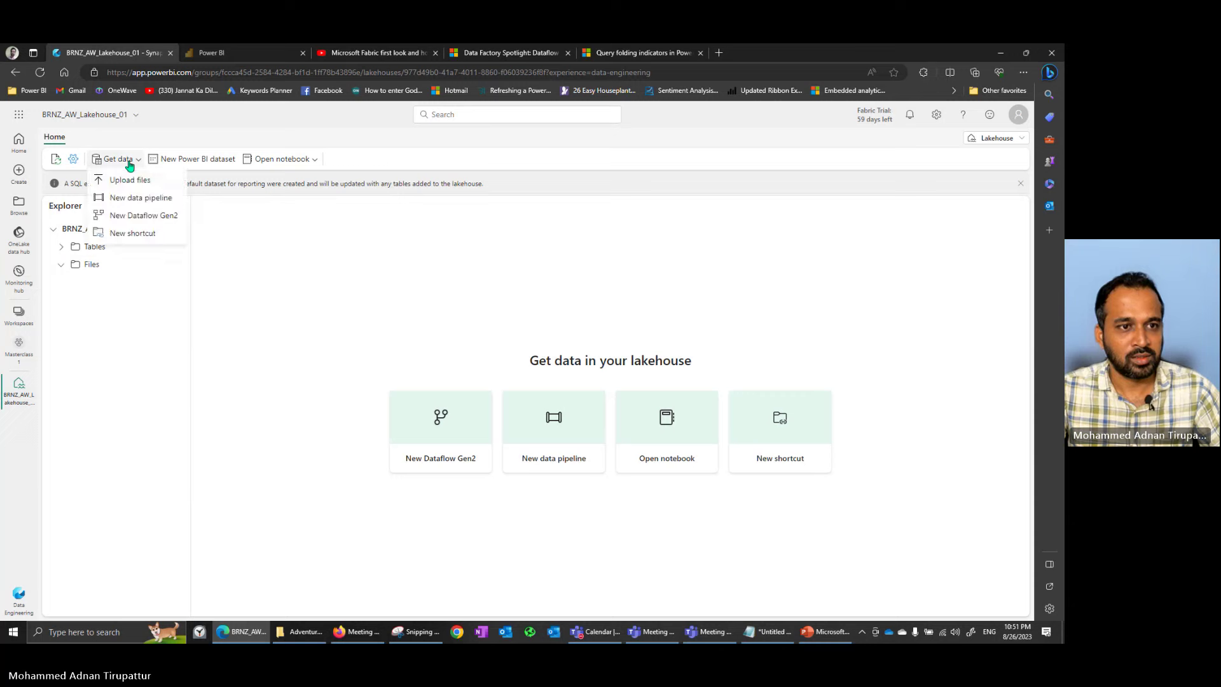
click(146, 183)
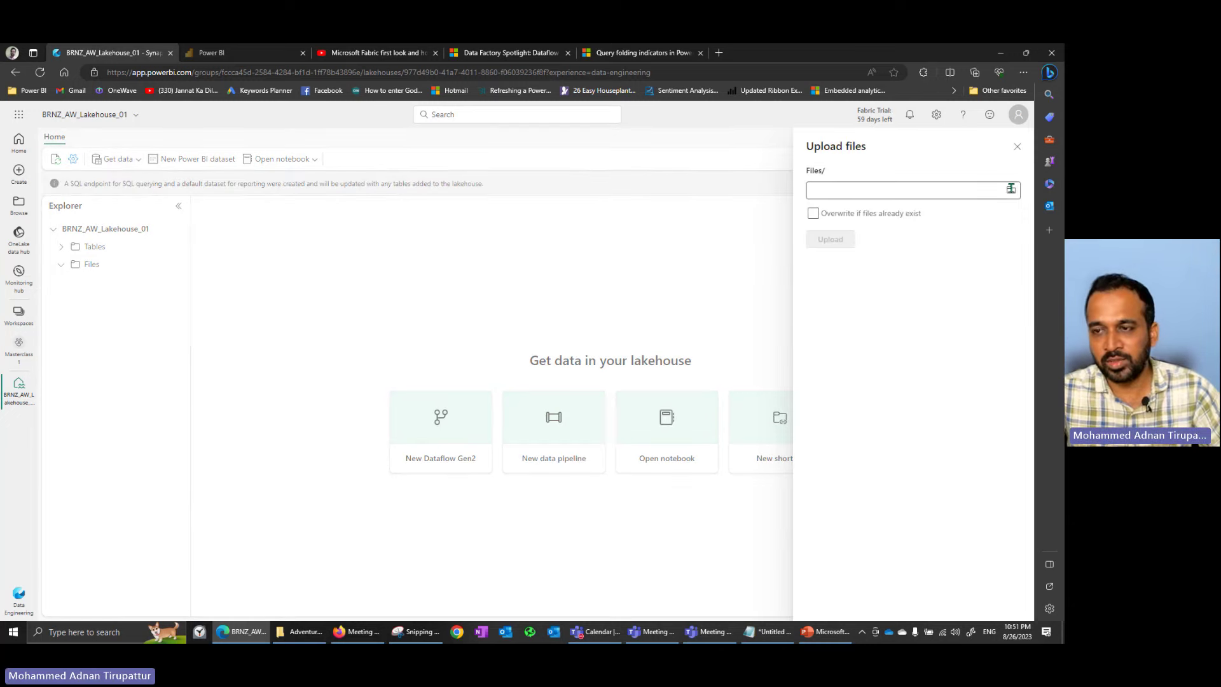
click(1010, 190)
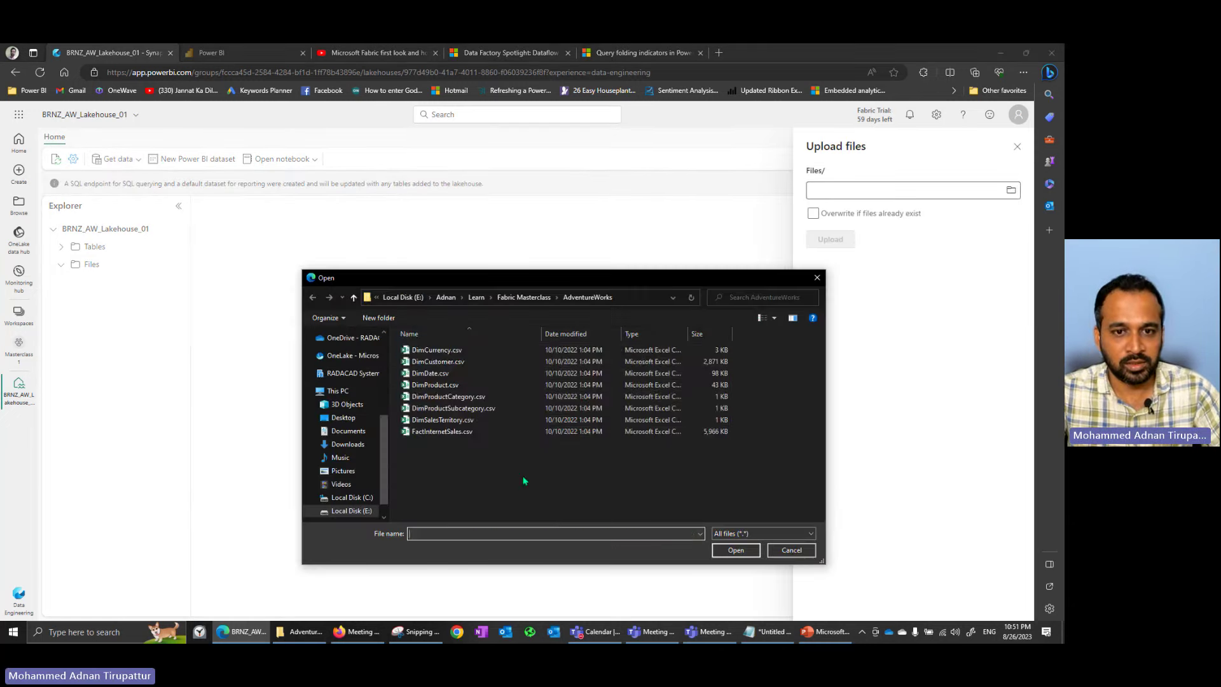
drag(526, 474, 398, 316)
click(738, 548)
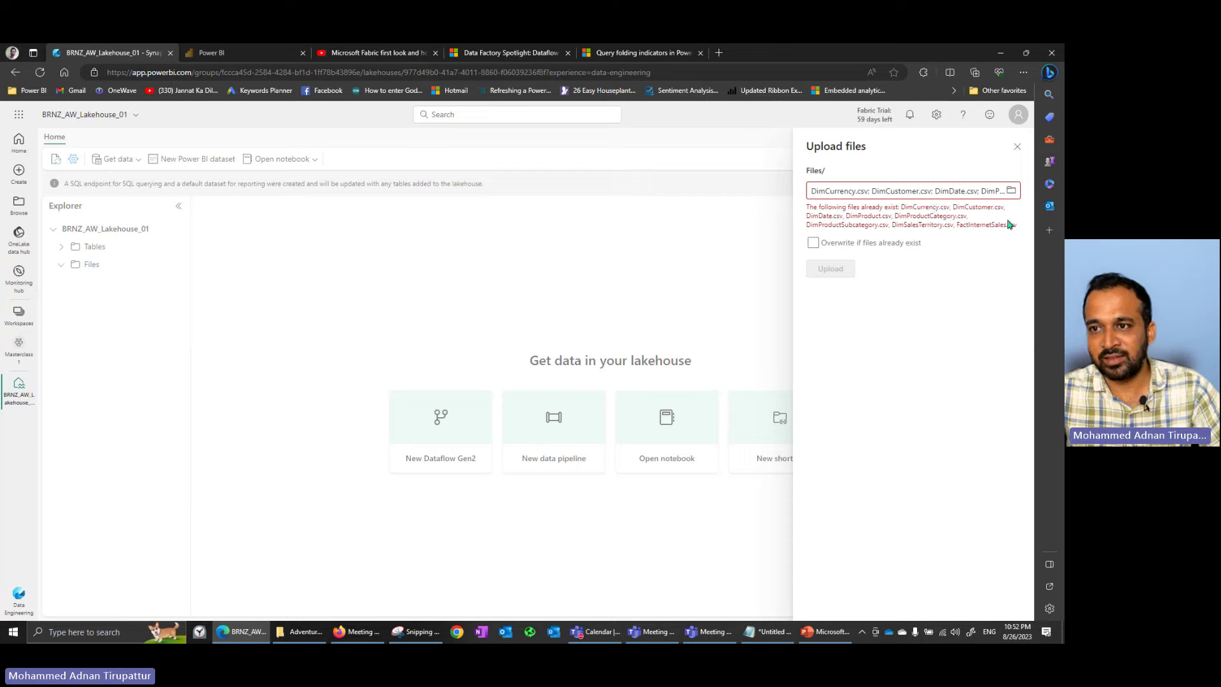
click(1017, 147)
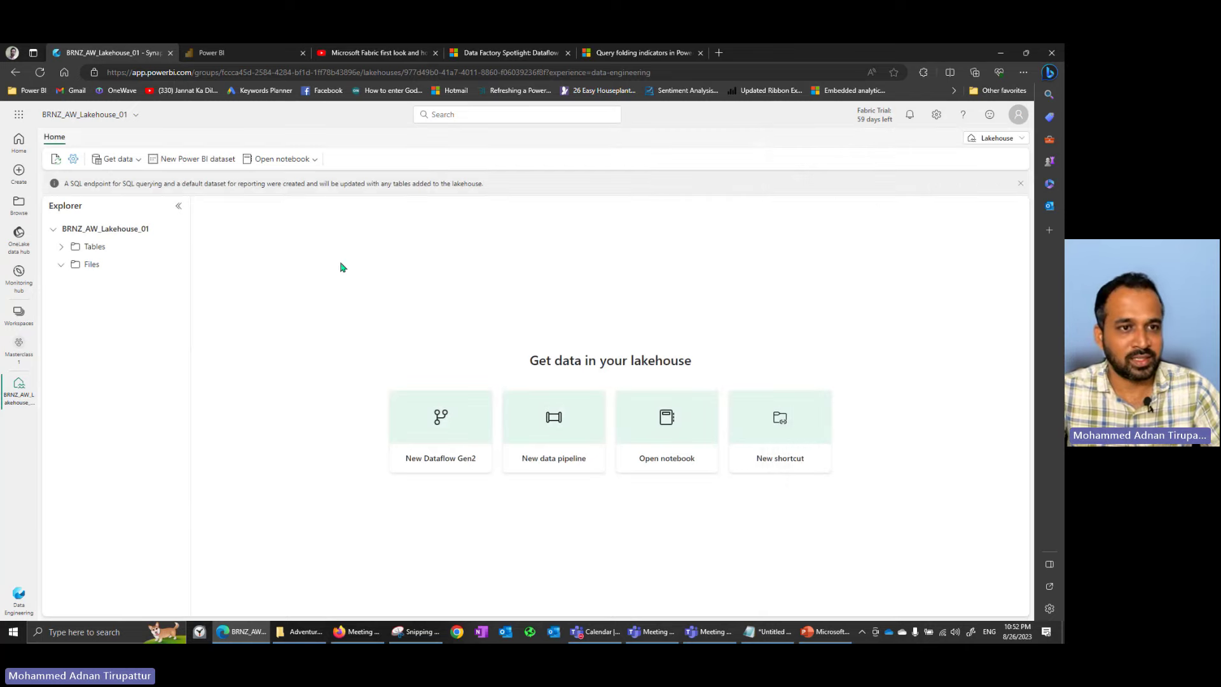
Refresh the lakehouse and its Files folder again, with Tables collapsed, to look for the uploaded CSV files
click(55, 159)
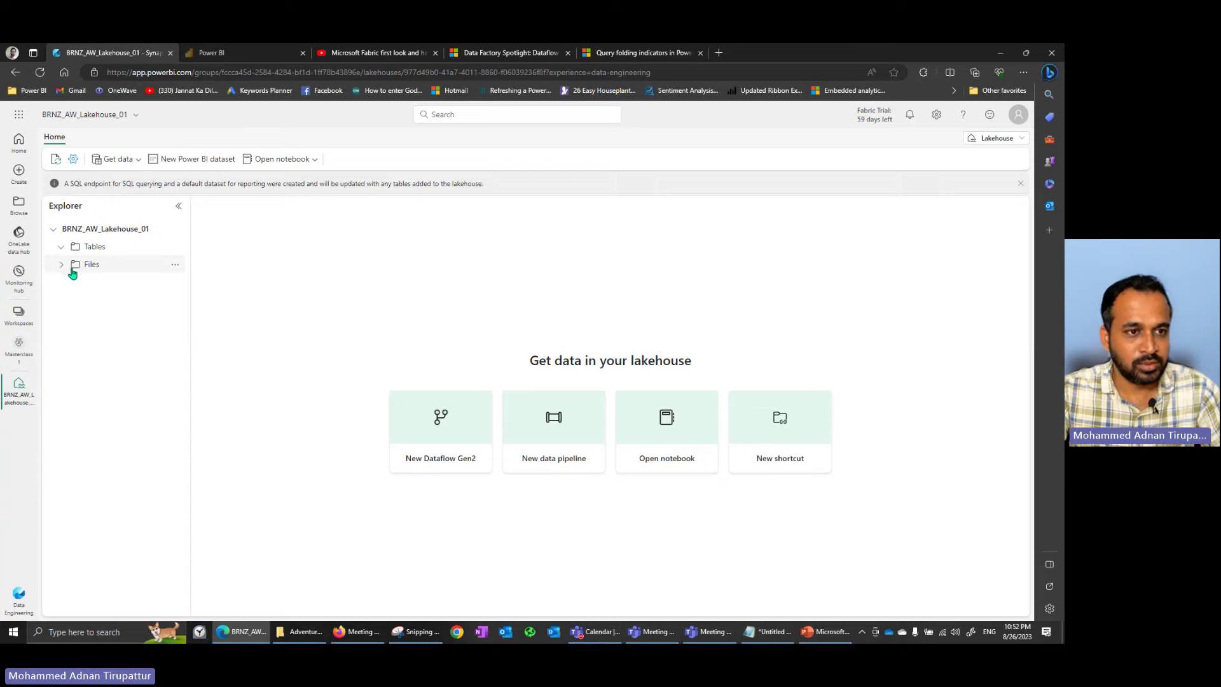
click(174, 264)
click(60, 246)
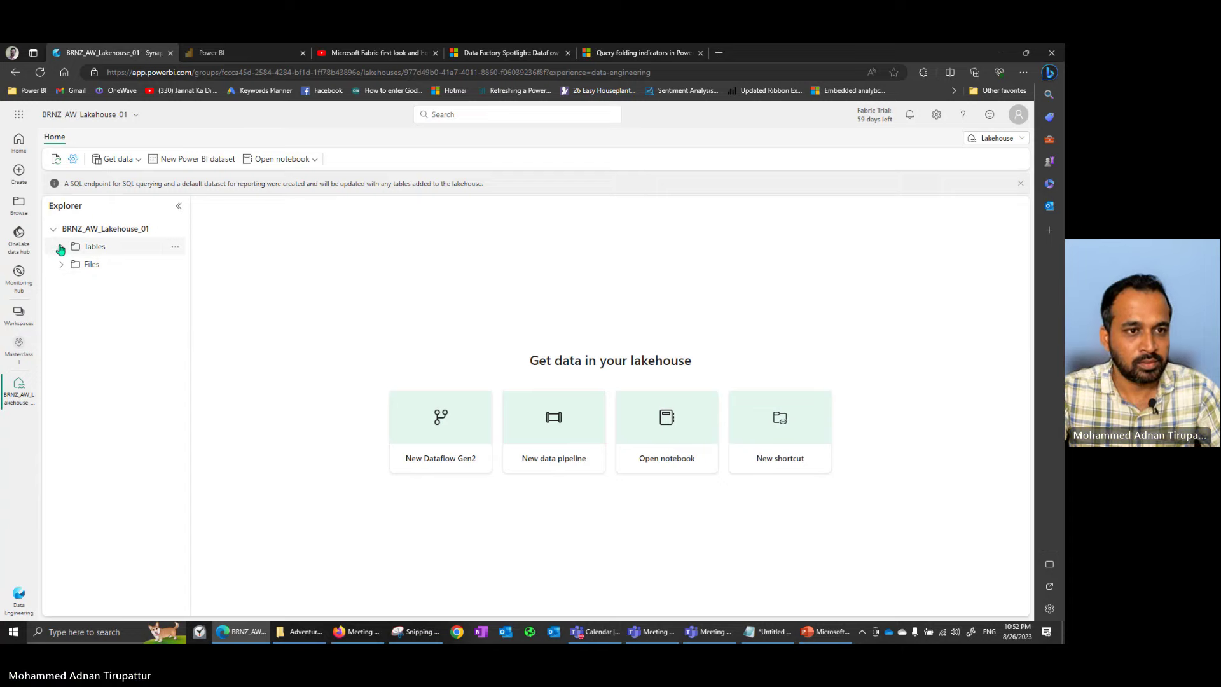
click(177, 265)
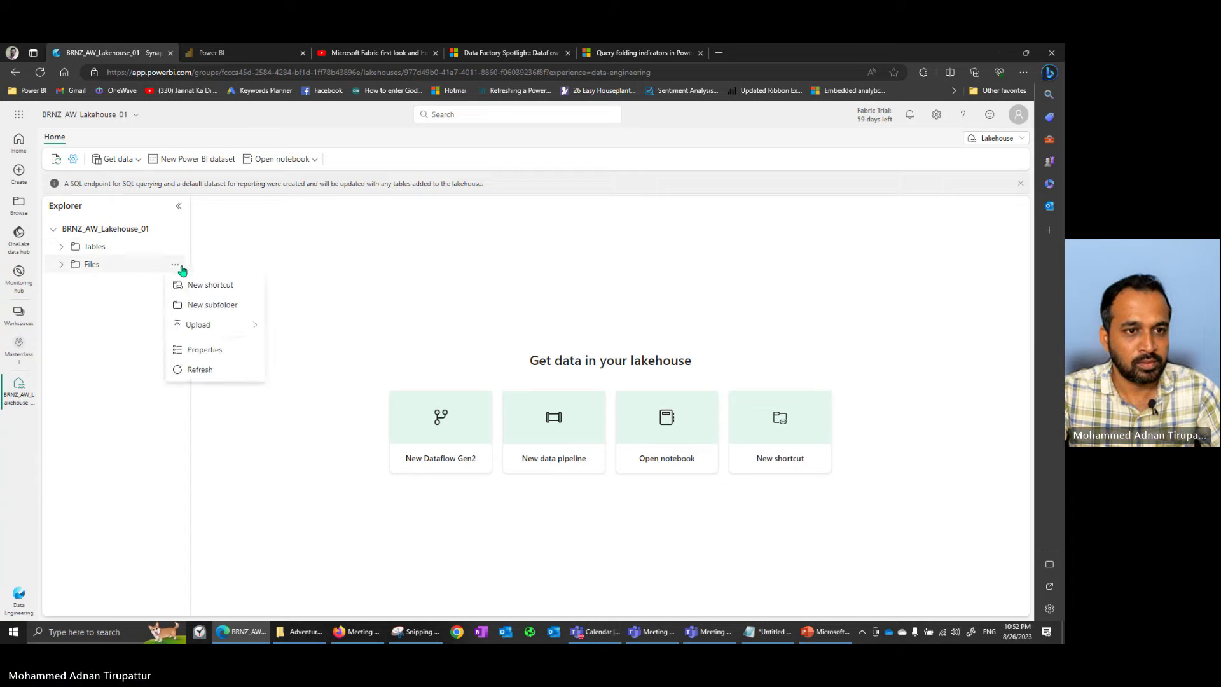
click(227, 373)
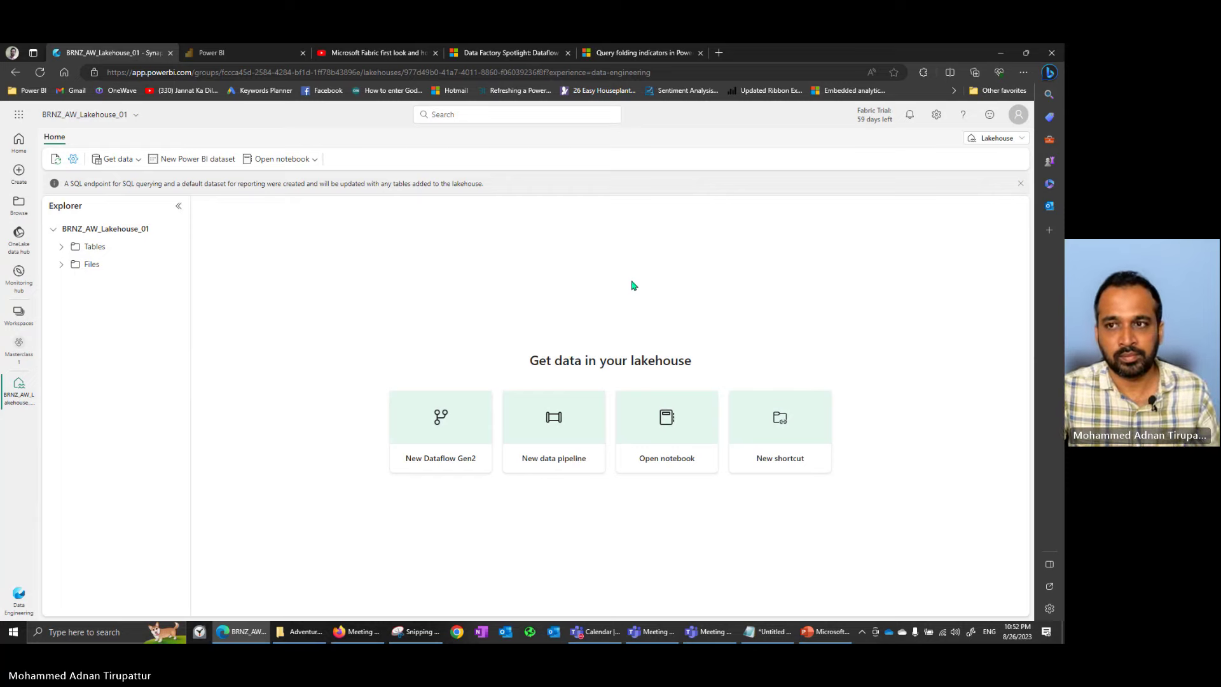
Review the bronze lakehouse's settings, covering its description, endorsement and SQL endpoint connection string, and close them
click(74, 160)
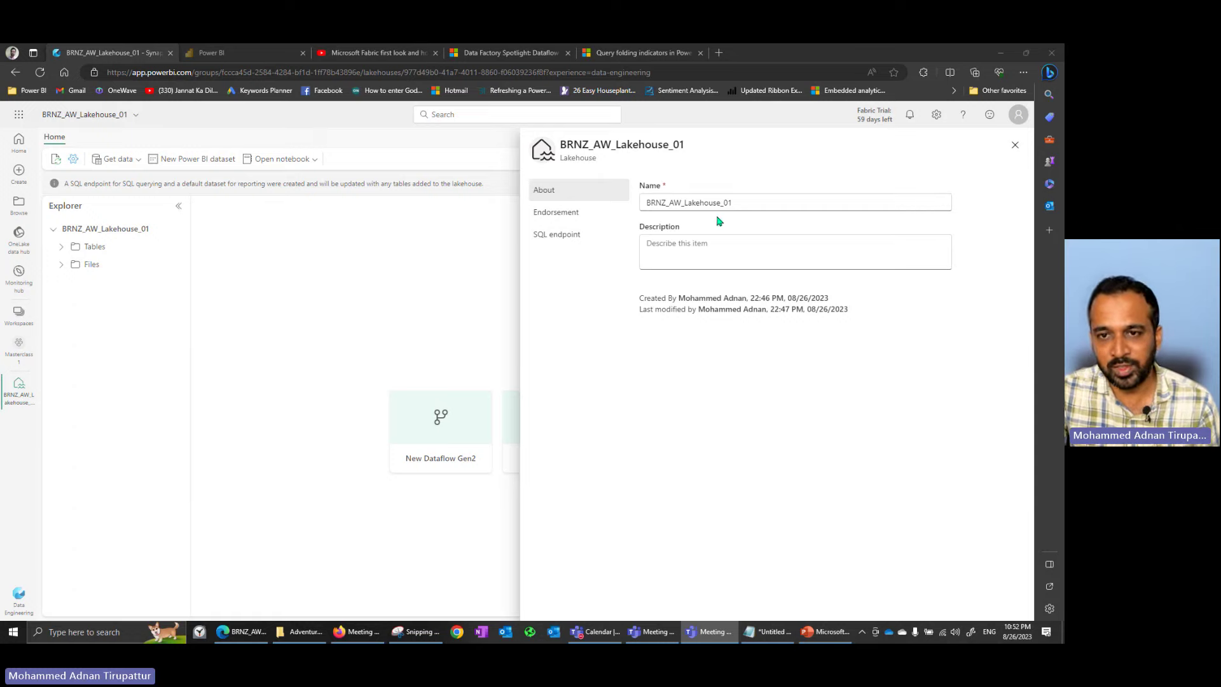
click(686, 248)
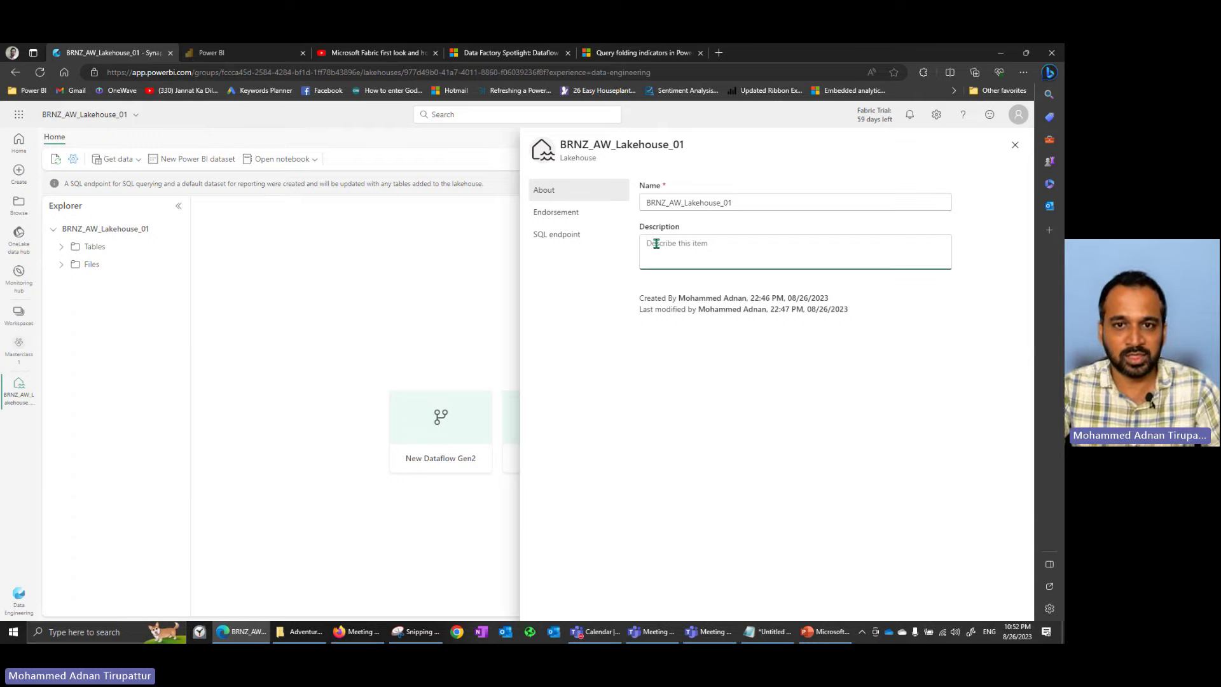
click(591, 214)
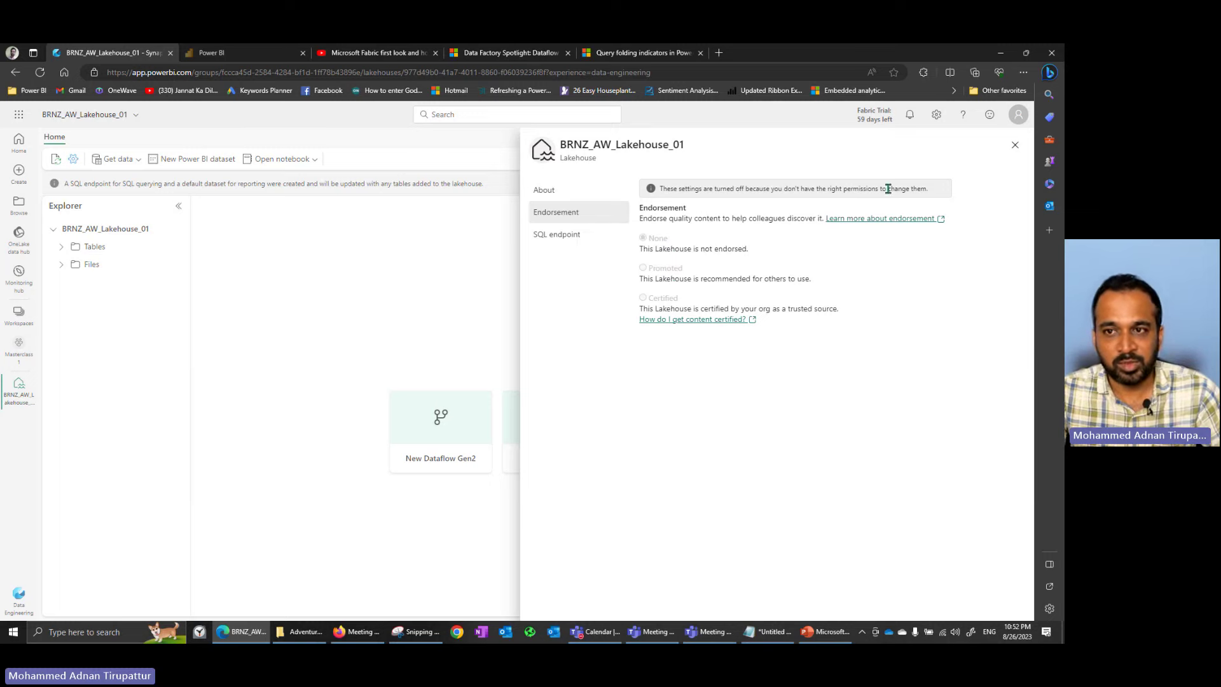
click(577, 235)
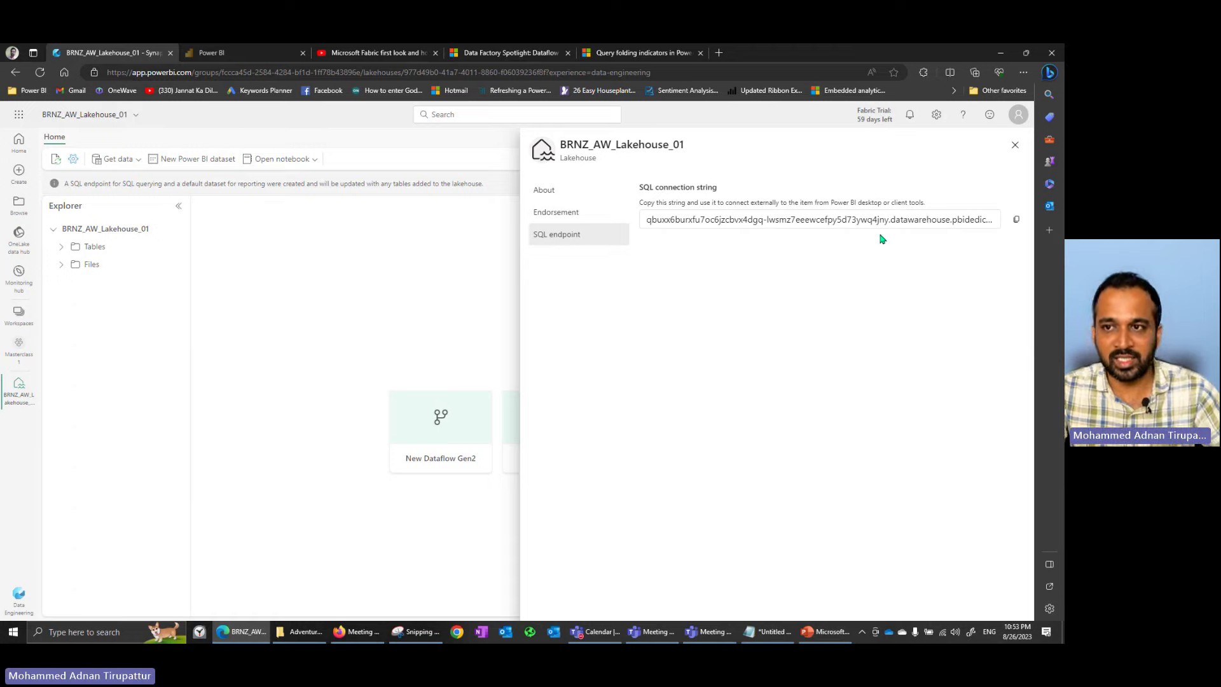
click(1016, 147)
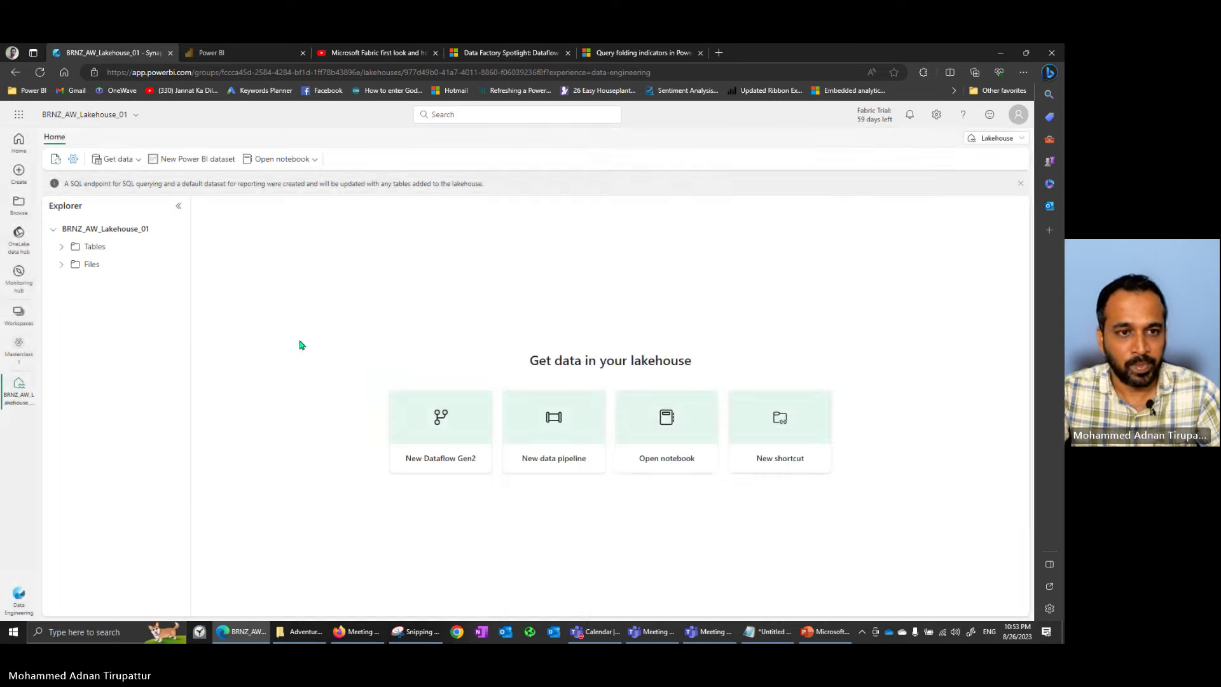
Refresh the bronze lakehouse, reload the whole browser page and display the contents of the Files folder
click(55, 160)
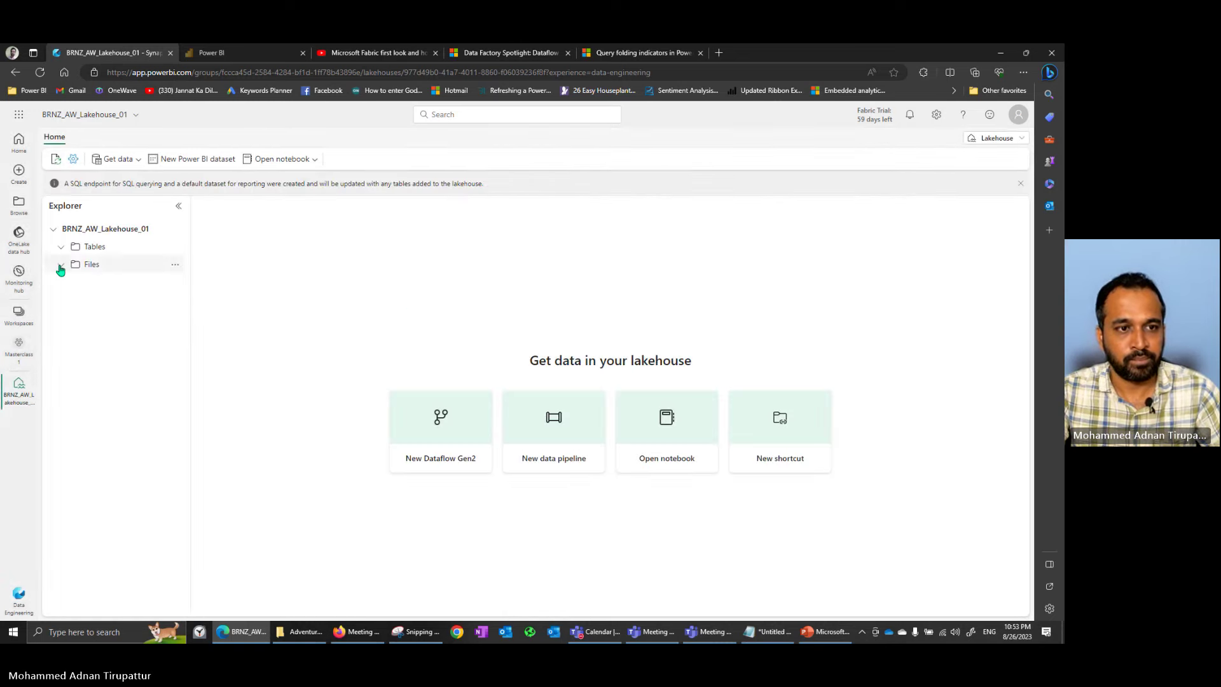
click(61, 246)
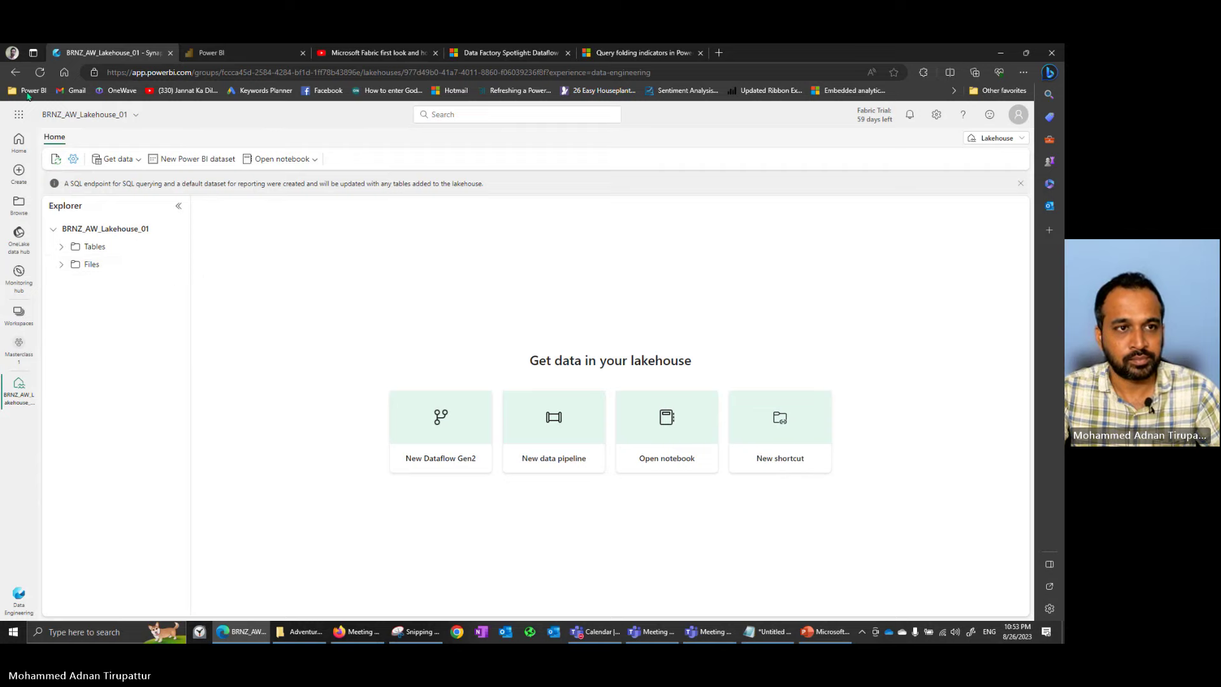
click(39, 73)
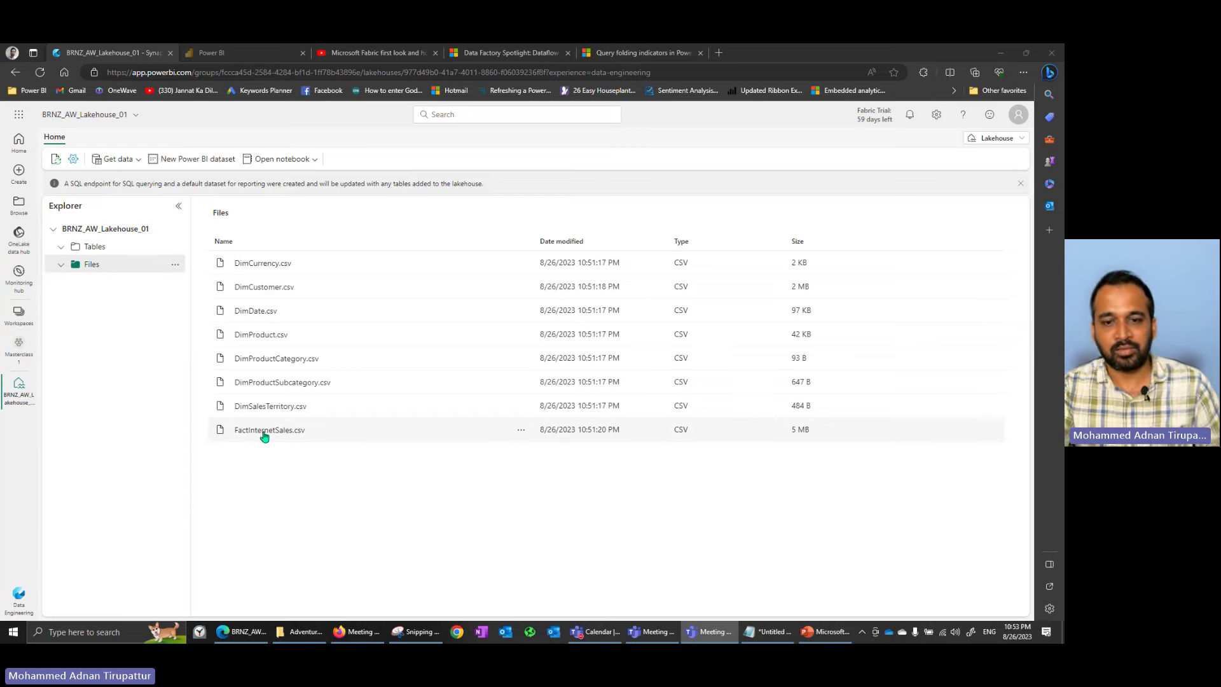
In the PowerPoint architecture sketch, draw a green check mark beside the CSV stage, and return to the lakehouse in the browser
click(823, 632)
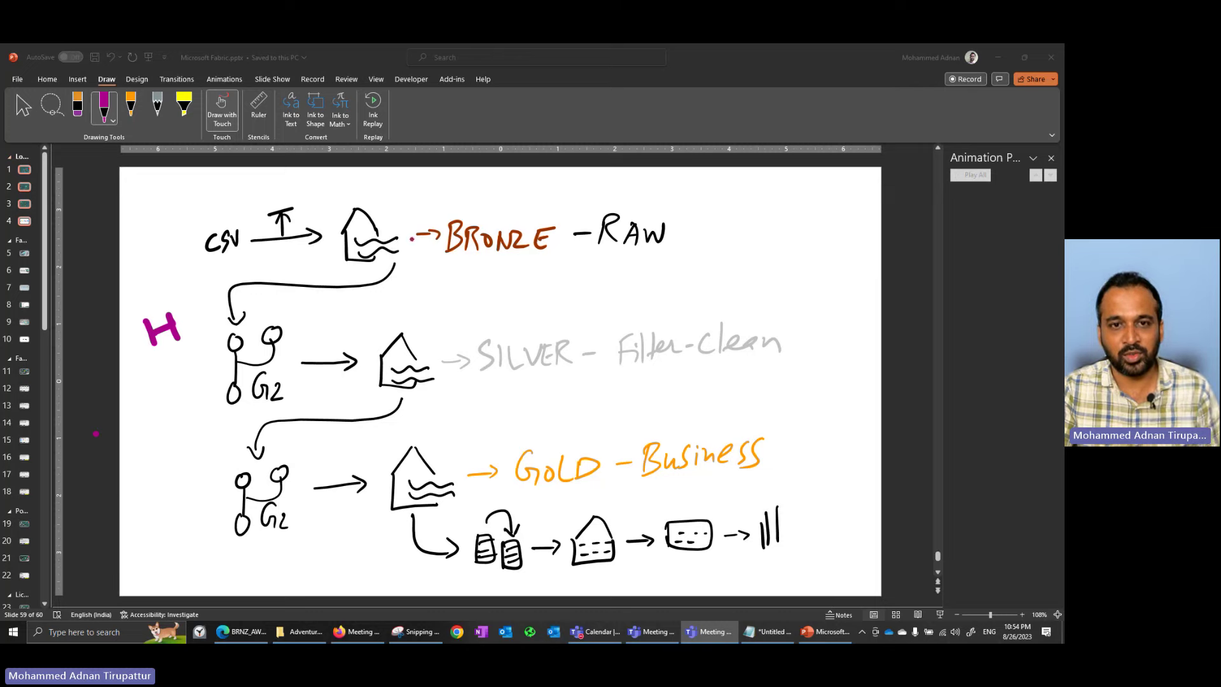
click(113, 128)
click(113, 124)
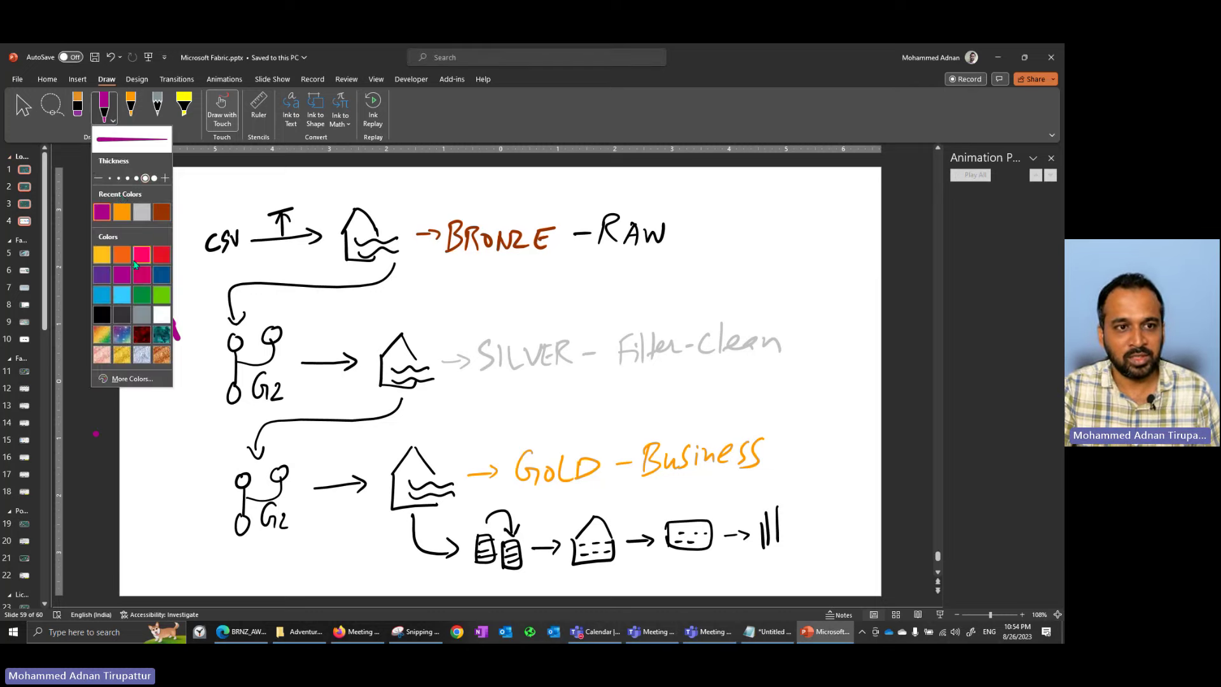
click(142, 295)
drag(180, 224, 232, 198)
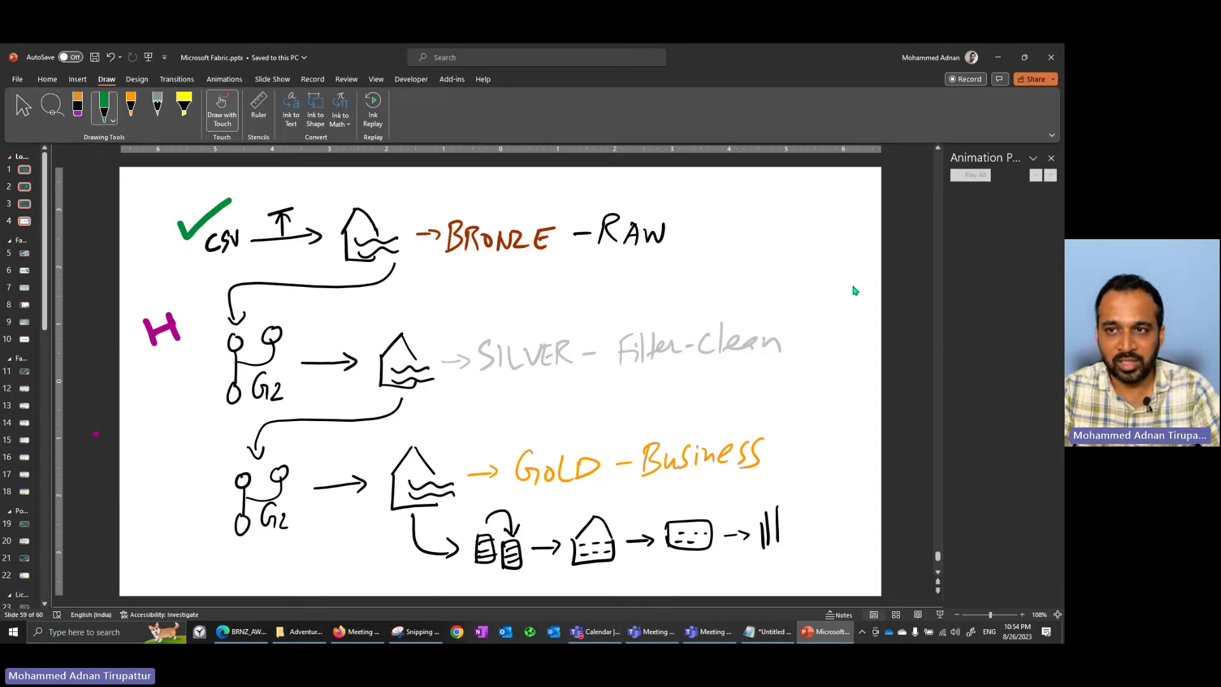
click(808, 631)
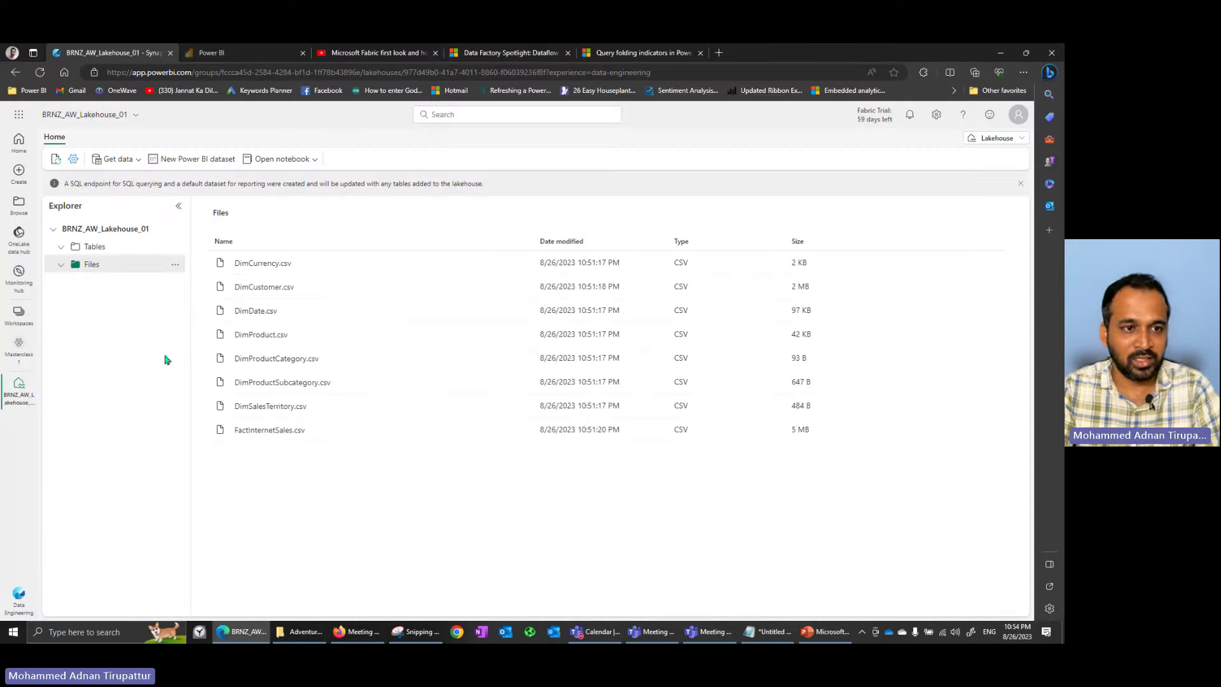
Create a new lakehouse named SLVR_AW_Lakehouse_01 in the Masterclass1 workspace
click(18, 351)
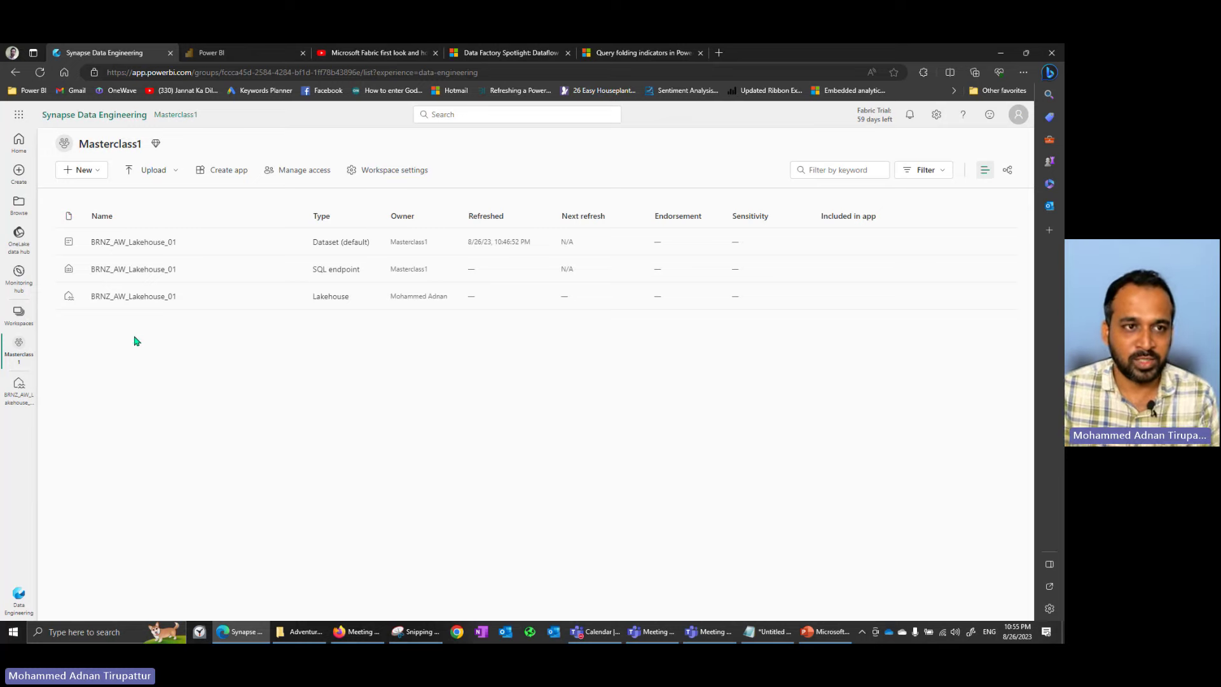
click(97, 173)
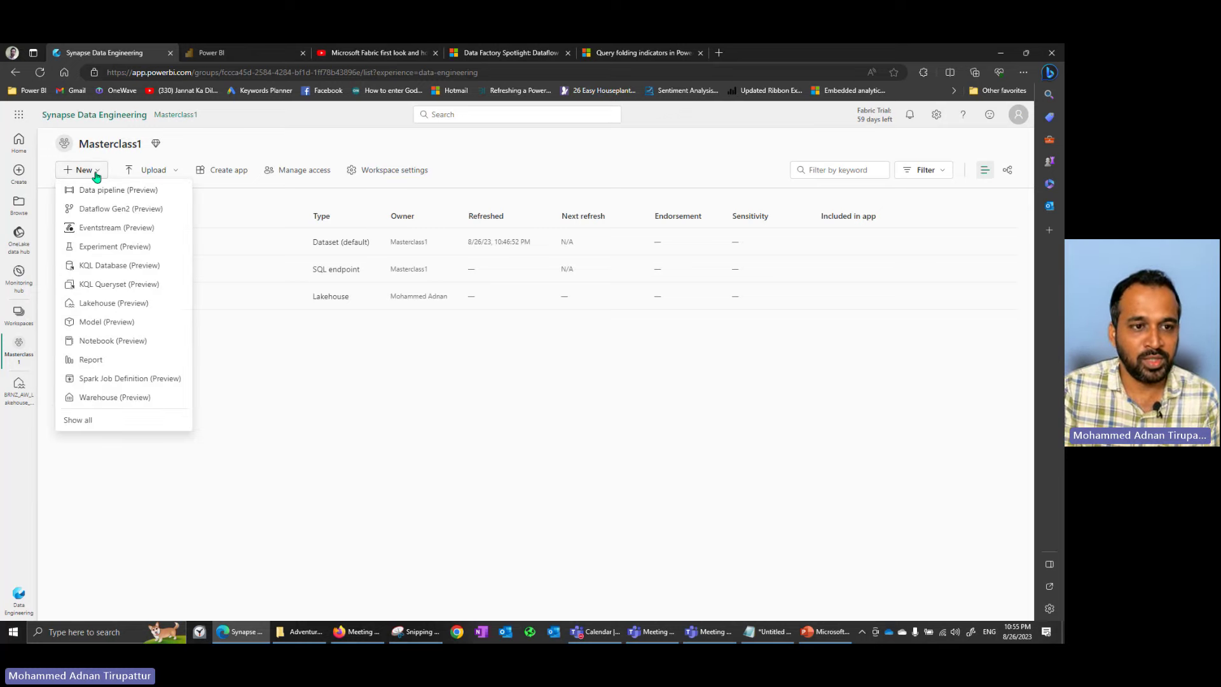
click(116, 305)
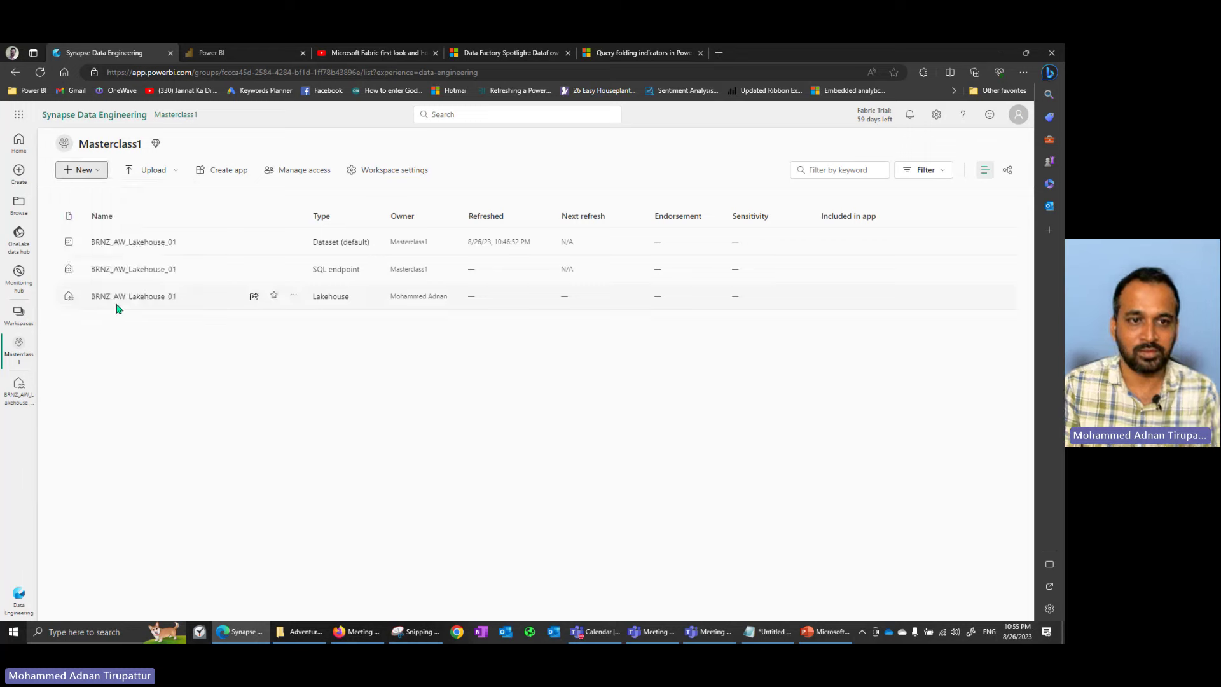
text(S)
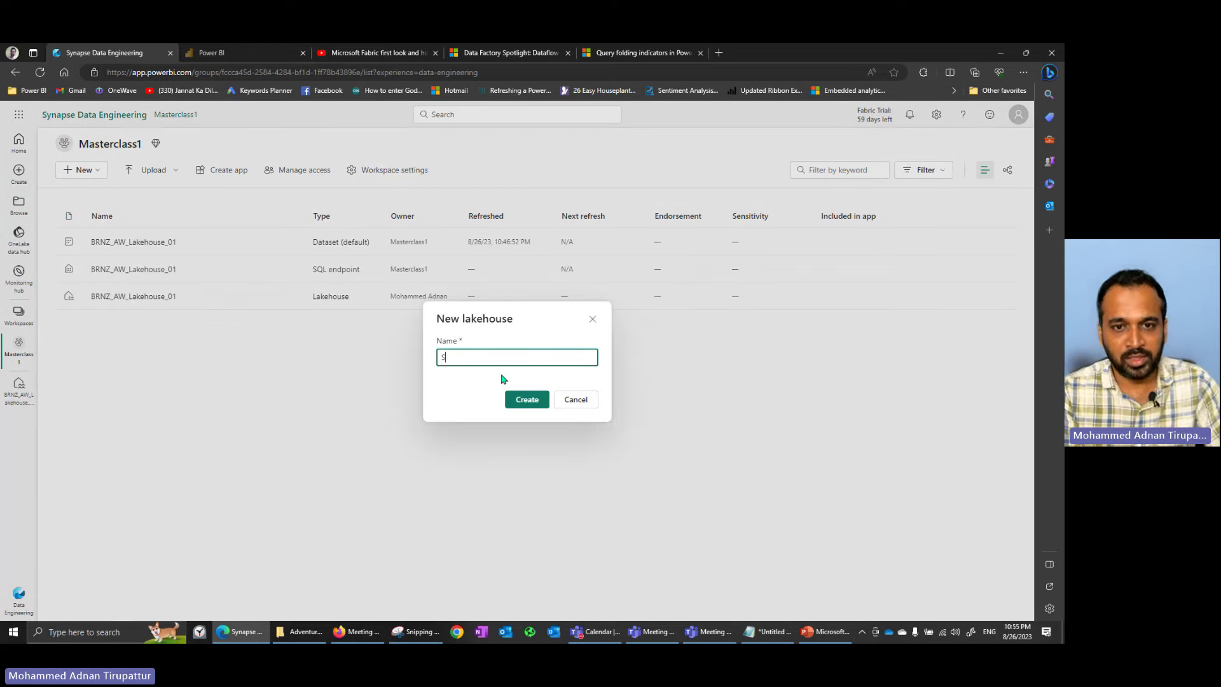
text(LVR_)
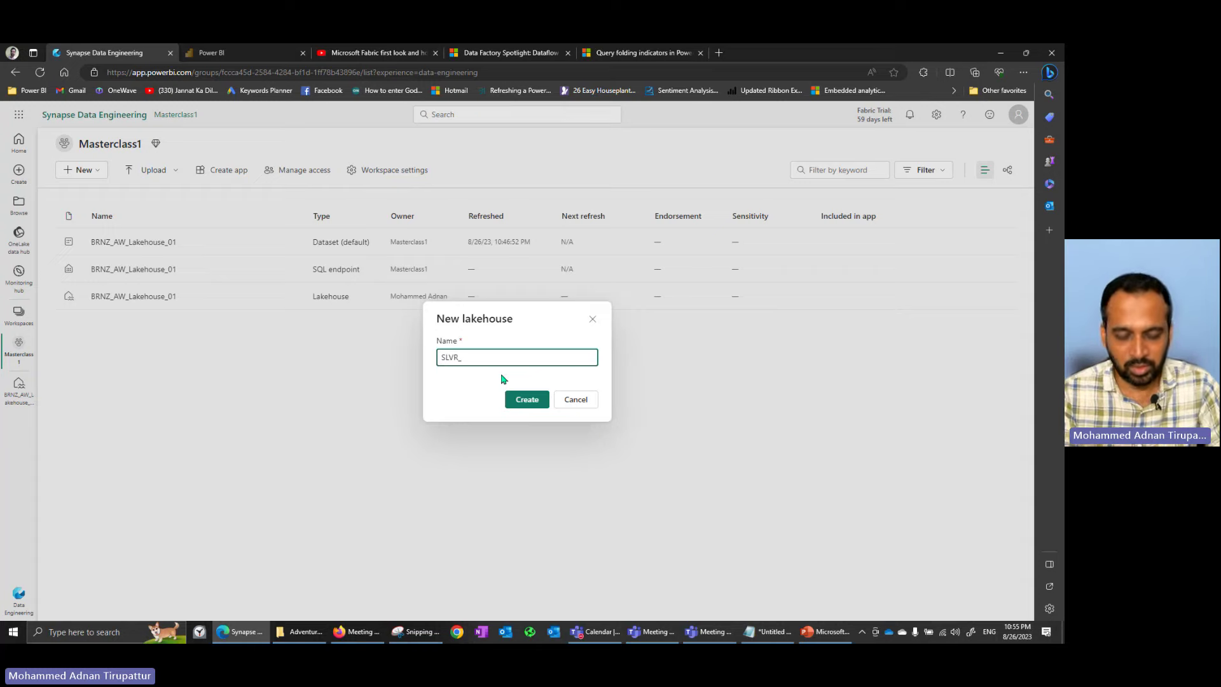
text(AQ)
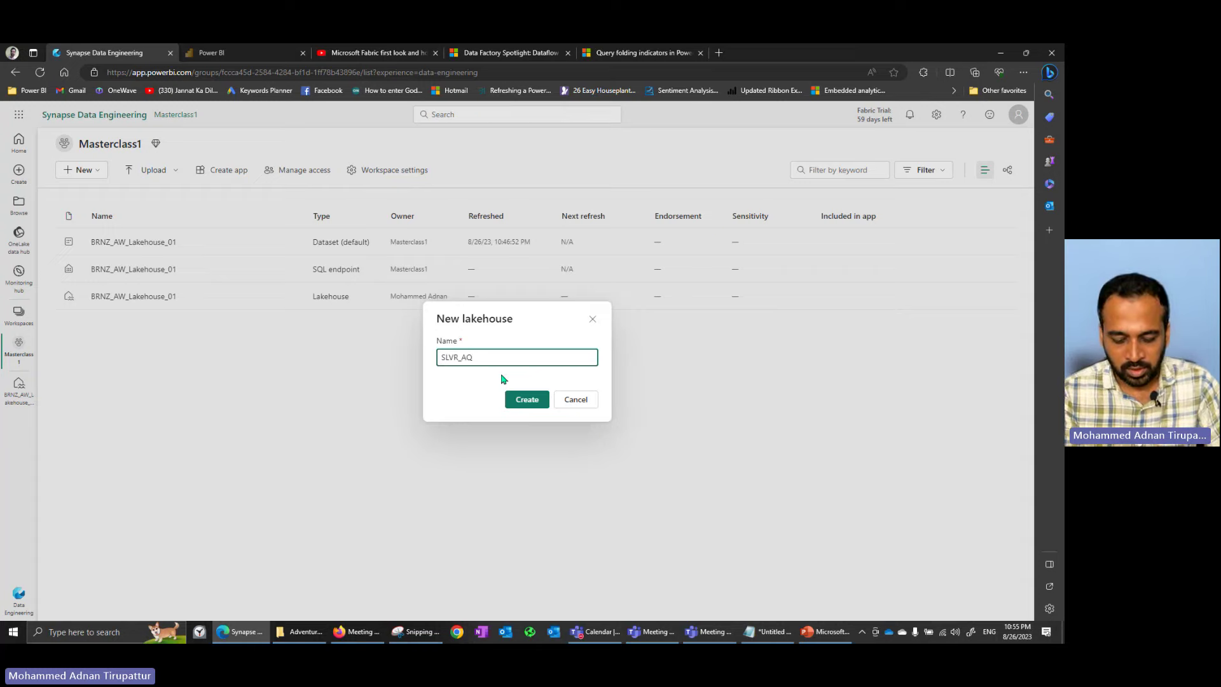
text(_)
key(BackSpace)
key(BackSpace)
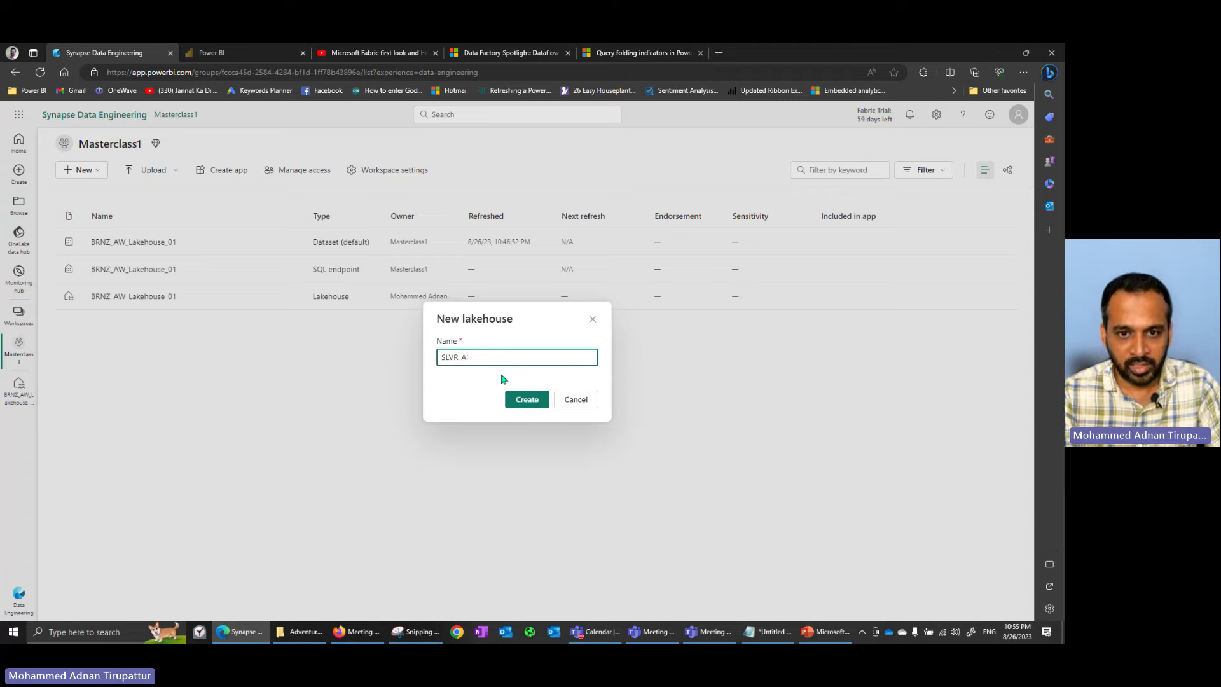
text(W_Lakehou)
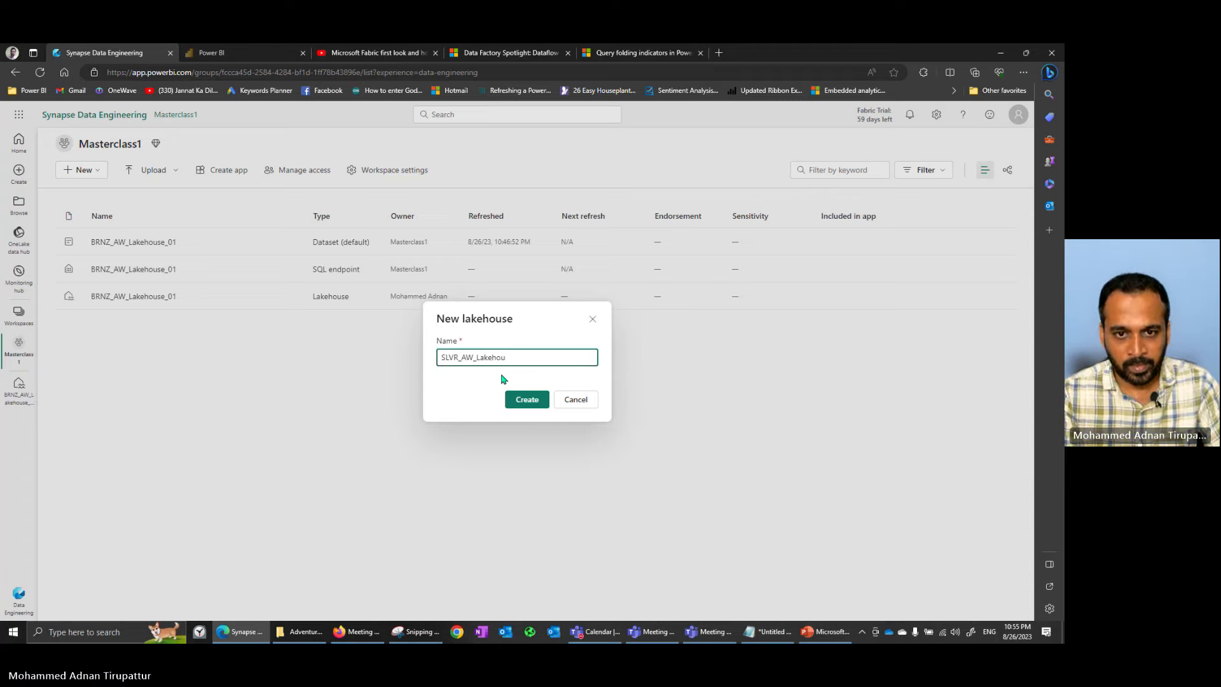
text(ese_01)
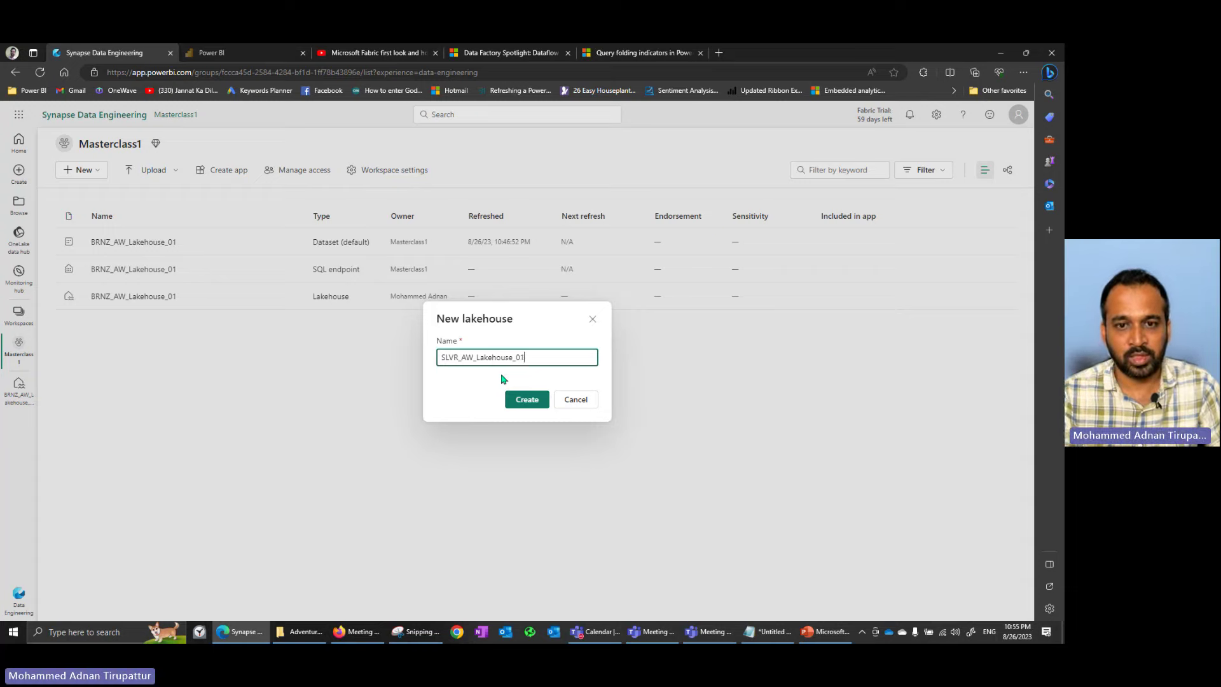
click(534, 404)
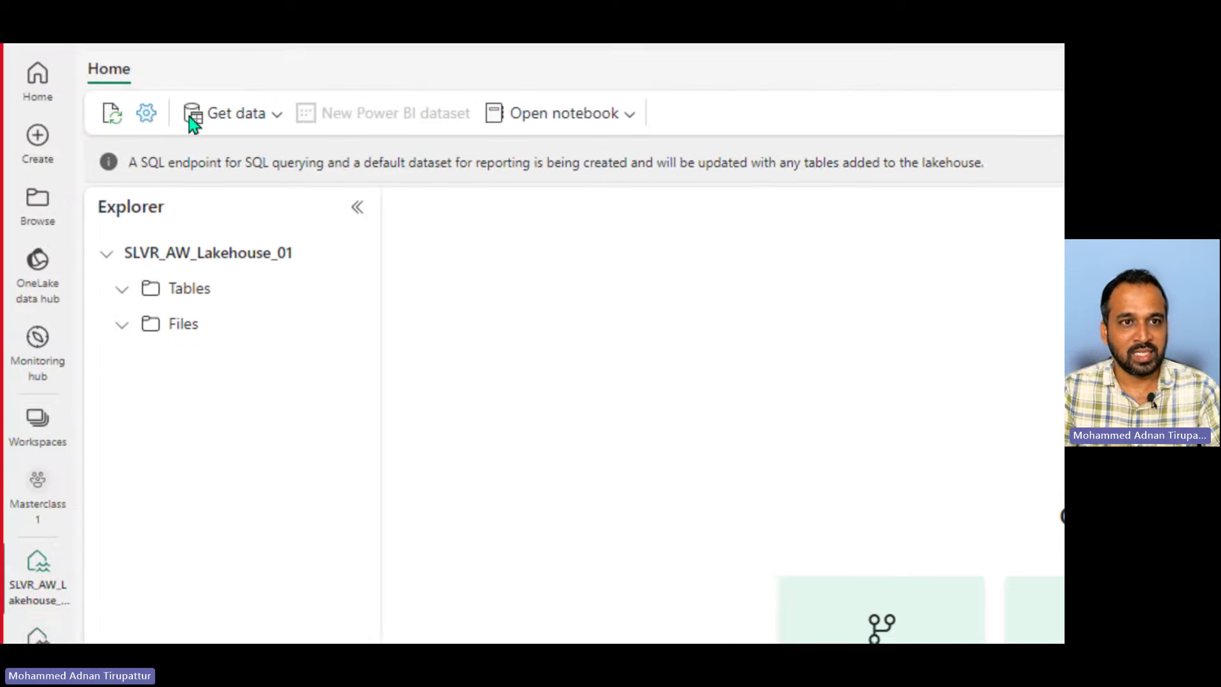
Create a new Dataflow Gen2 from the silver lakehouse and name it SLVR_AW_Dataflow_01
click(251, 189)
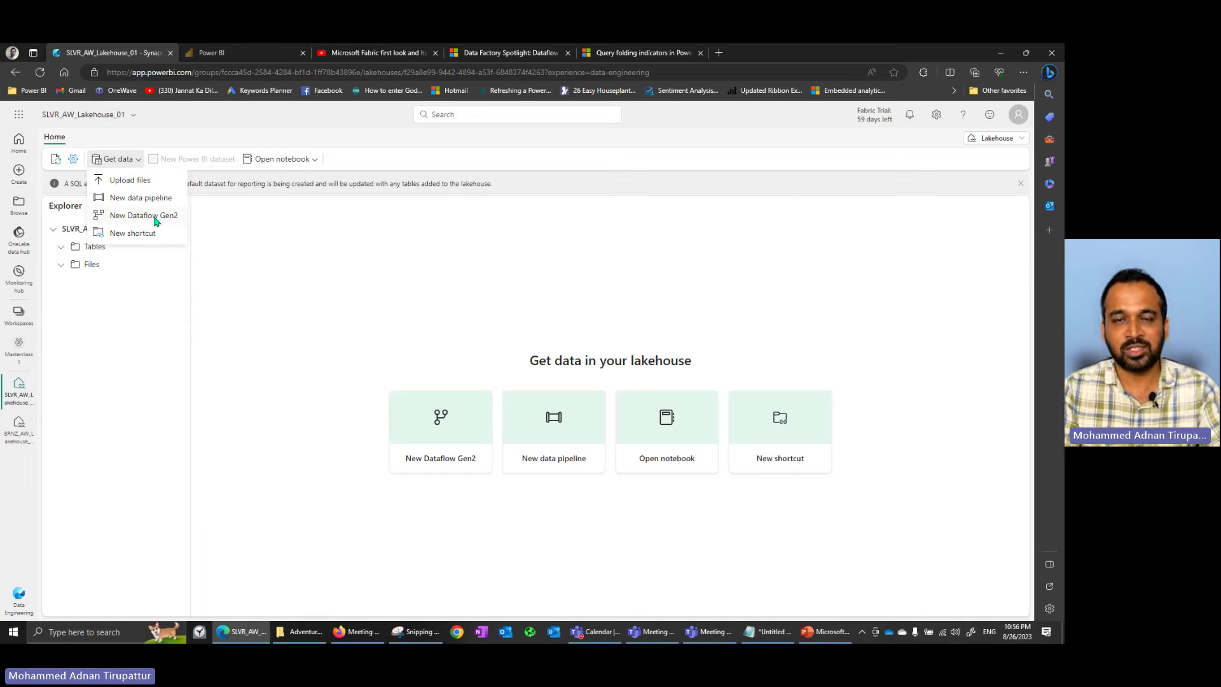
click(154, 217)
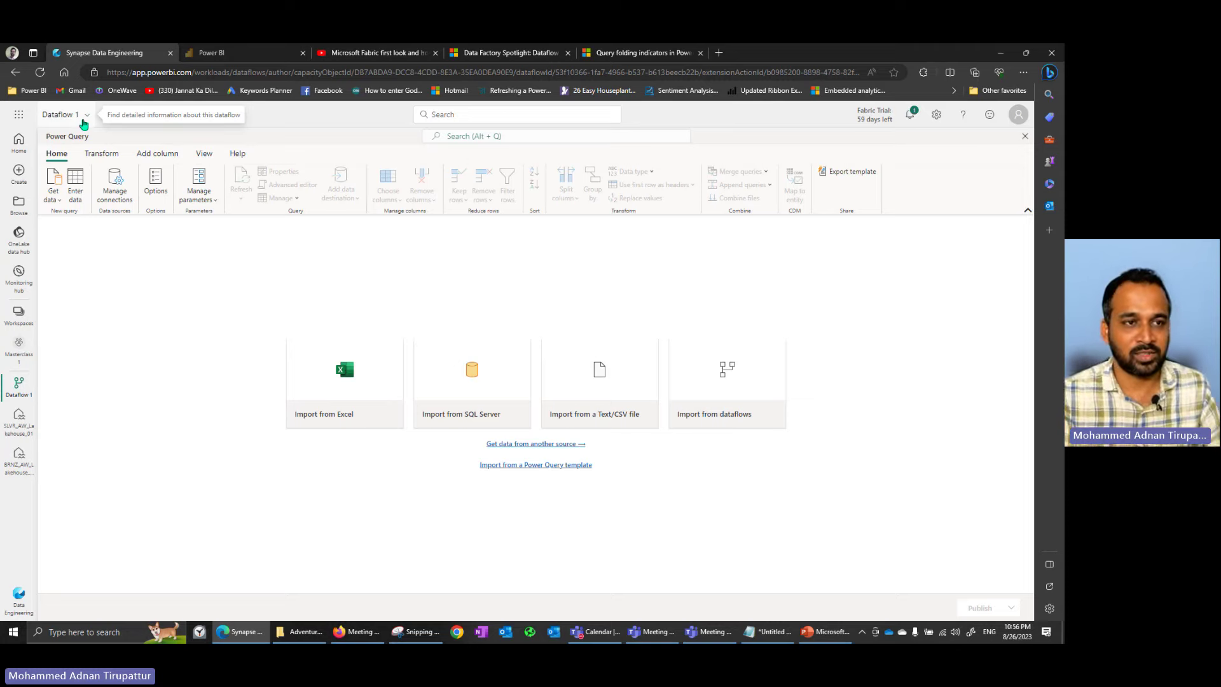
click(86, 119)
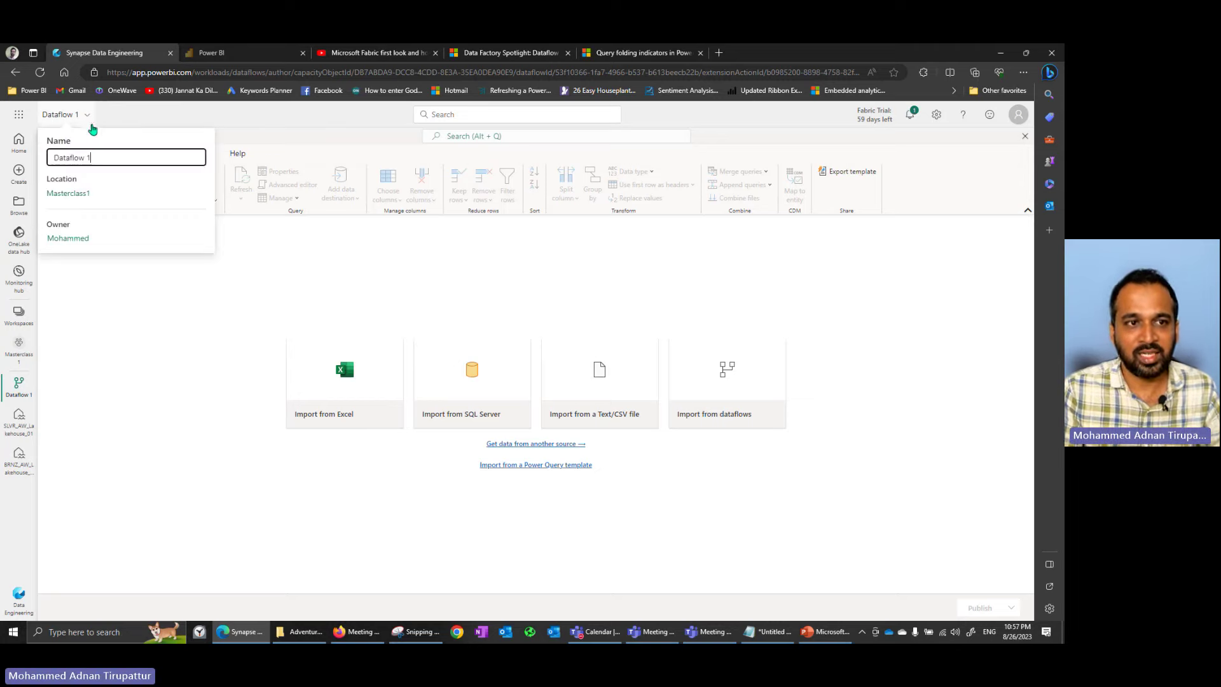
triple_click(105, 158)
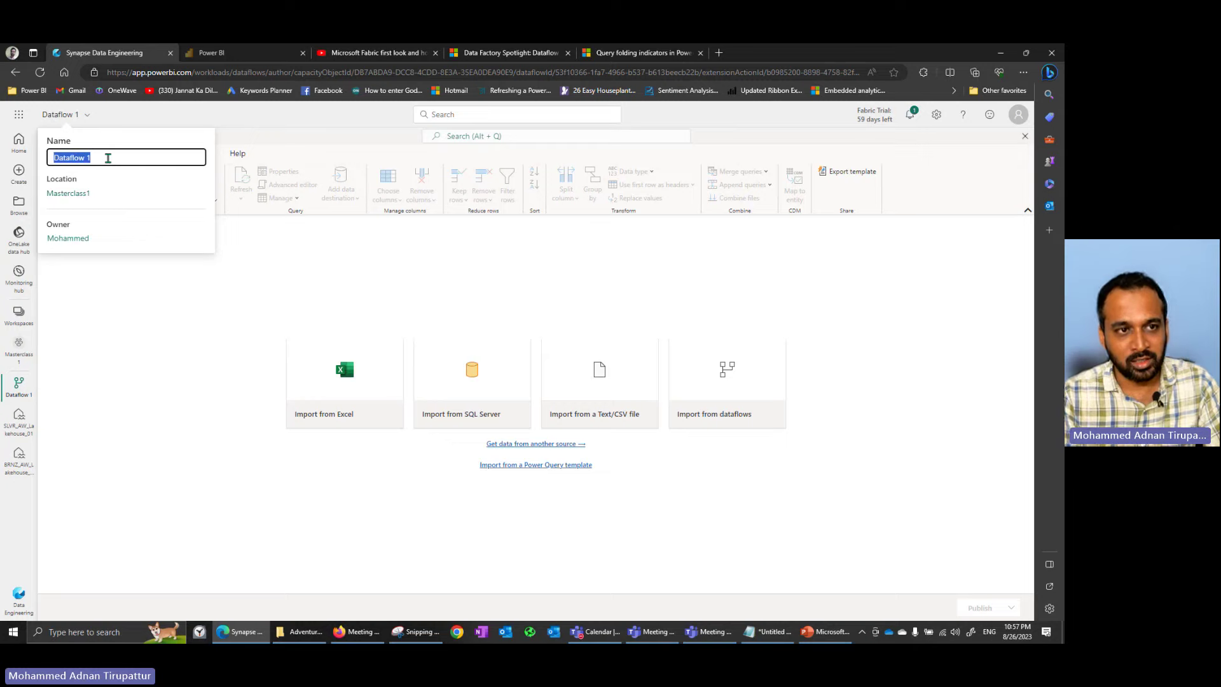
text(SLVR)
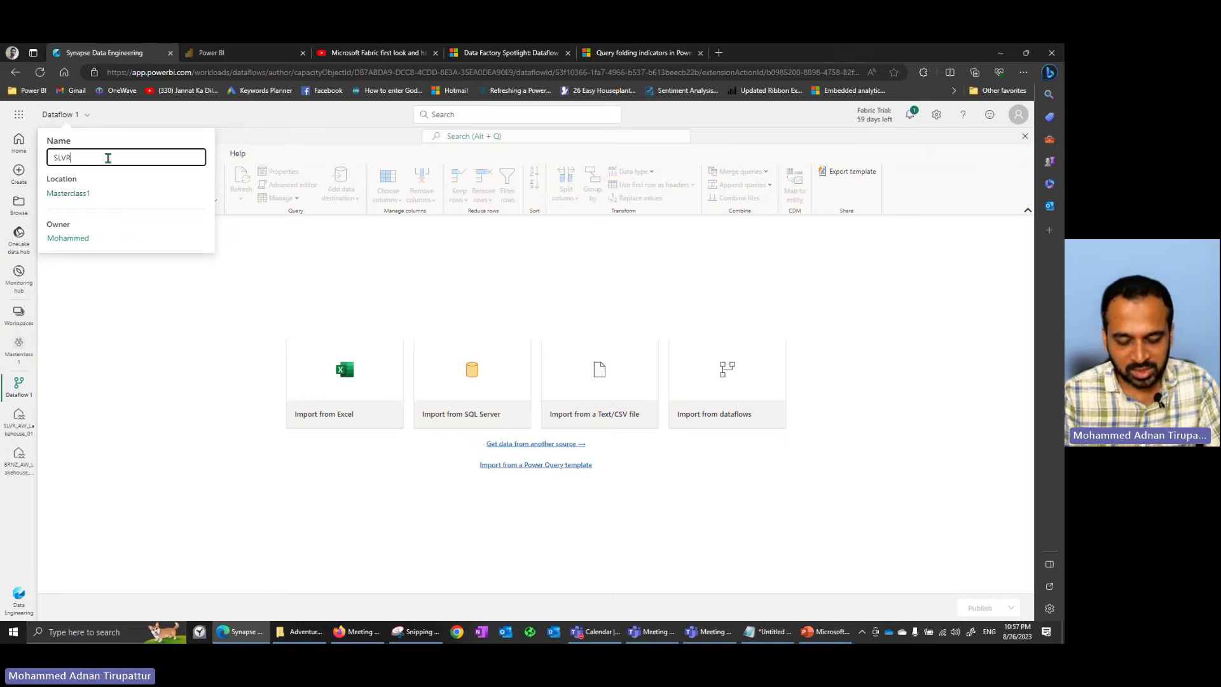
text(_)
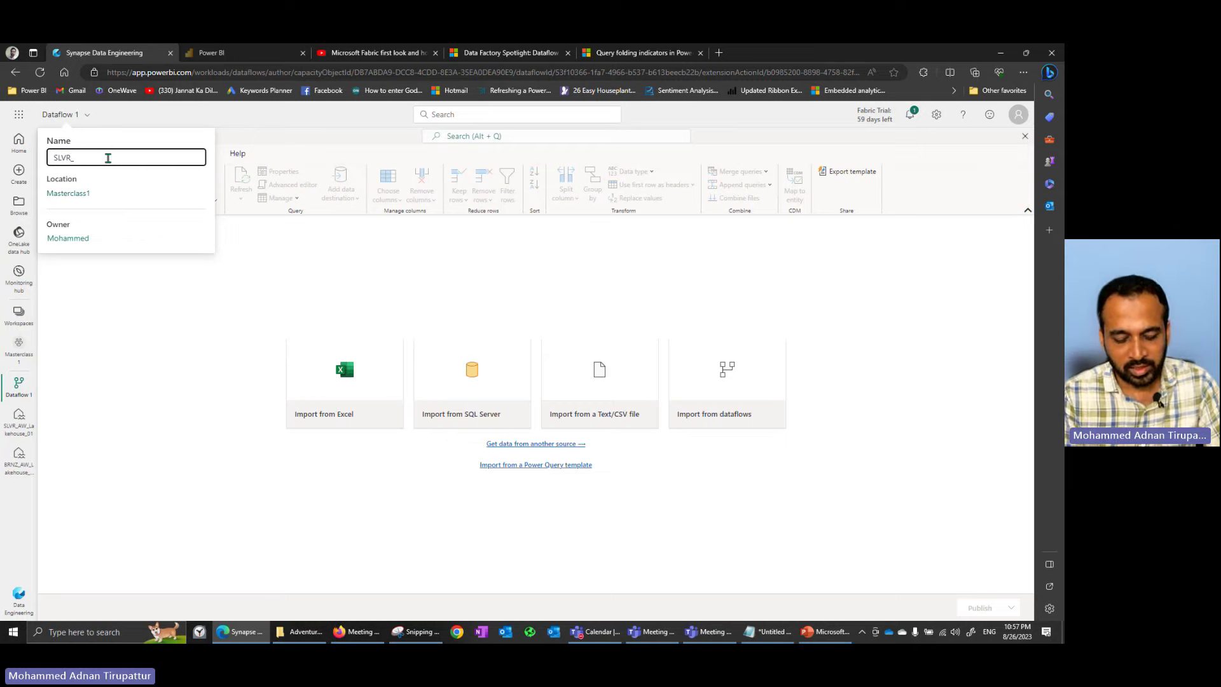
text(AW)
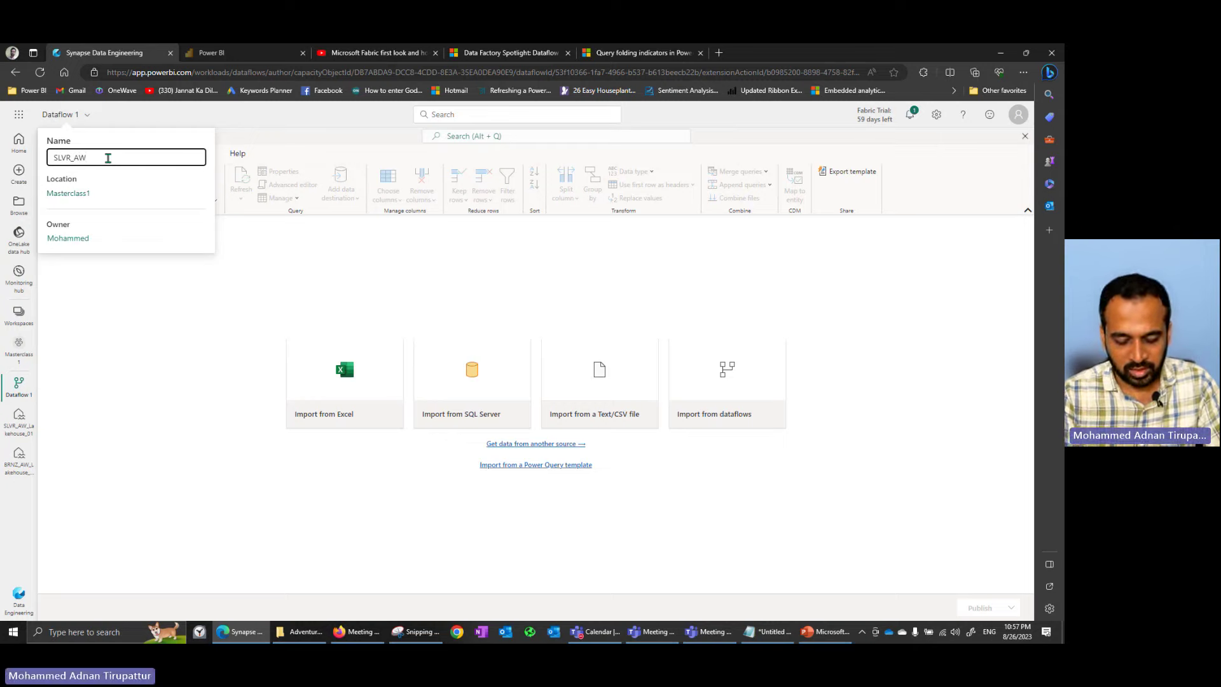
text(_Da)
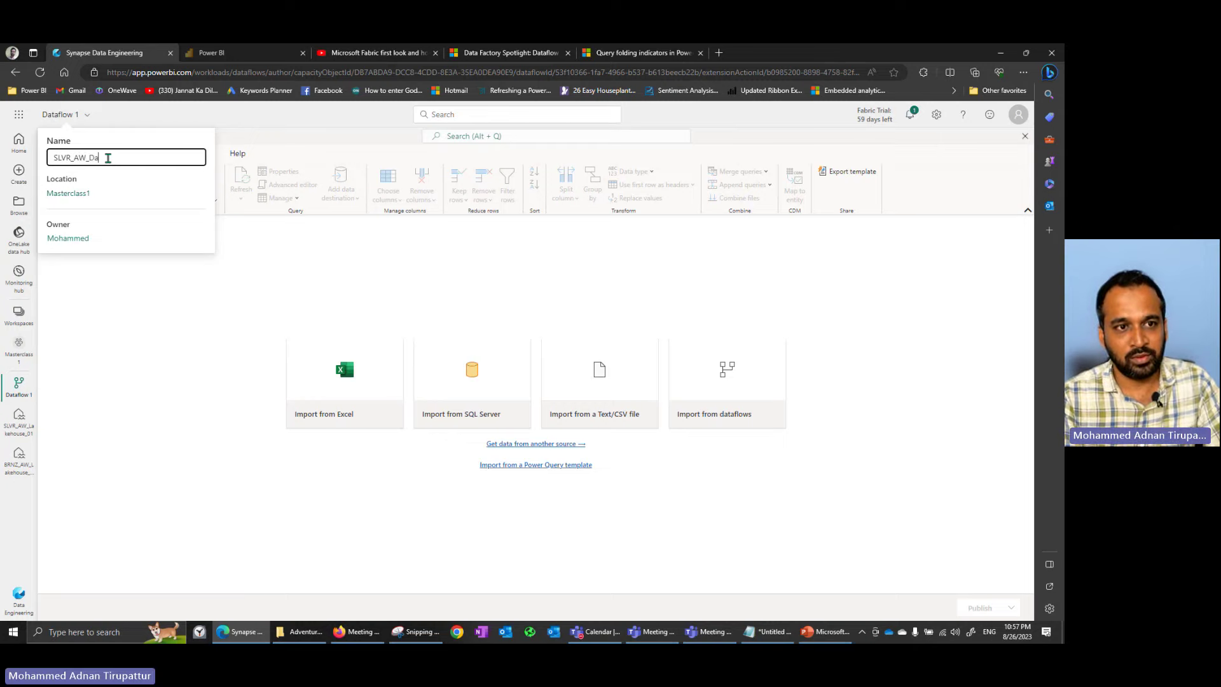
text(taflow_01)
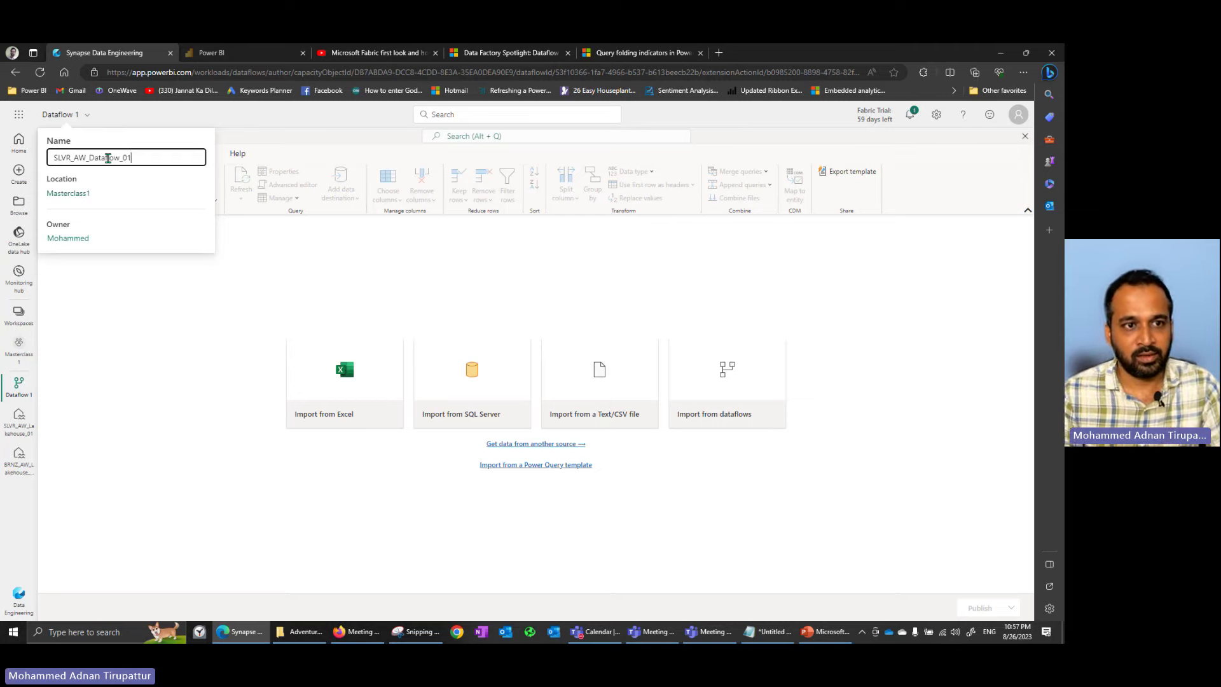
Confirm the dataflow name and open the OneLake data hub as the data source for a new query
key(Return)
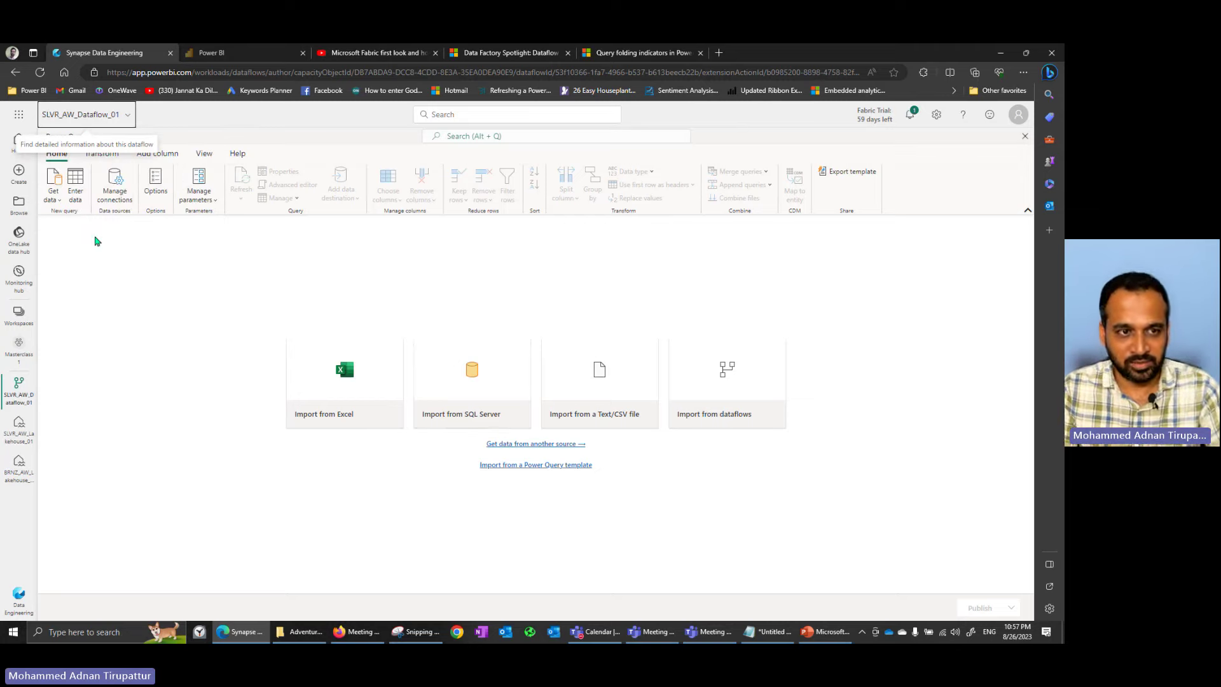
click(56, 202)
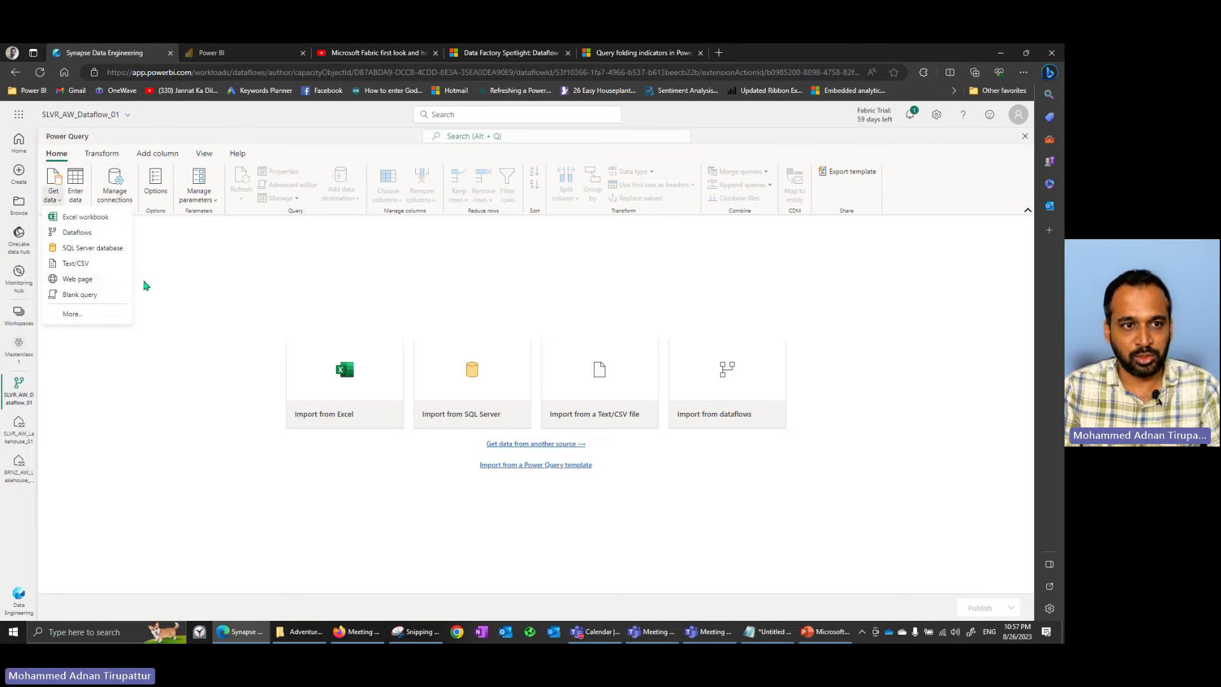
click(73, 314)
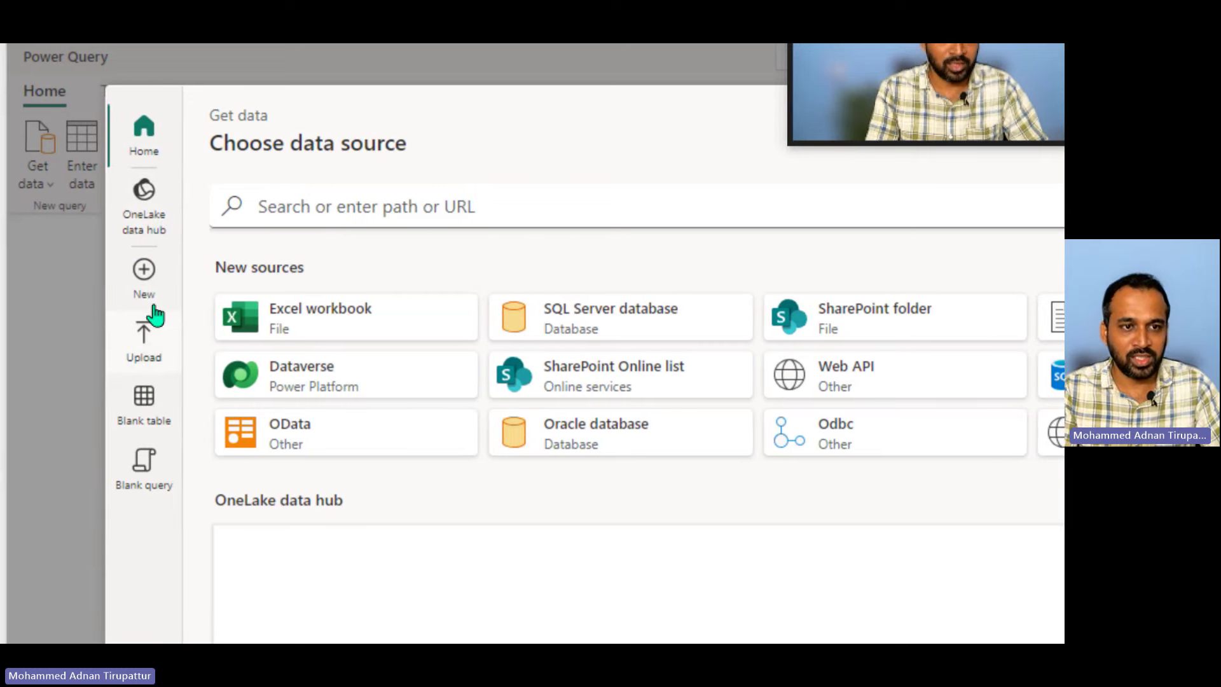
click(155, 220)
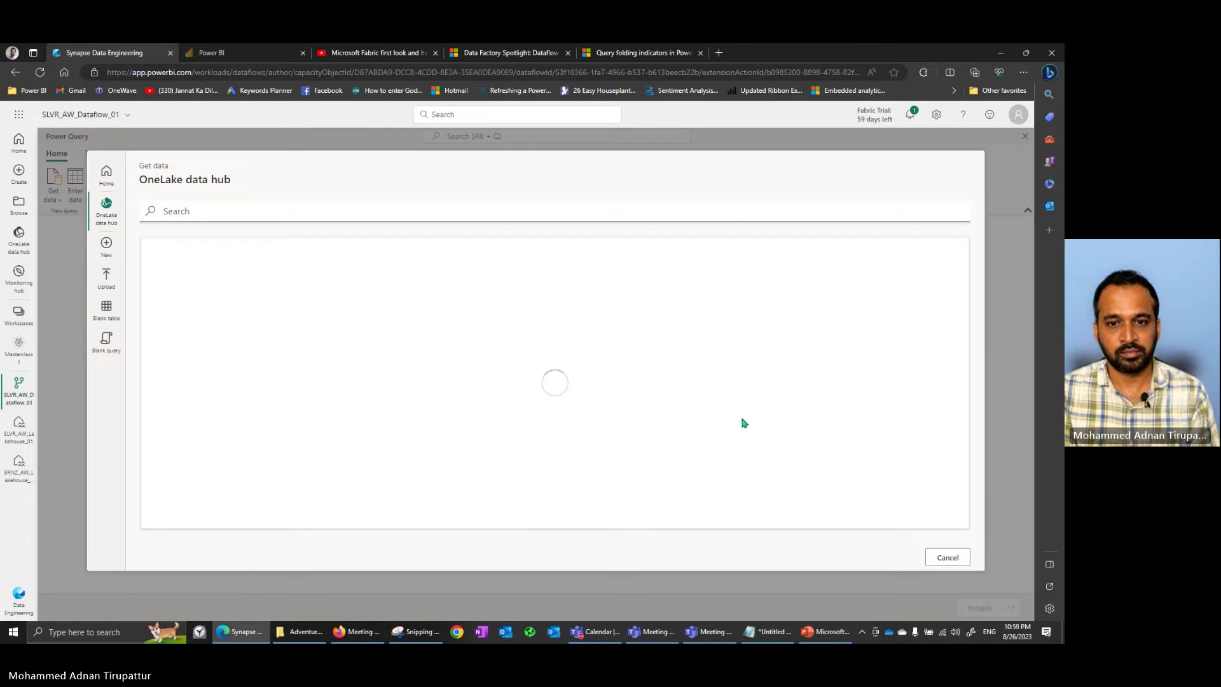
Look through the source pages for getting data, including Upload and Blank query, and return to the OneLake data hub
click(107, 175)
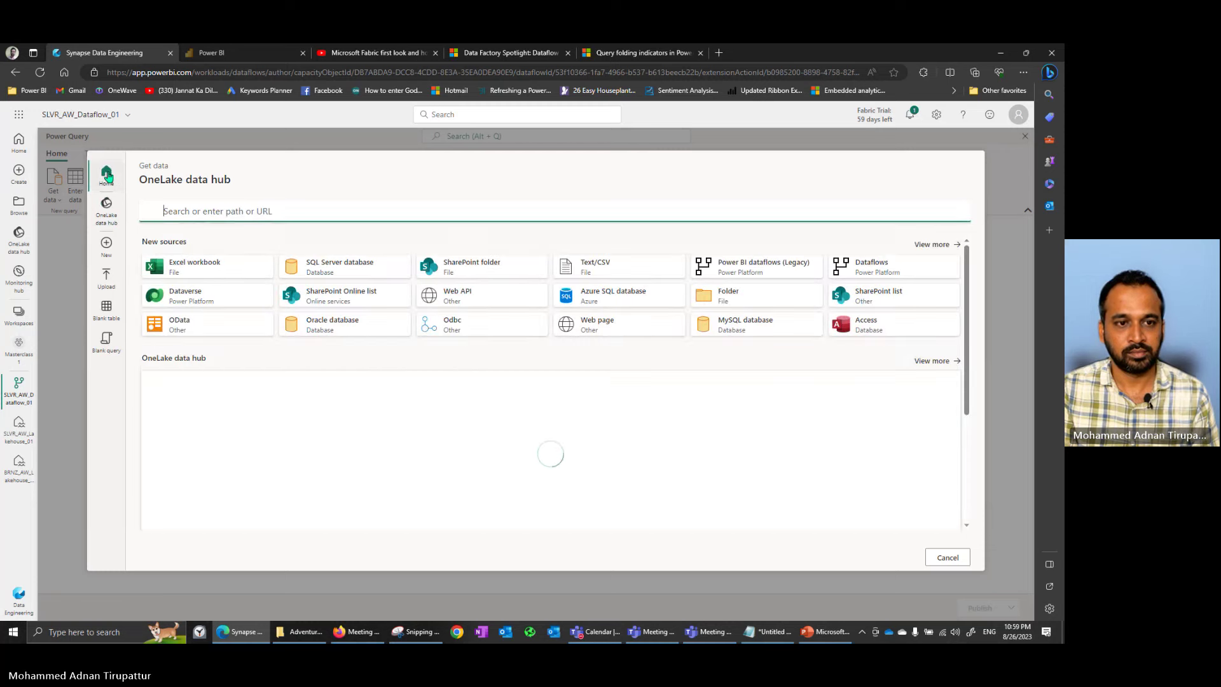
click(106, 216)
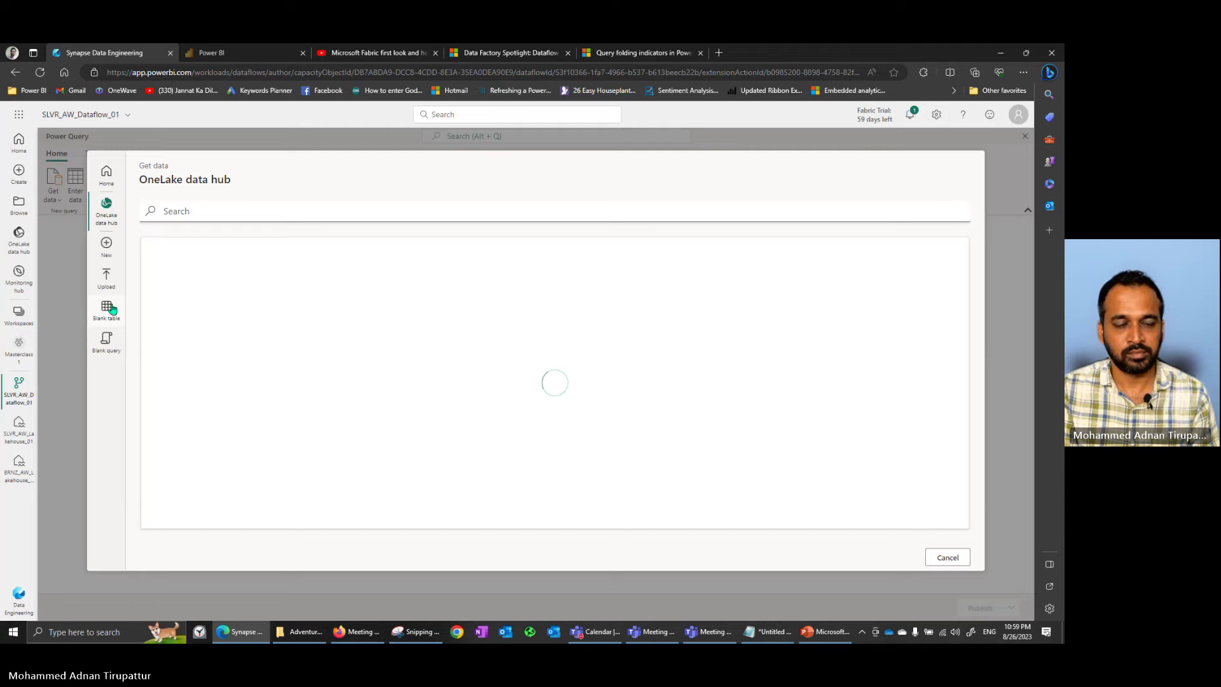
click(108, 309)
click(112, 286)
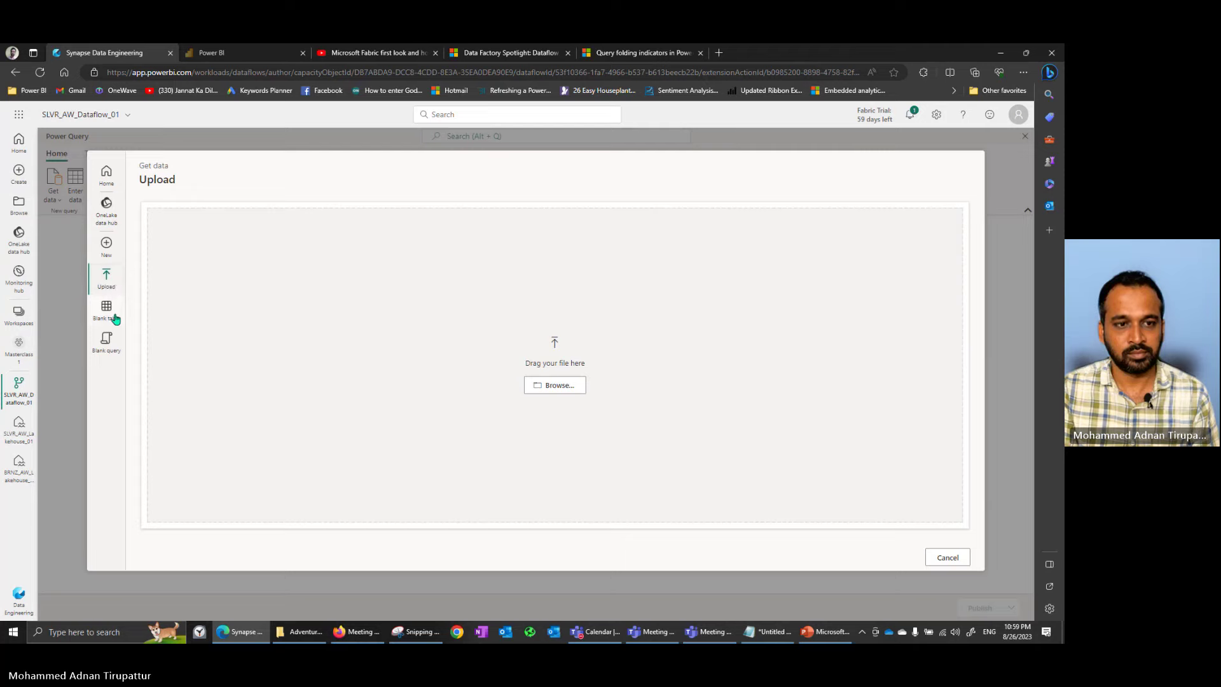
click(115, 345)
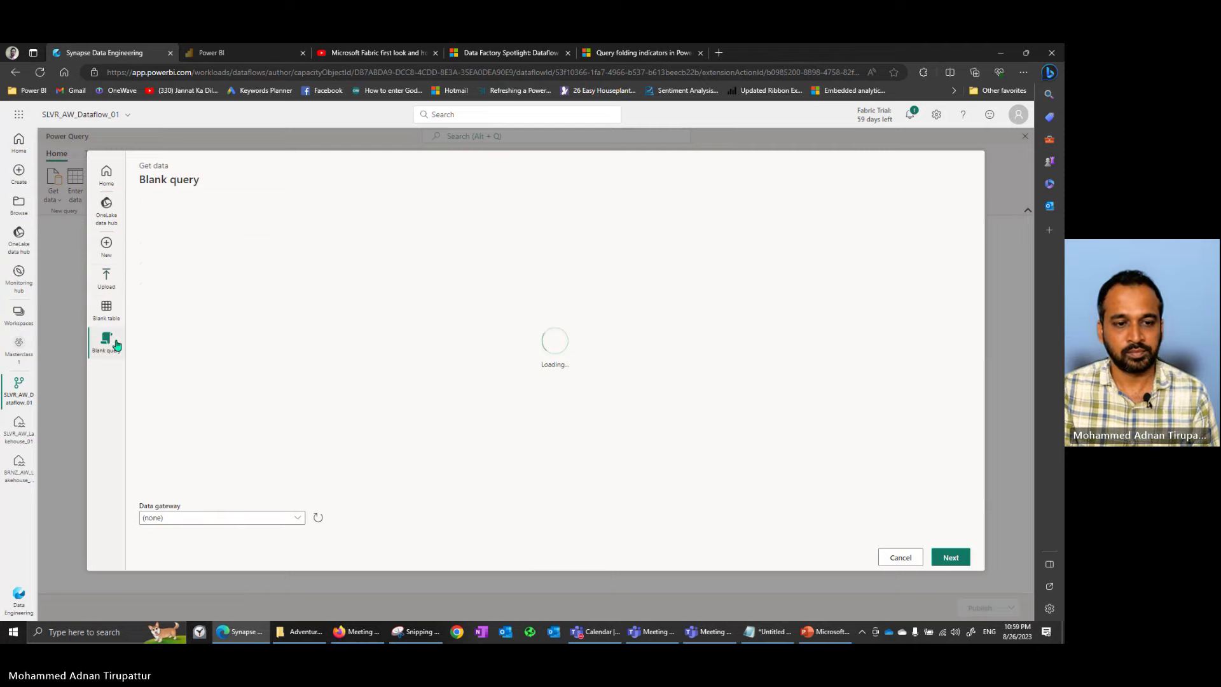
click(110, 283)
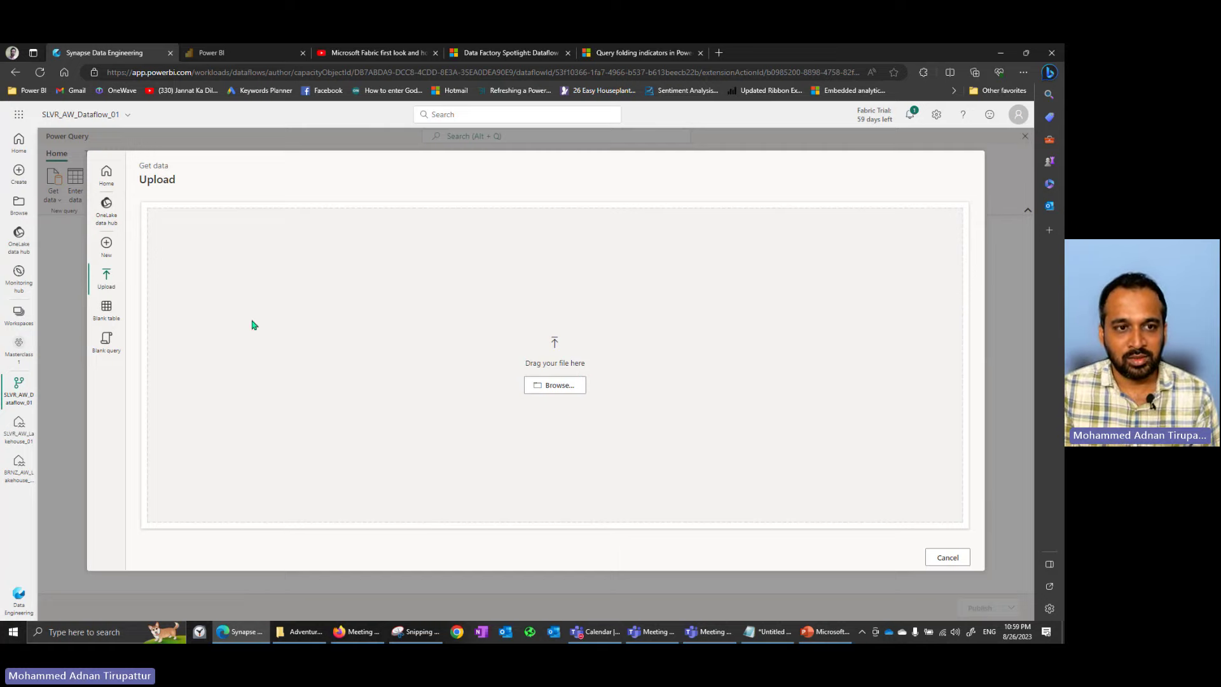
click(111, 210)
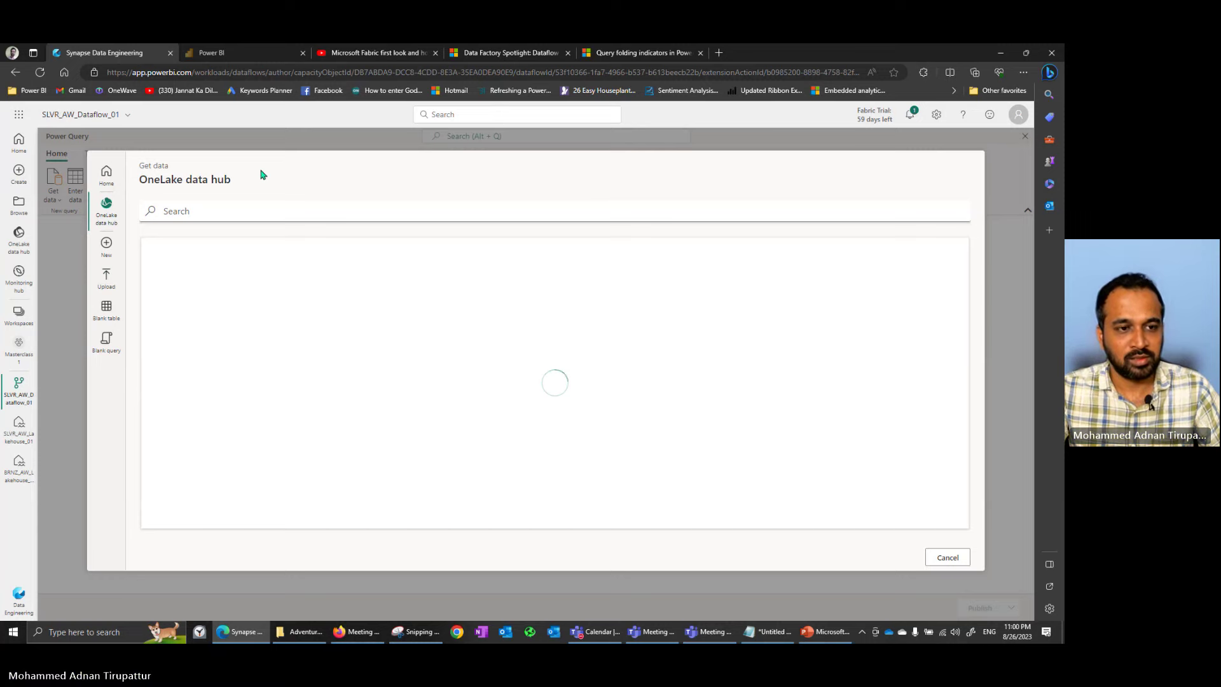
In the Power BI browser tab, reload the page and open the Masterclass1 workspace, checking back briefly on the dataflow's data hub
click(237, 51)
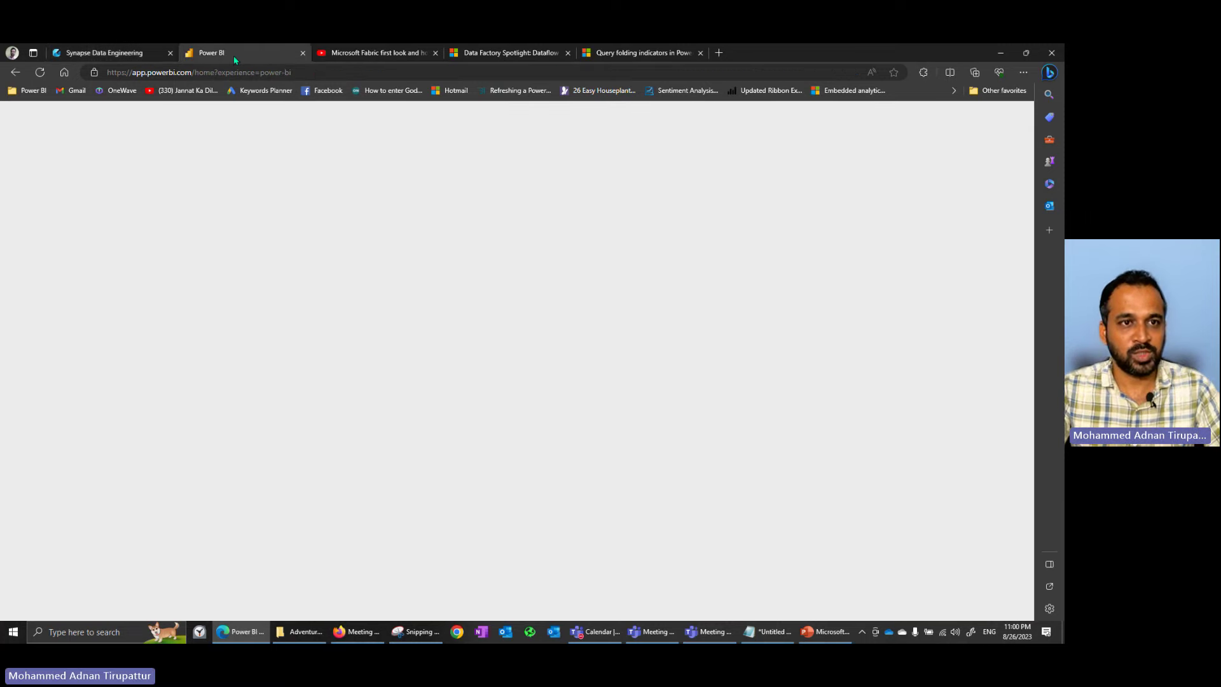
key(ctrl+l)
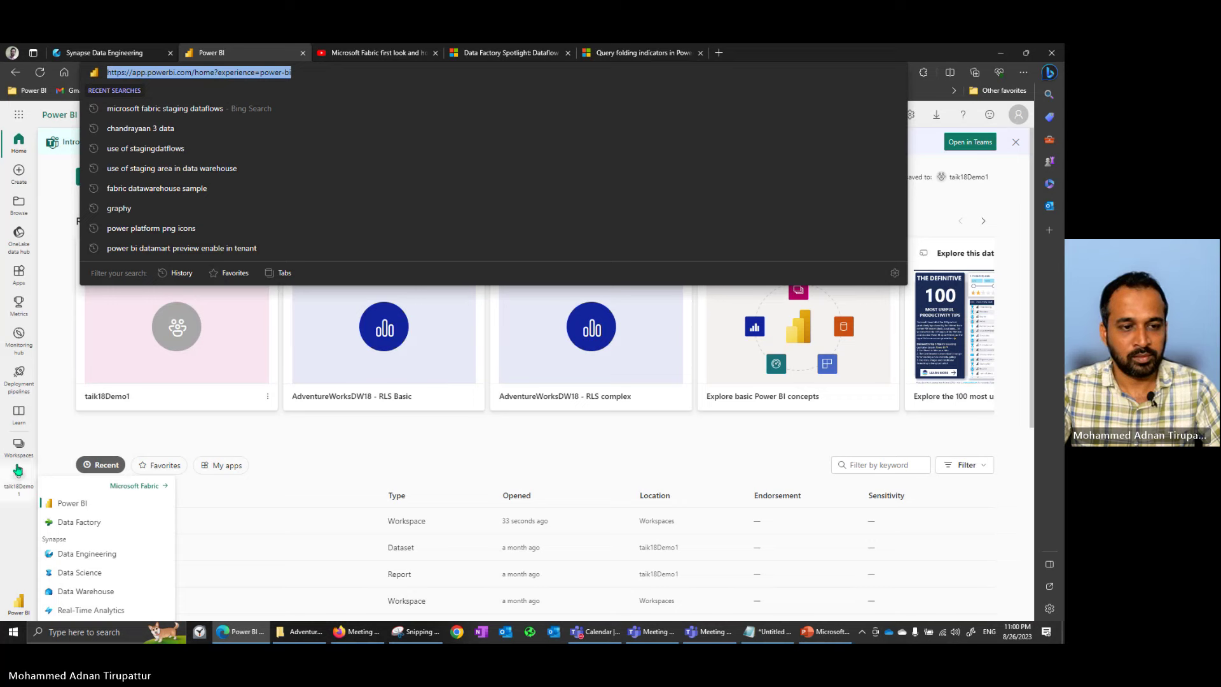
click(18, 445)
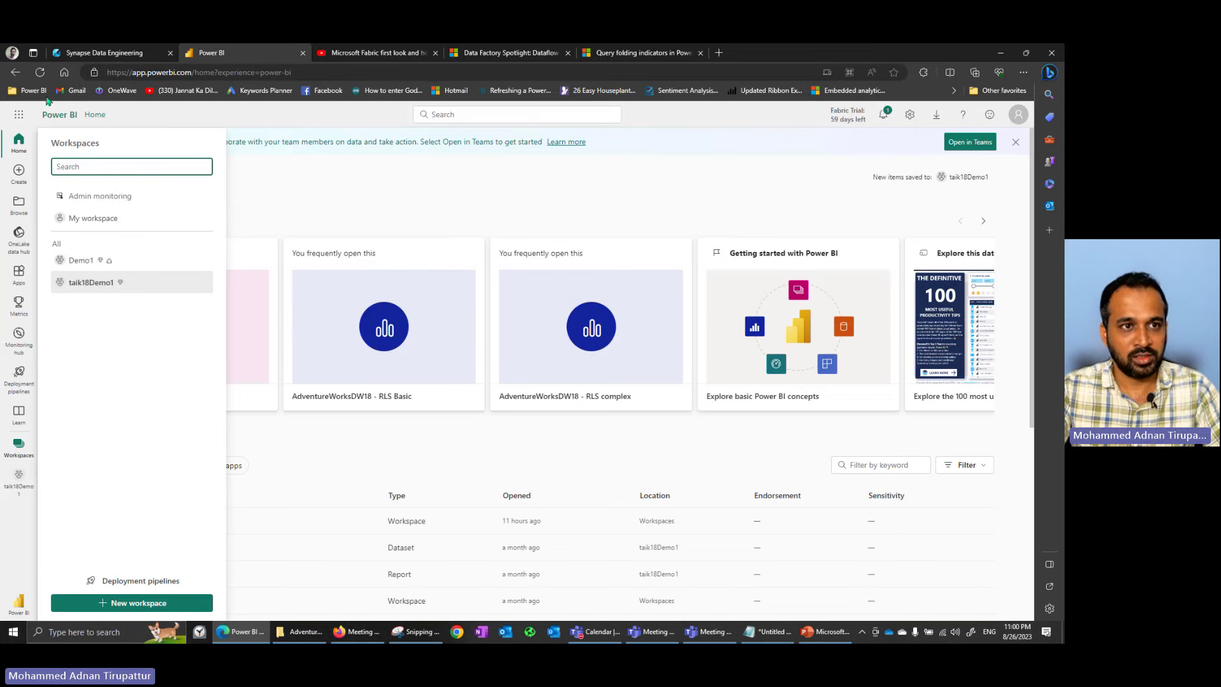
click(39, 72)
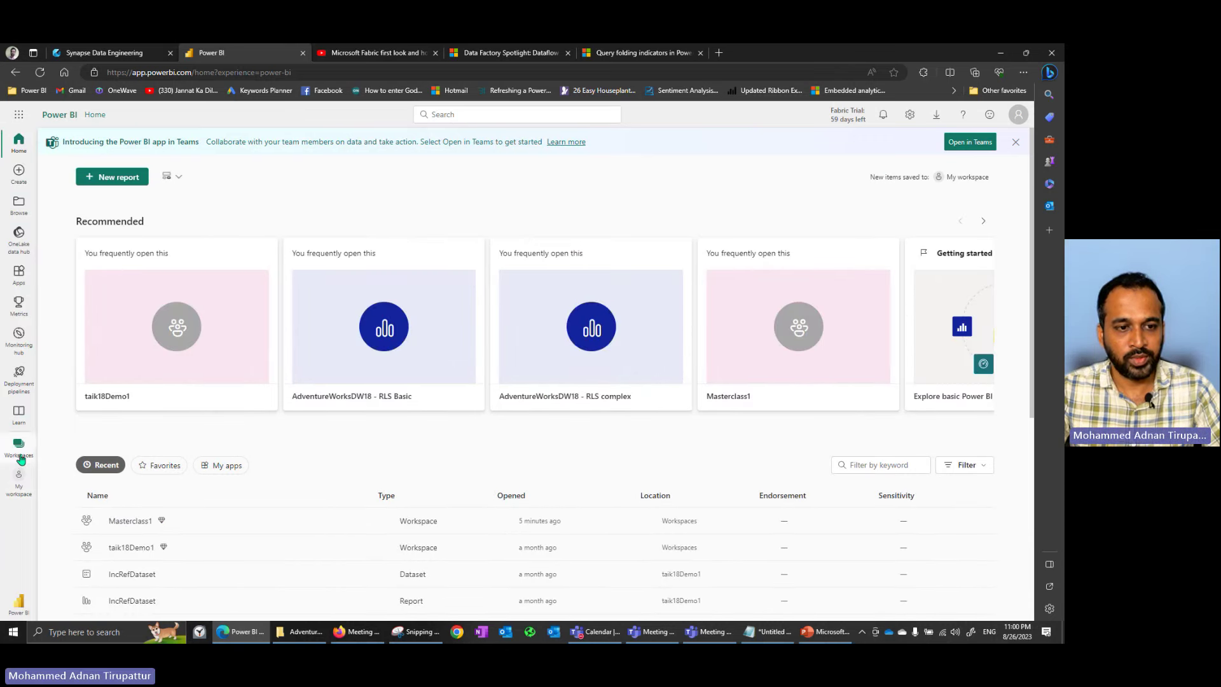
click(19, 445)
click(92, 282)
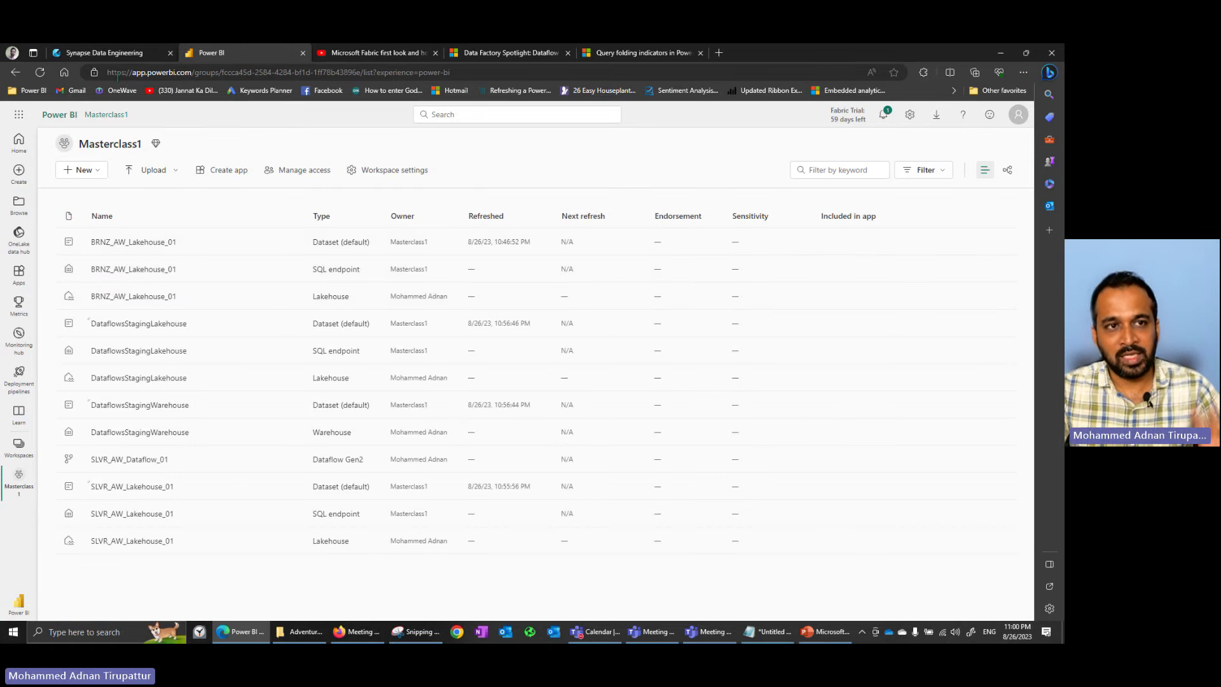
click(114, 55)
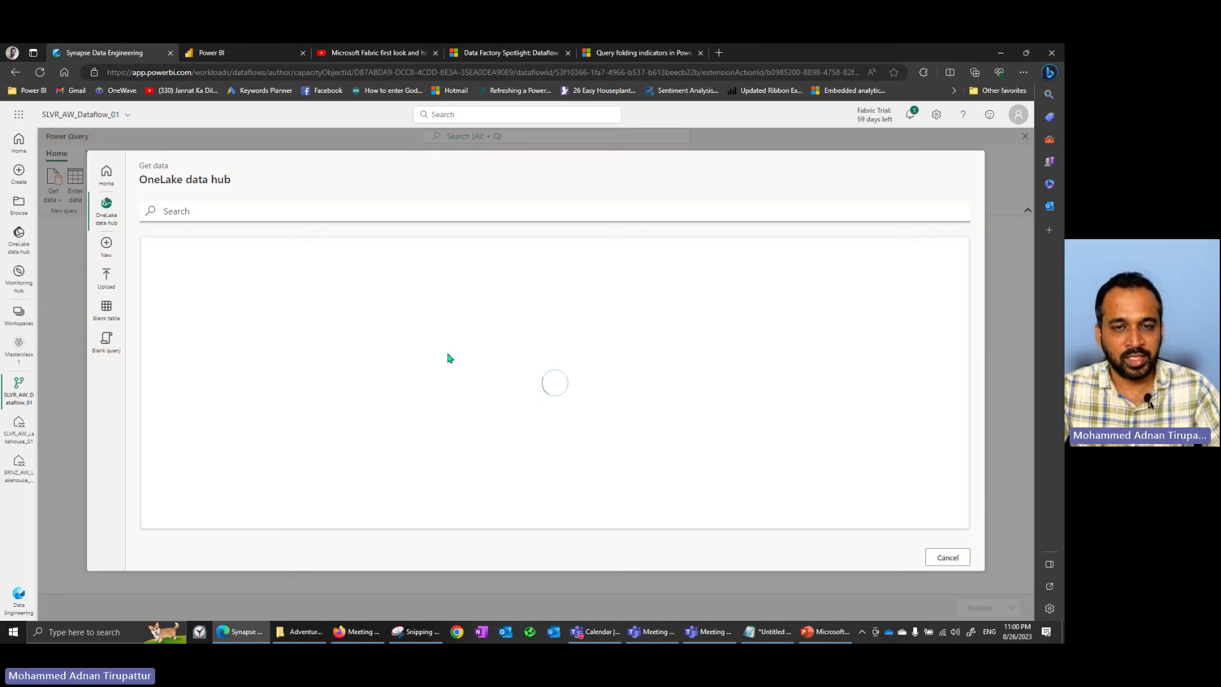
click(222, 55)
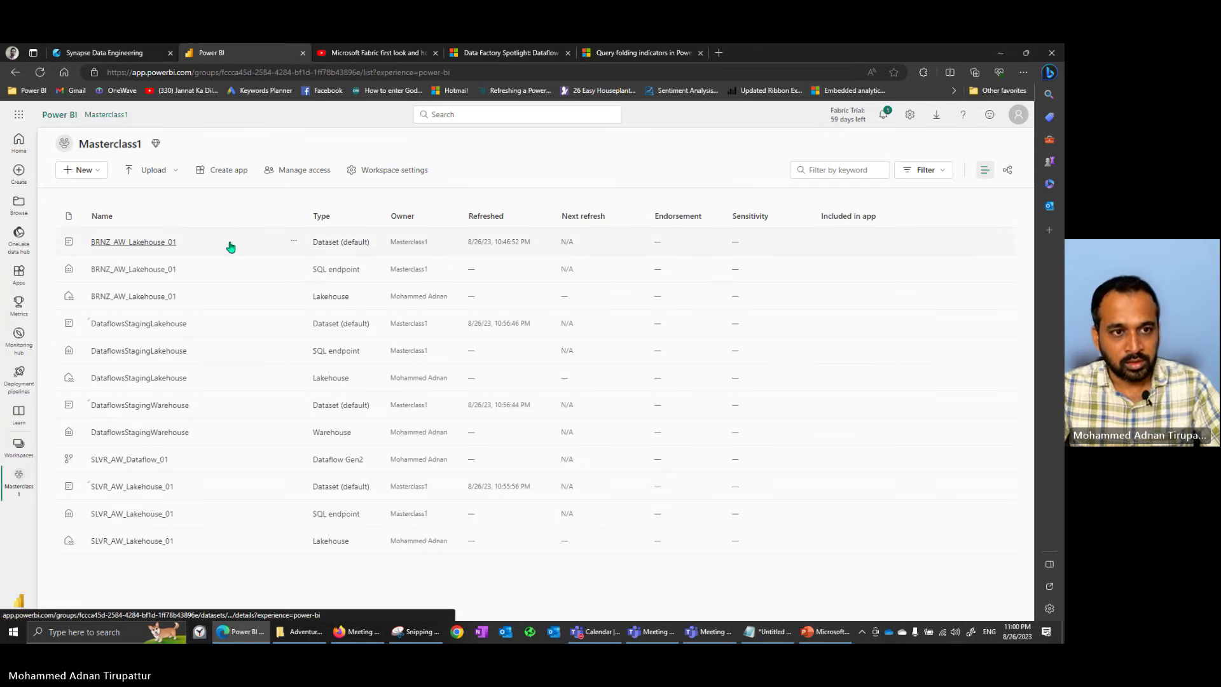
Capture the workspace item list with its Name, Type and Owner columns using Snipping Tool
click(401, 633)
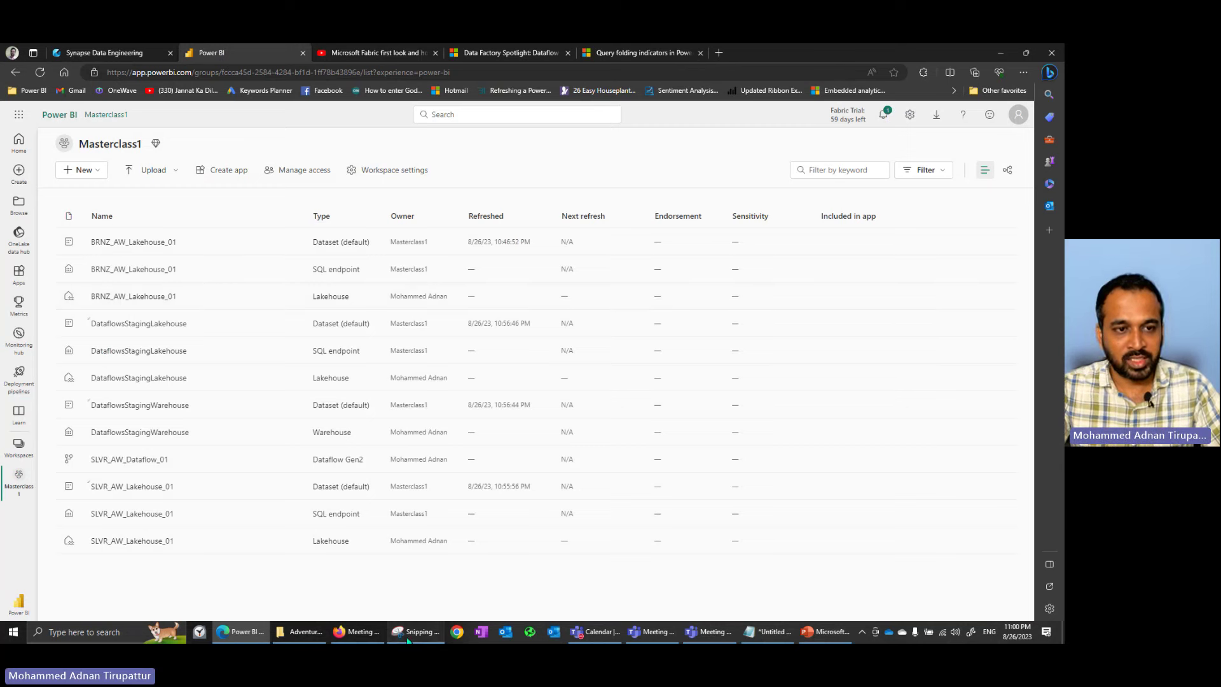
click(86, 238)
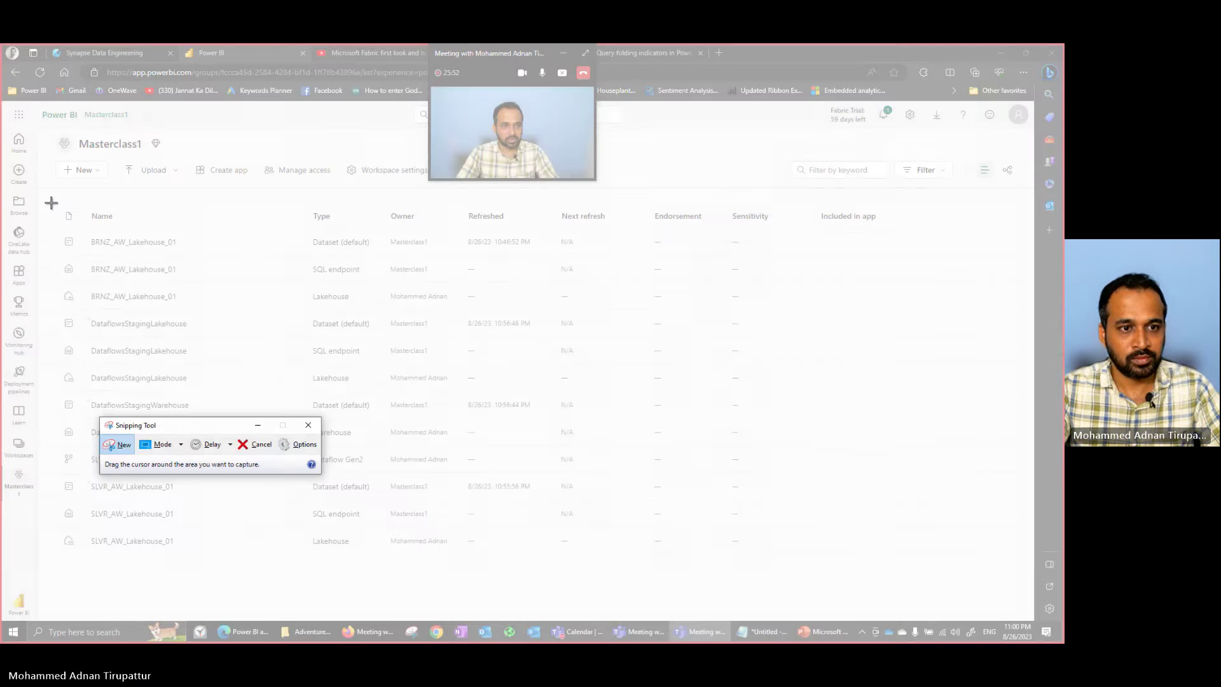
drag(52, 203, 463, 566)
Switch to the Microsoft Fabric presentation in PowerPoint, add a slide at the end of the deck and paste the captured item list onto it
key(alt+Tab)
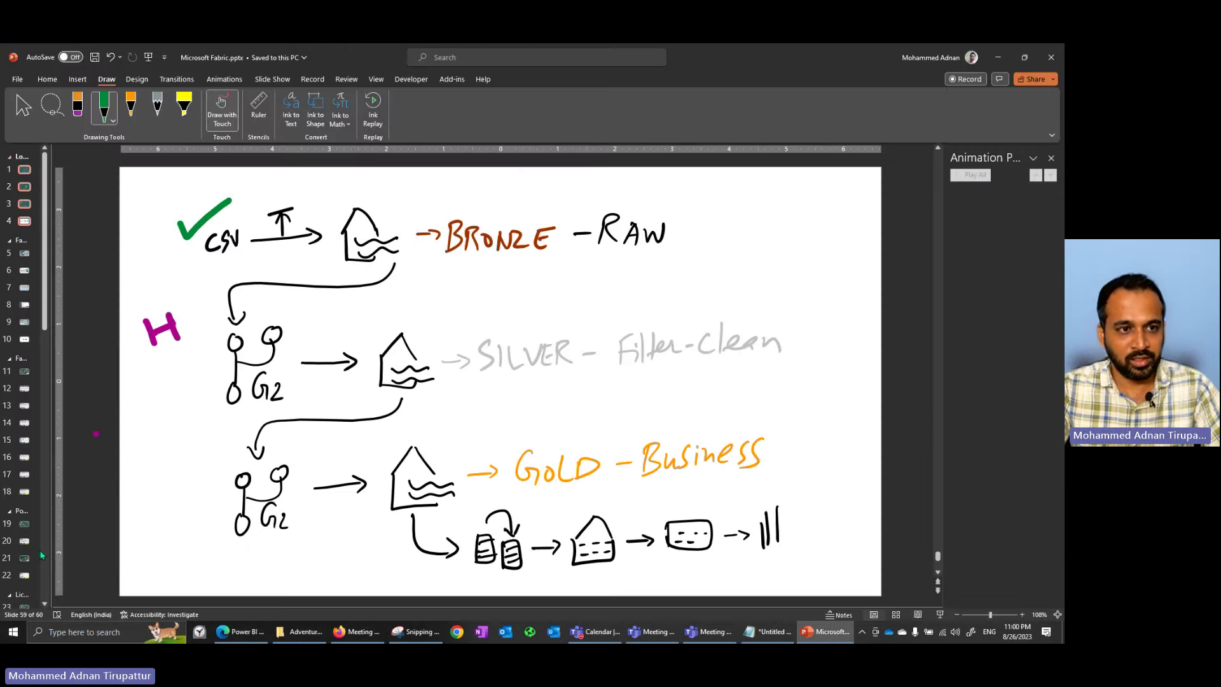
click(10, 224)
key(ctrl+v)
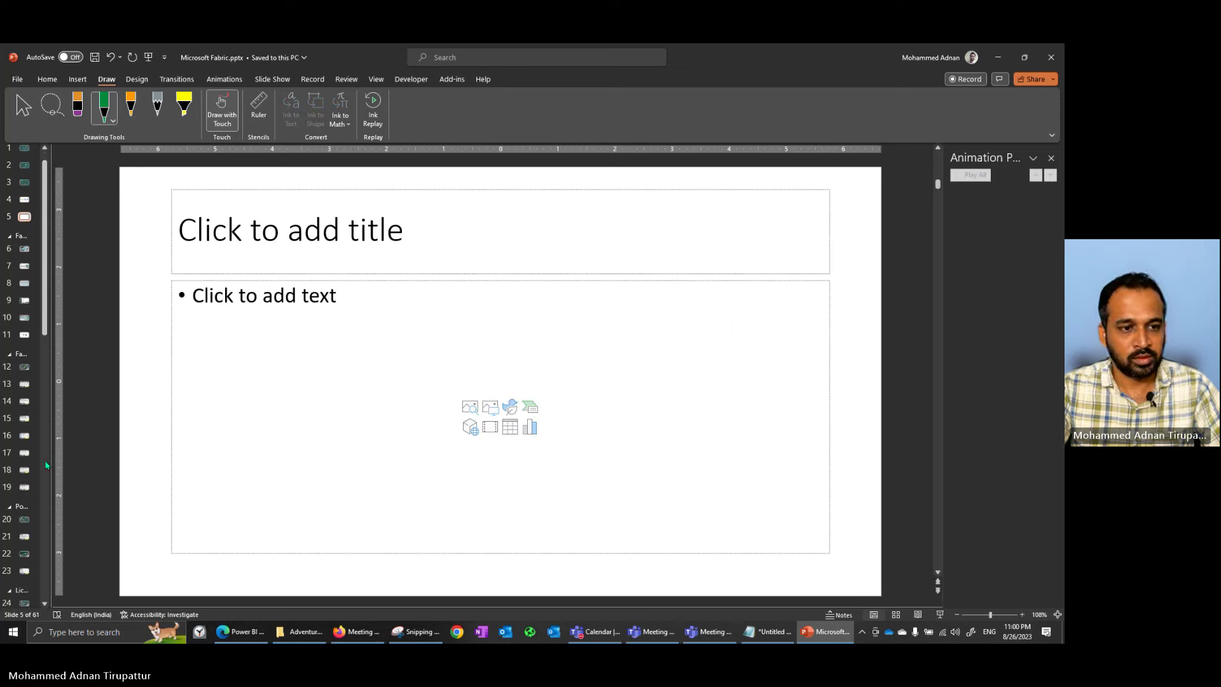
scroll(46, 464, down, 10)
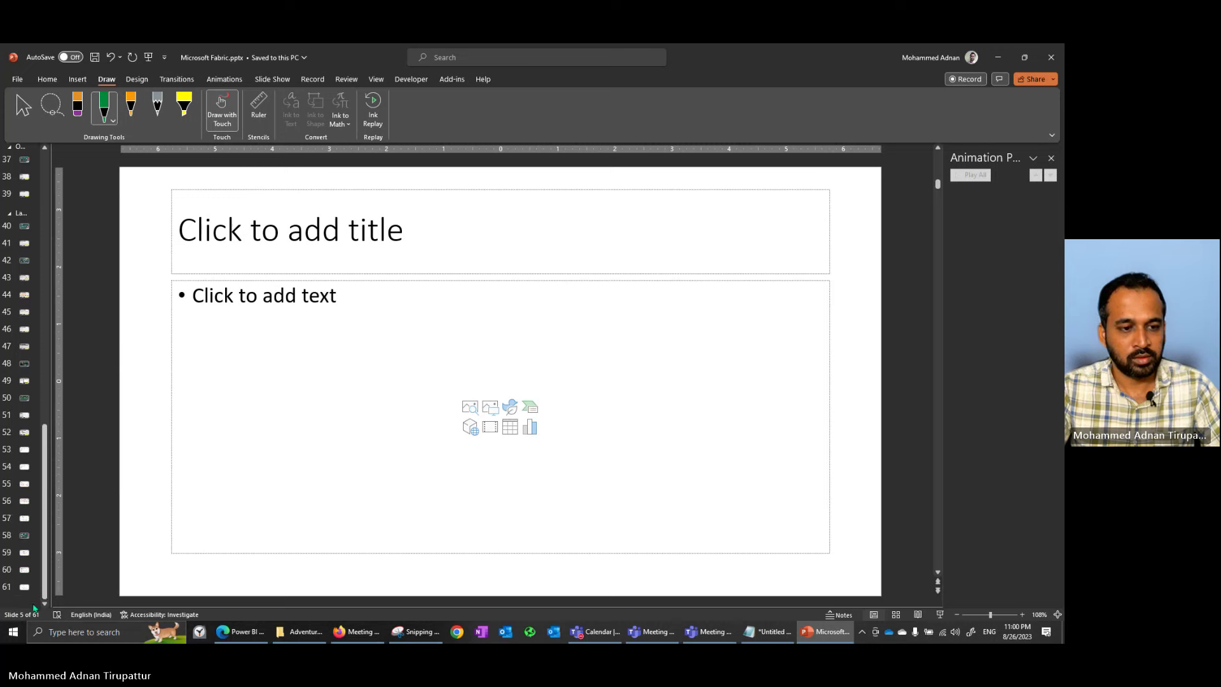
click(25, 586)
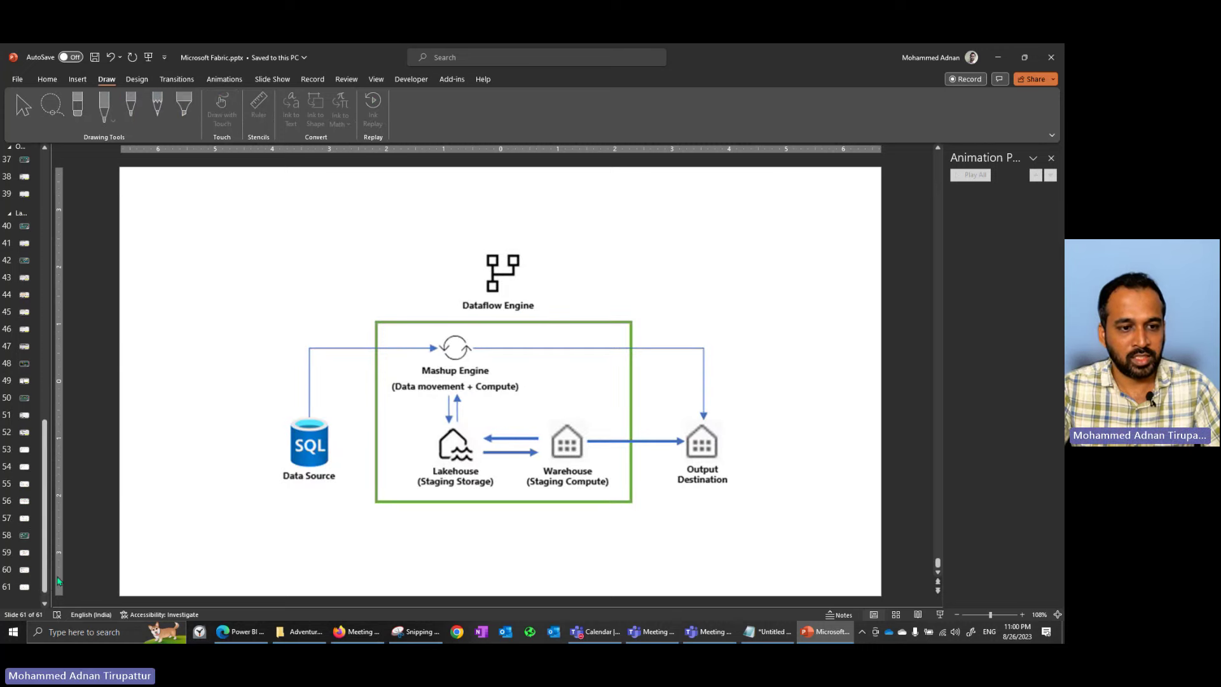
key(Return)
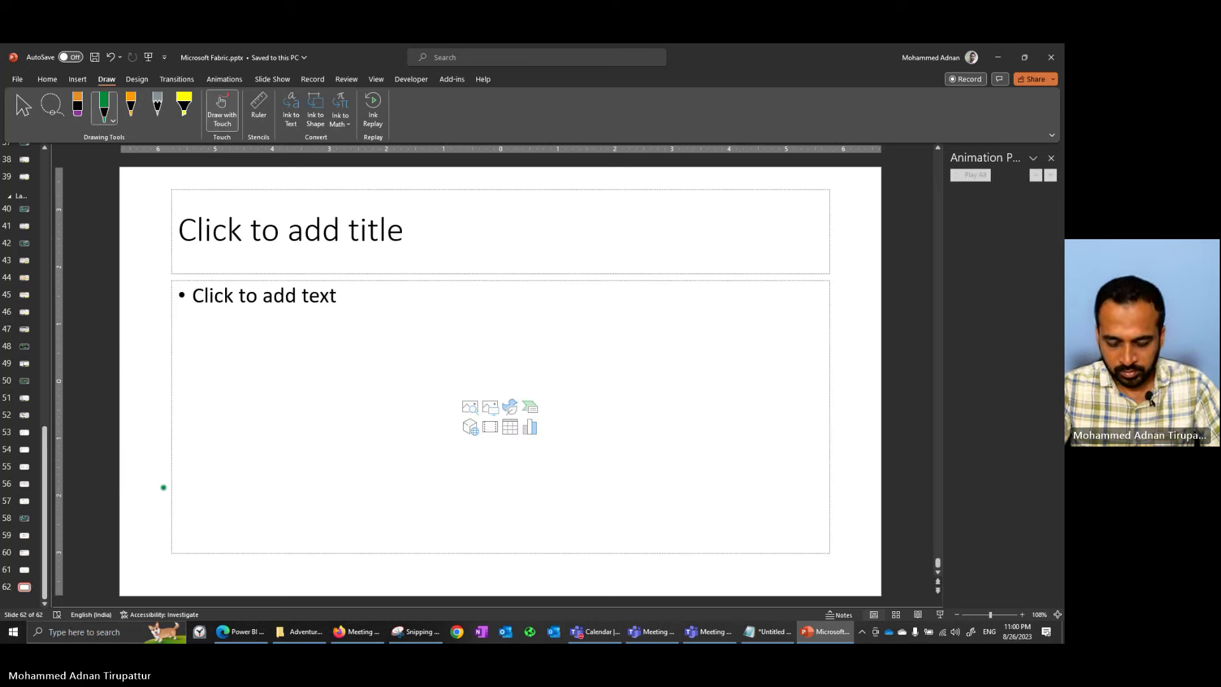
key(ctrl+v)
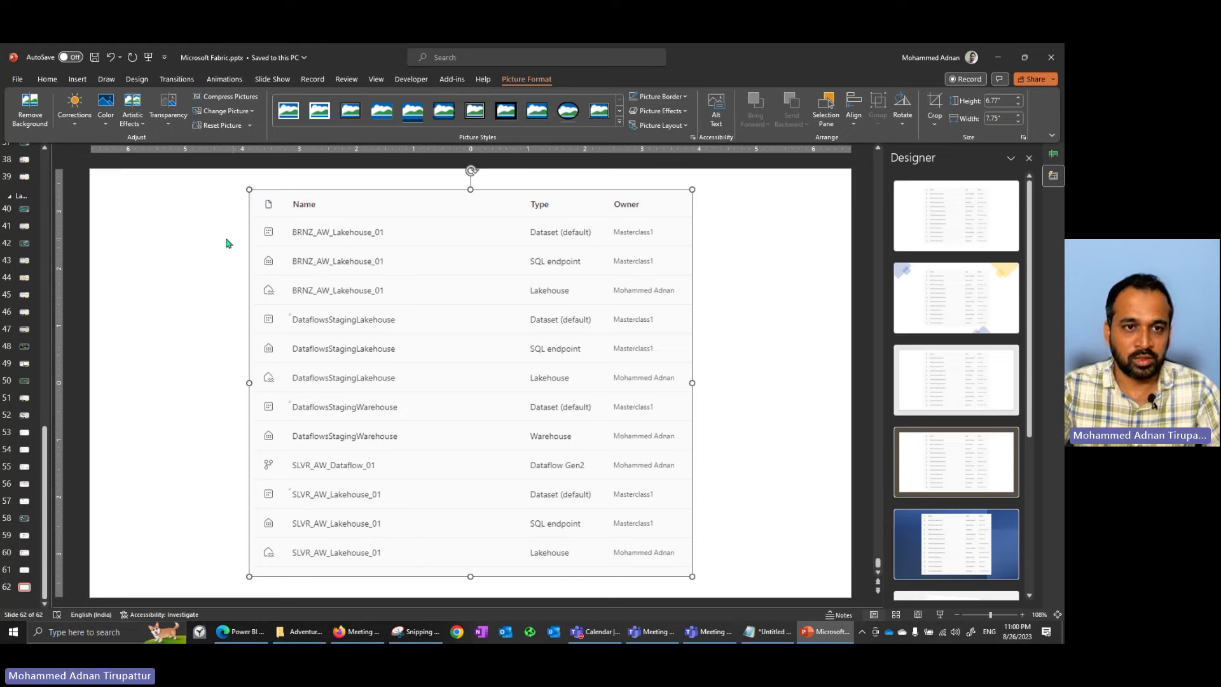
Draw a green line beside the BRNZ_AW_Lakehouse_01 lakehouse row and orange lines beside its SQL endpoint and default dataset rows
click(106, 79)
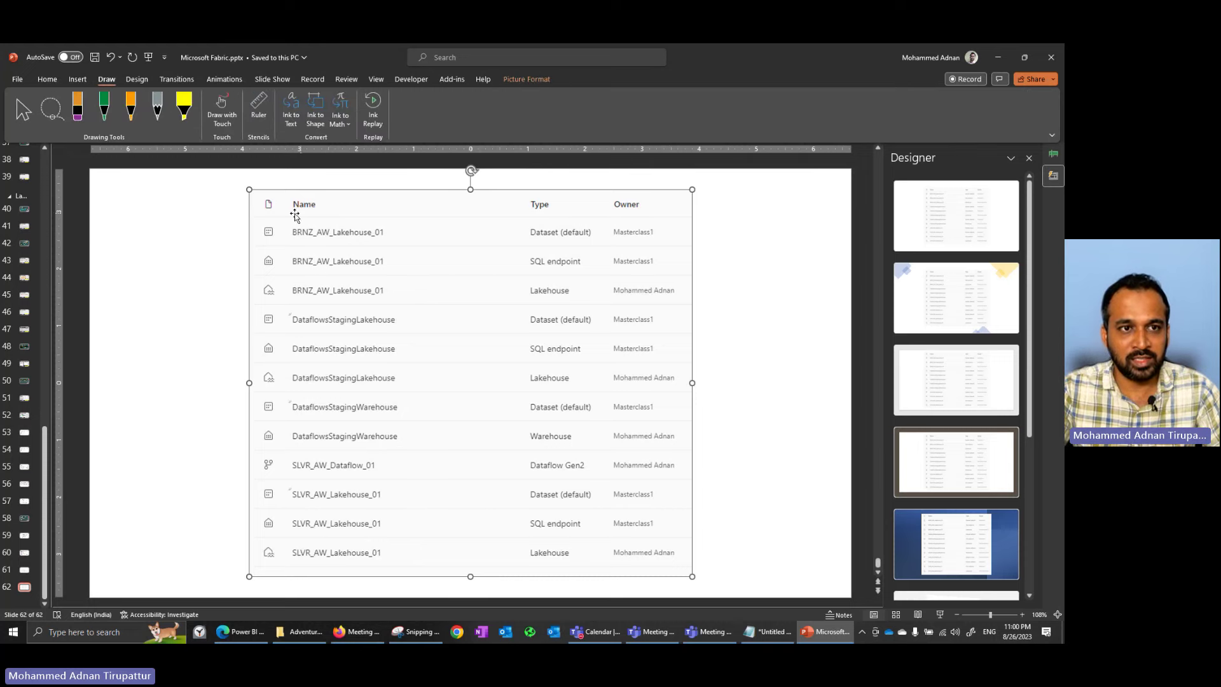
click(103, 106)
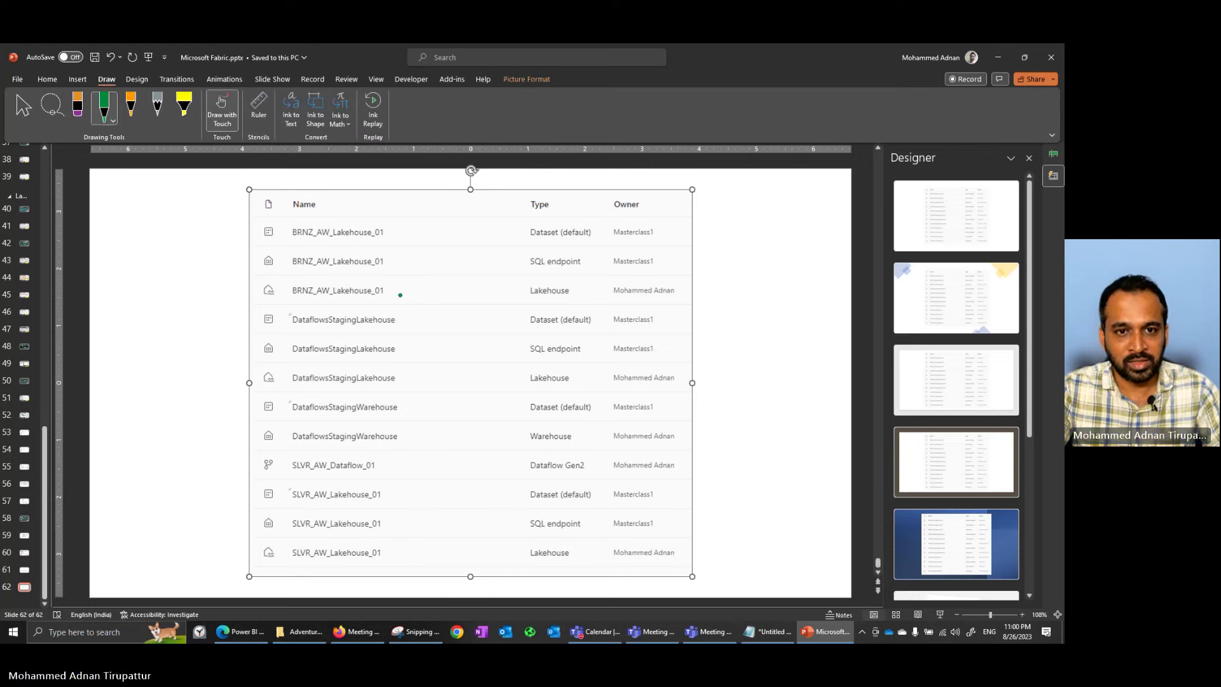
drag(394, 292, 493, 292)
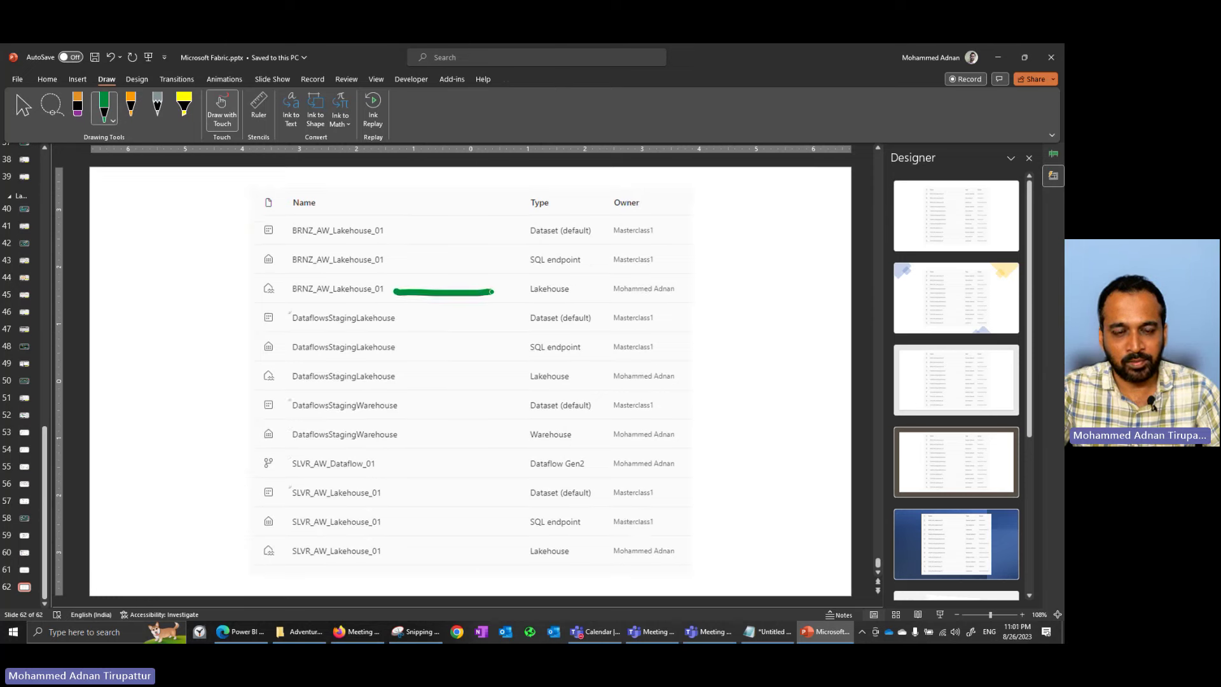
click(131, 108)
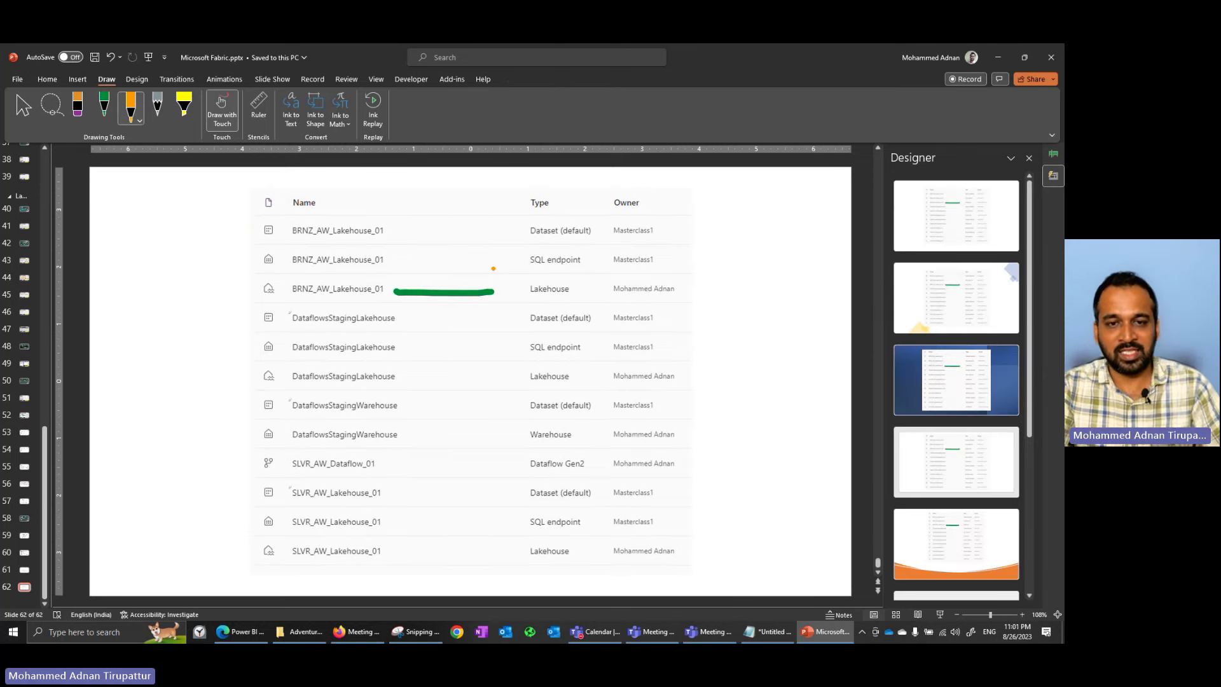
drag(392, 259, 465, 260)
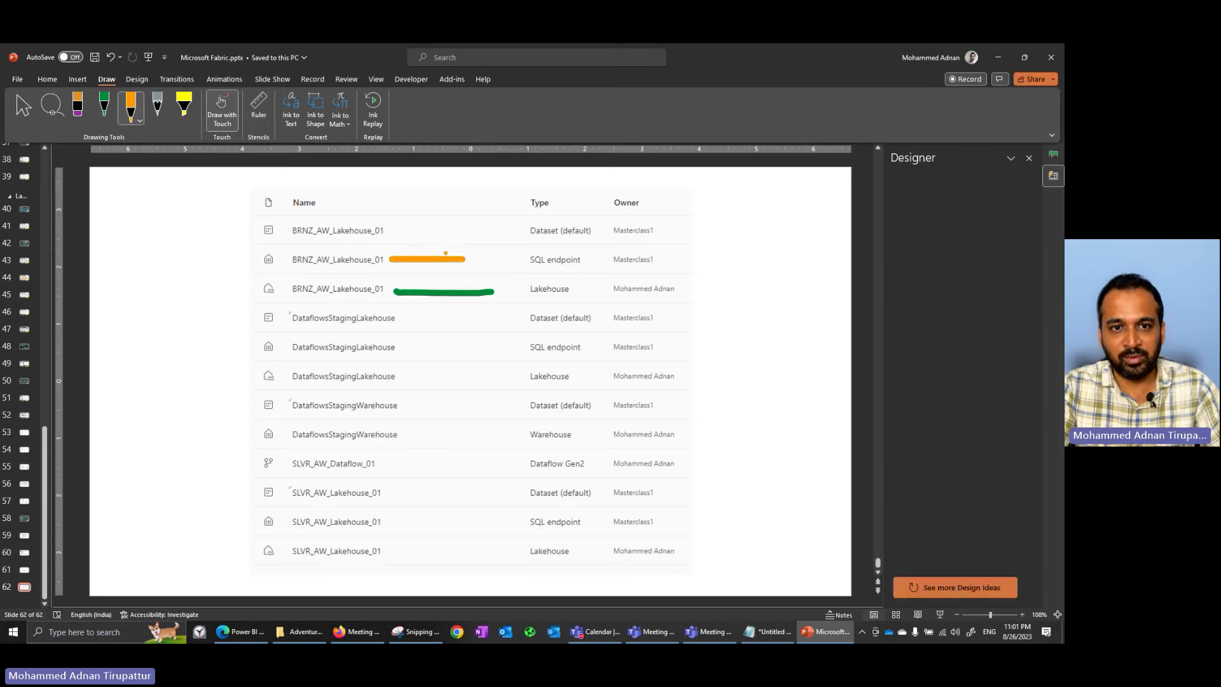
drag(391, 231, 473, 230)
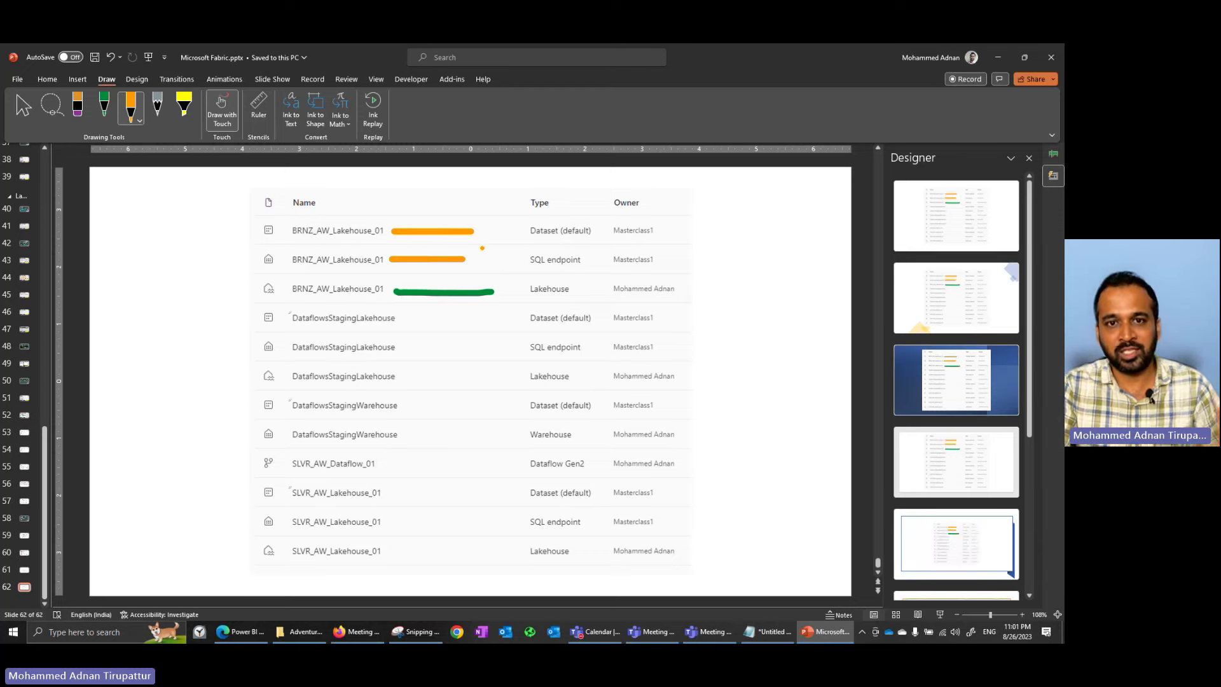
Close the design suggestions and mark SLVR_AW_Lakehouse_01's lakehouse row in green and its SQL endpoint and dataset rows in orange, underlining Dataset (default)
click(1029, 158)
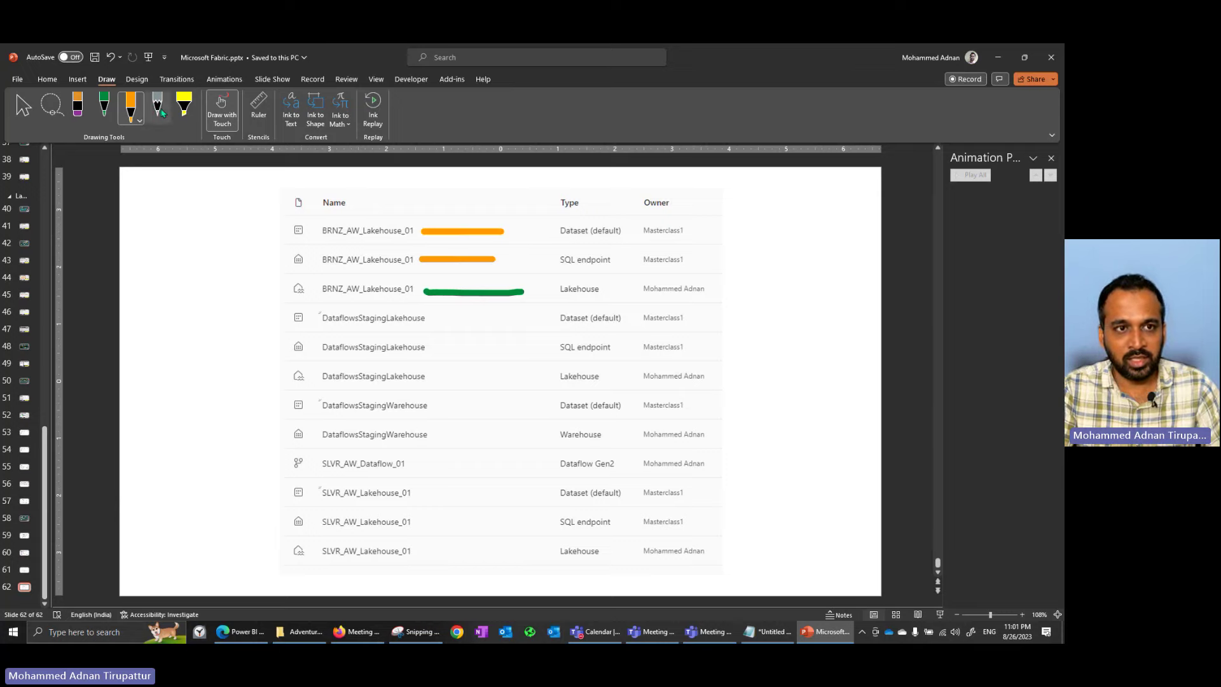
click(104, 108)
drag(427, 548, 542, 557)
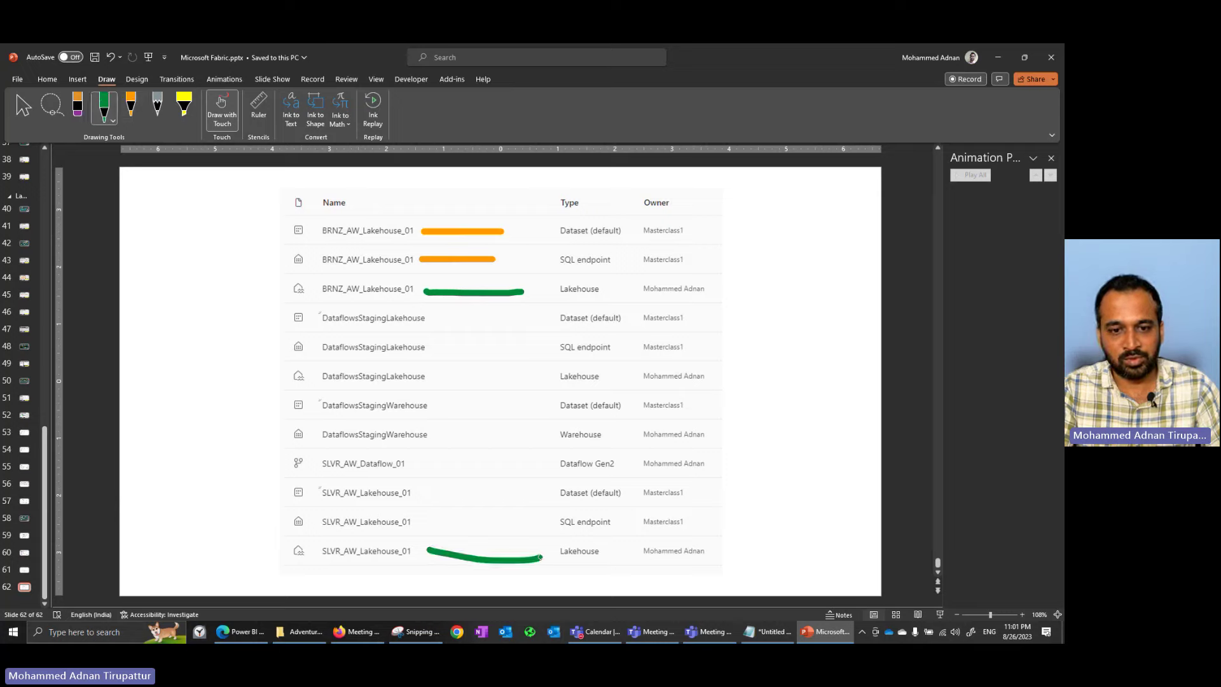
click(131, 104)
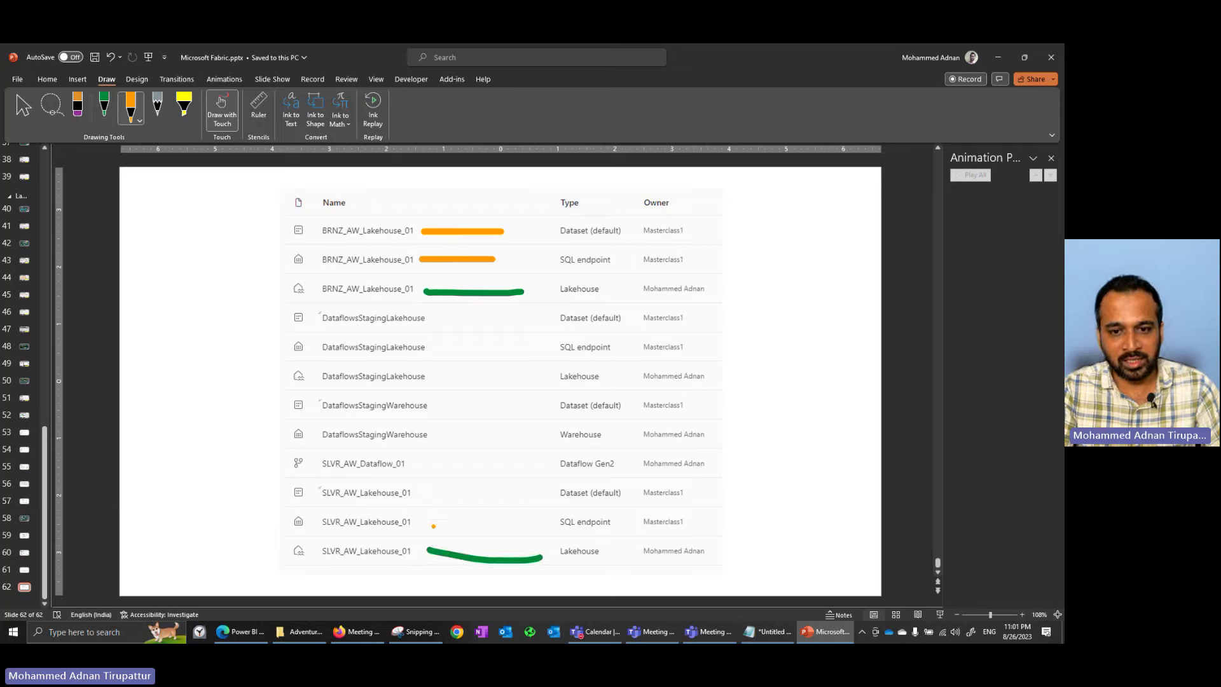
drag(430, 523, 524, 524)
drag(430, 496, 621, 500)
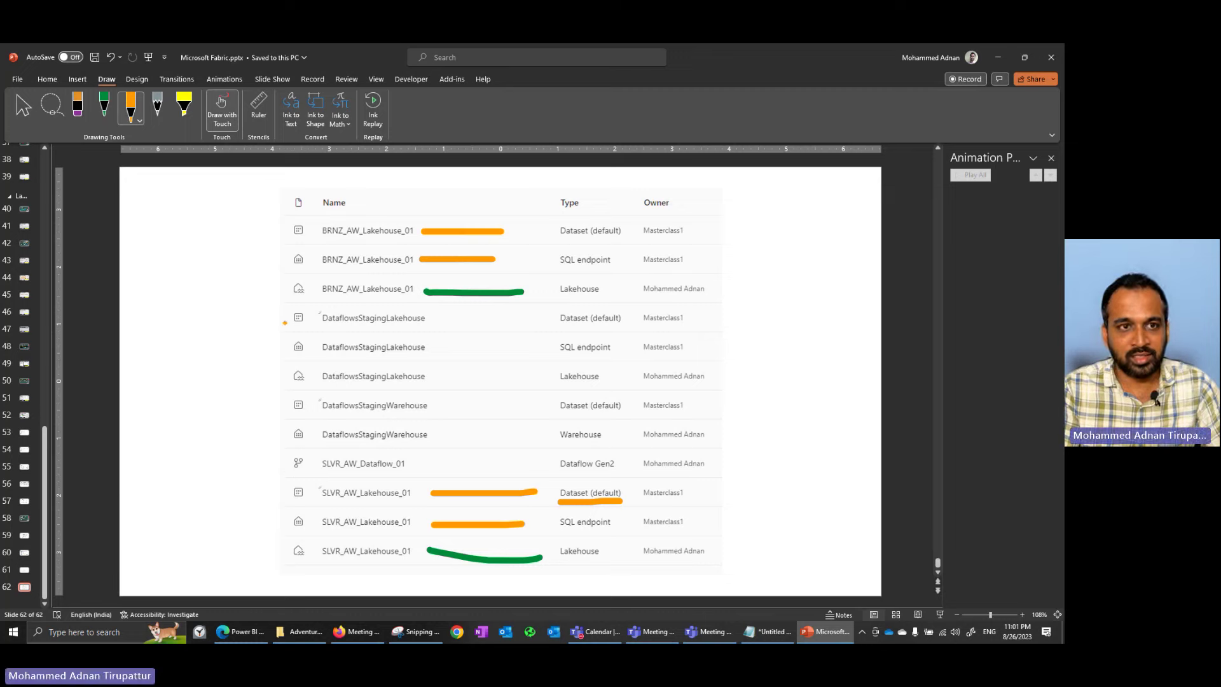
Change the orange pen's colour to red and draw an arrow pointing at the SLVR_AW_Dataflow_01 row
click(132, 120)
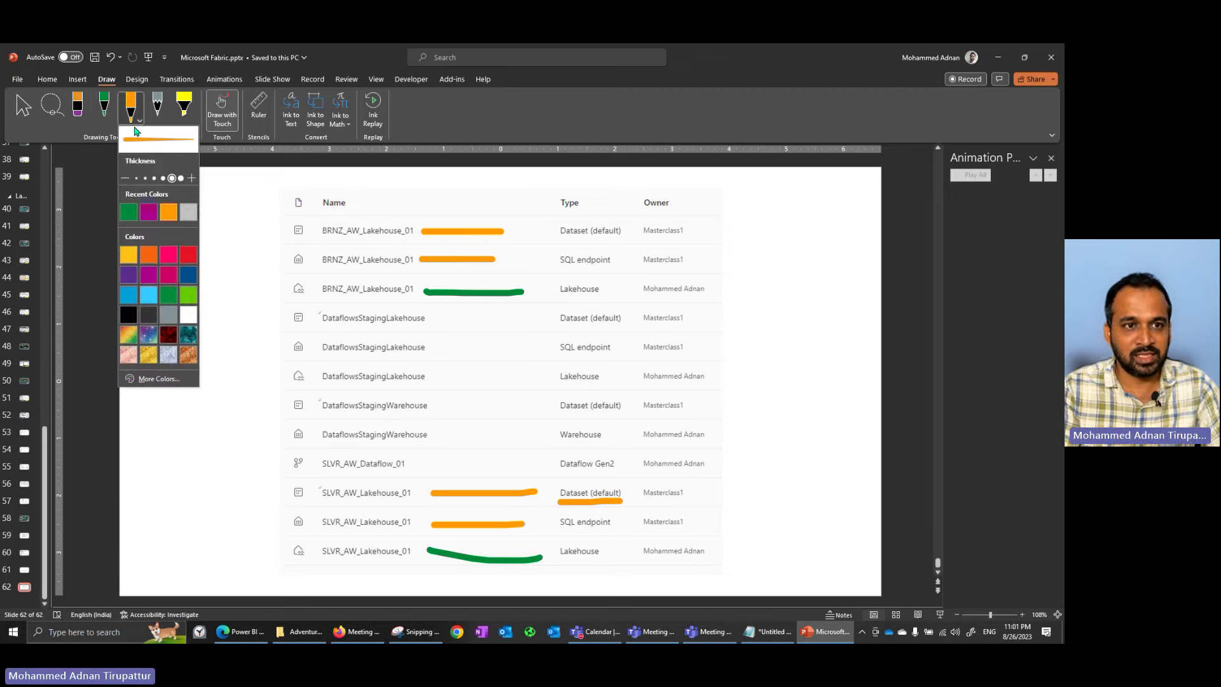
click(188, 254)
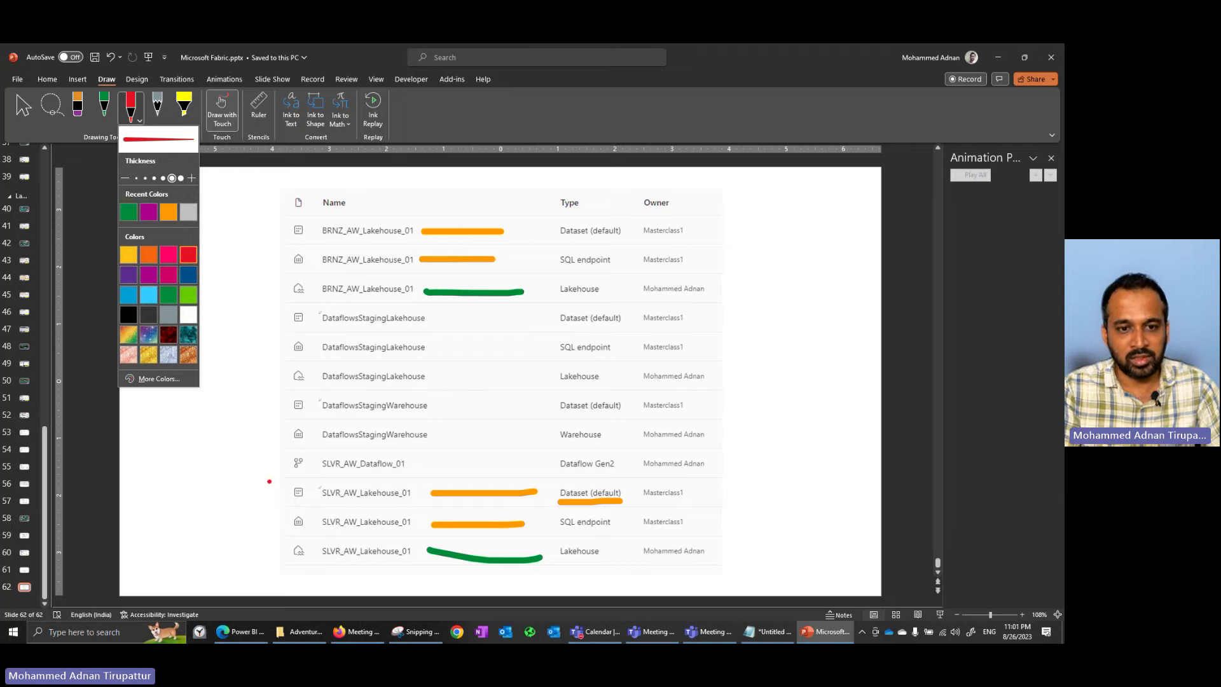
mouse_move(226, 465)
mouse_down()
mouse_move(284, 456)
mouse_move(268, 468)
mouse_up()
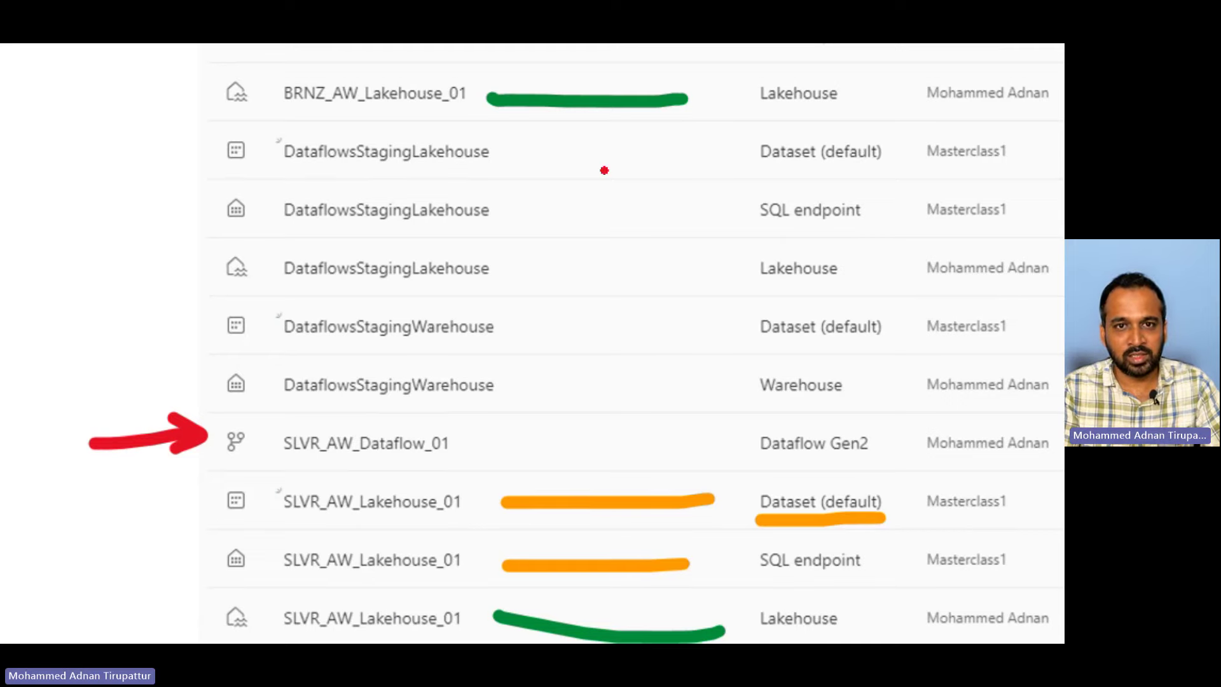
Draw a red brace around all DataflowsStaging rows and separate red brackets beside the staging warehouse and staging lakehouse types, linking the warehouse bracket to the brace
mouse_move(478, 135)
mouse_down()
mouse_move(512, 139)
mouse_move(518, 264)
mouse_move(537, 294)
mouse_move(534, 349)
mouse_move(504, 422)
mouse_move(484, 427)
mouse_up()
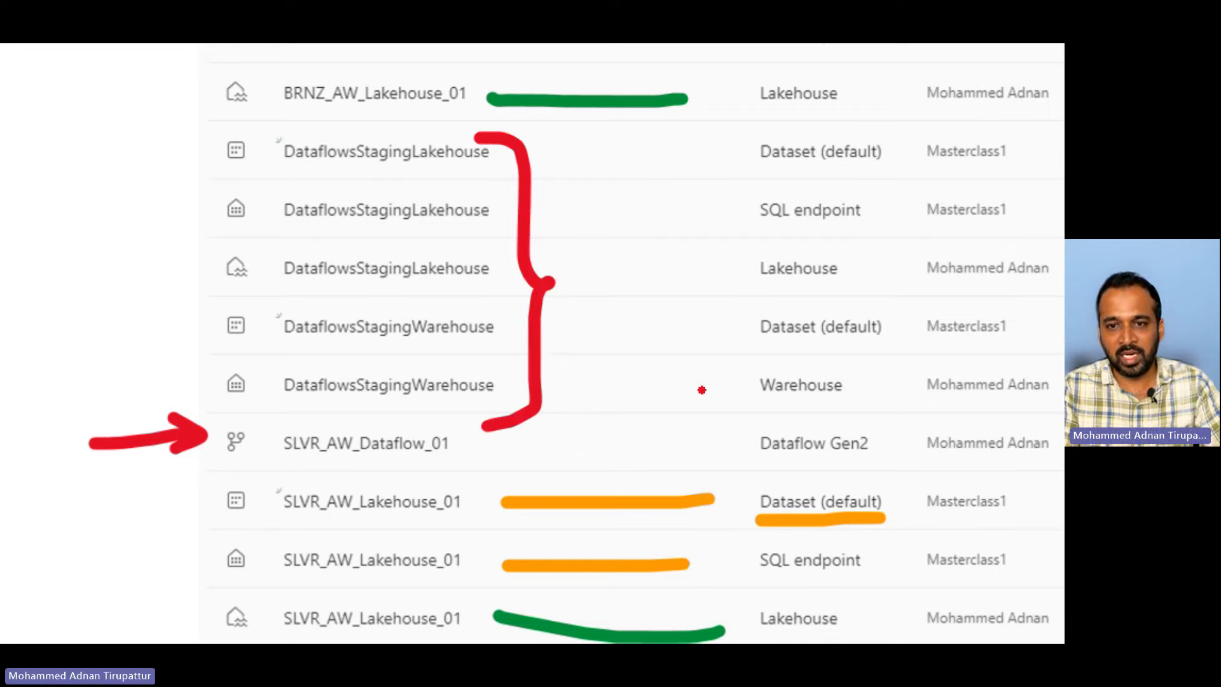
mouse_move(667, 381)
mouse_down()
mouse_move(716, 382)
mouse_move(682, 372)
mouse_move(675, 335)
mouse_move(741, 314)
mouse_up()
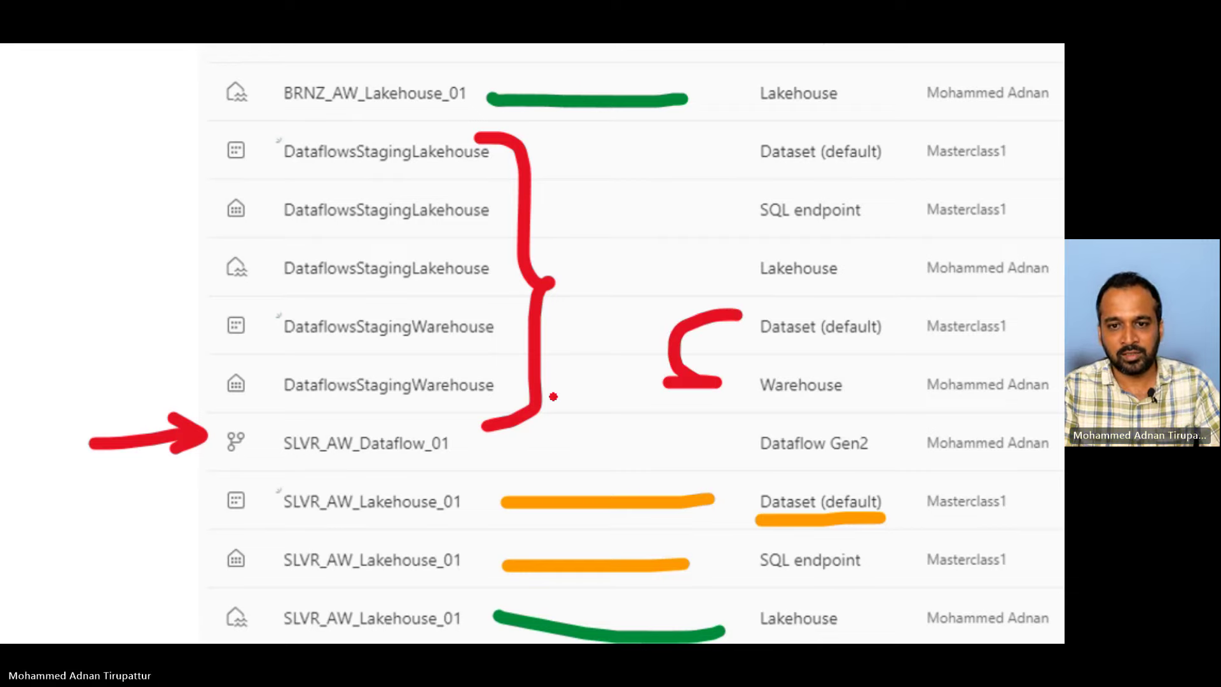
mouse_move(539, 387)
mouse_down()
mouse_move(674, 368)
mouse_move(664, 370)
mouse_up()
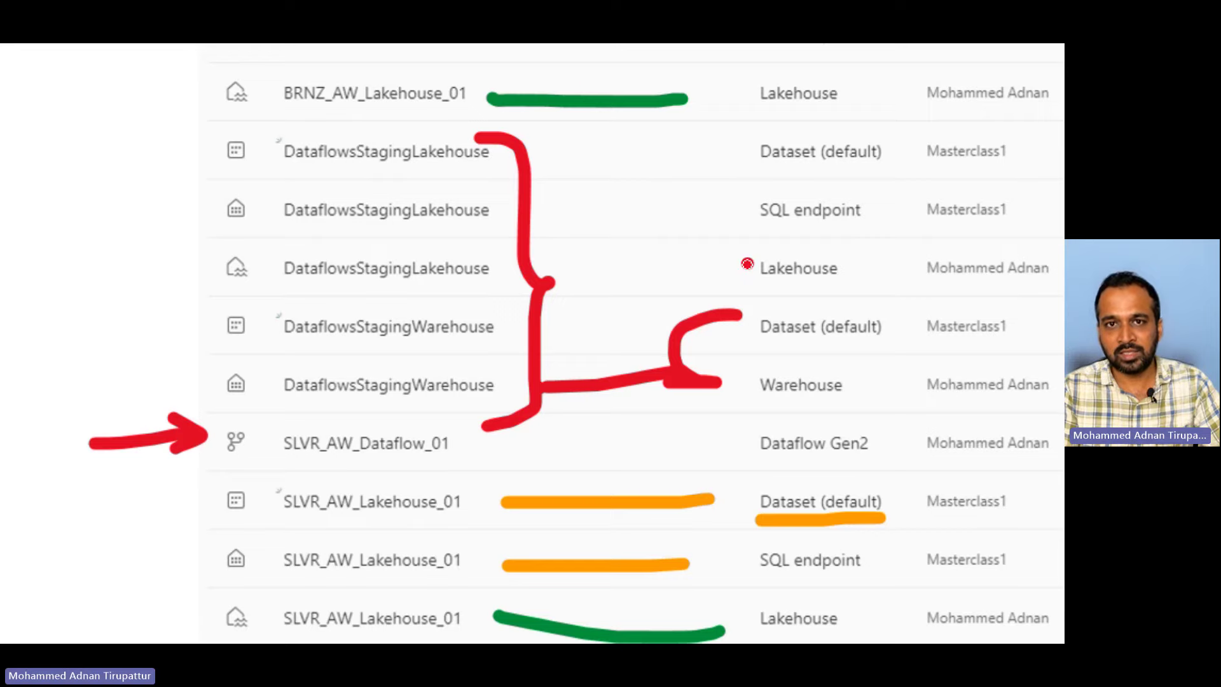
mouse_move(747, 264)
mouse_down()
mouse_move(704, 230)
mouse_move(736, 203)
mouse_move(706, 186)
mouse_move(714, 152)
mouse_move(743, 151)
mouse_up()
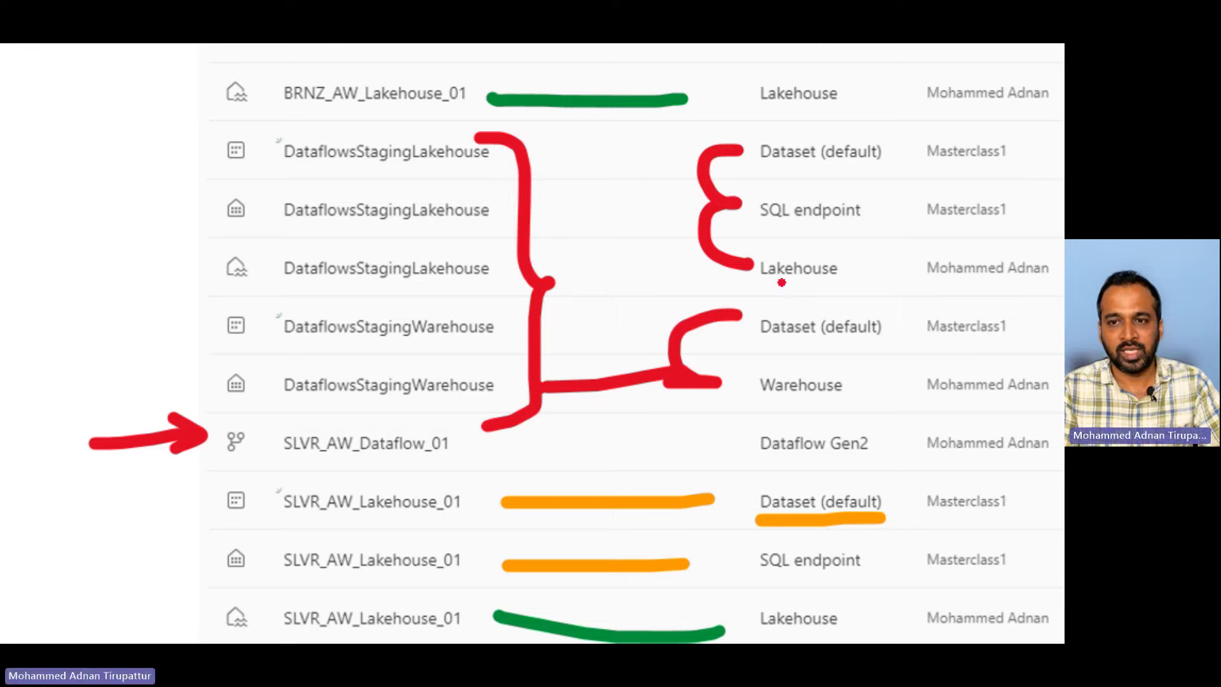
scroll(779, 121, up, 2)
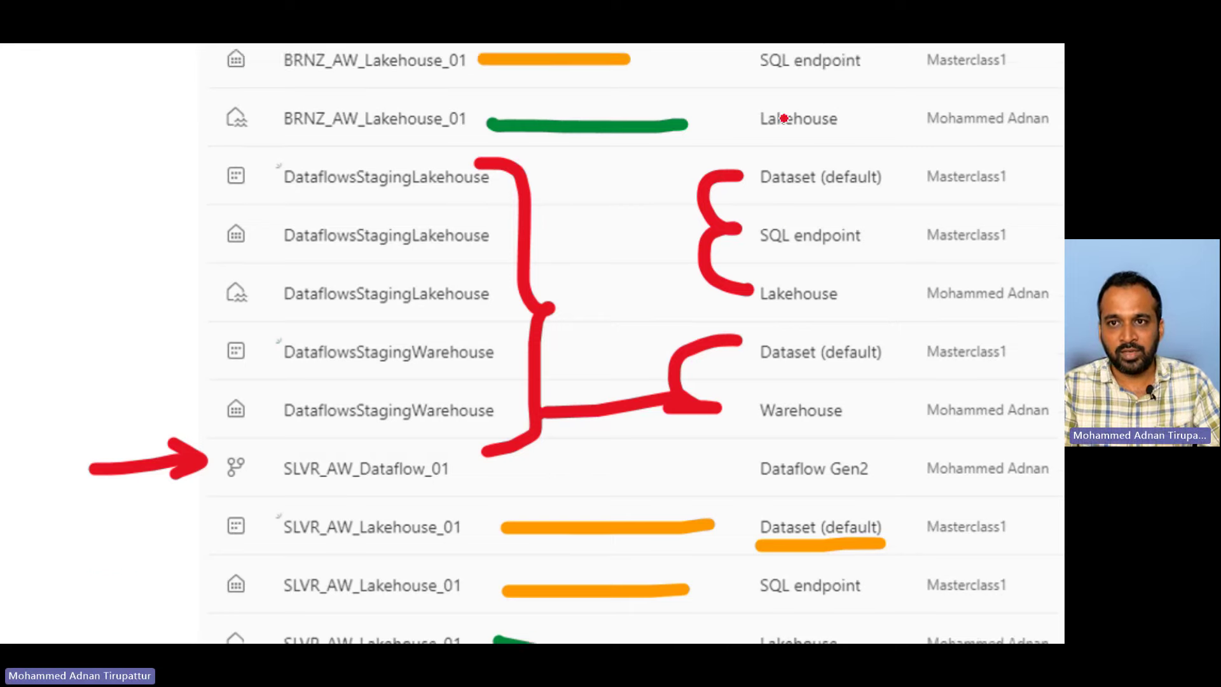
scroll(778, 117, up, 1)
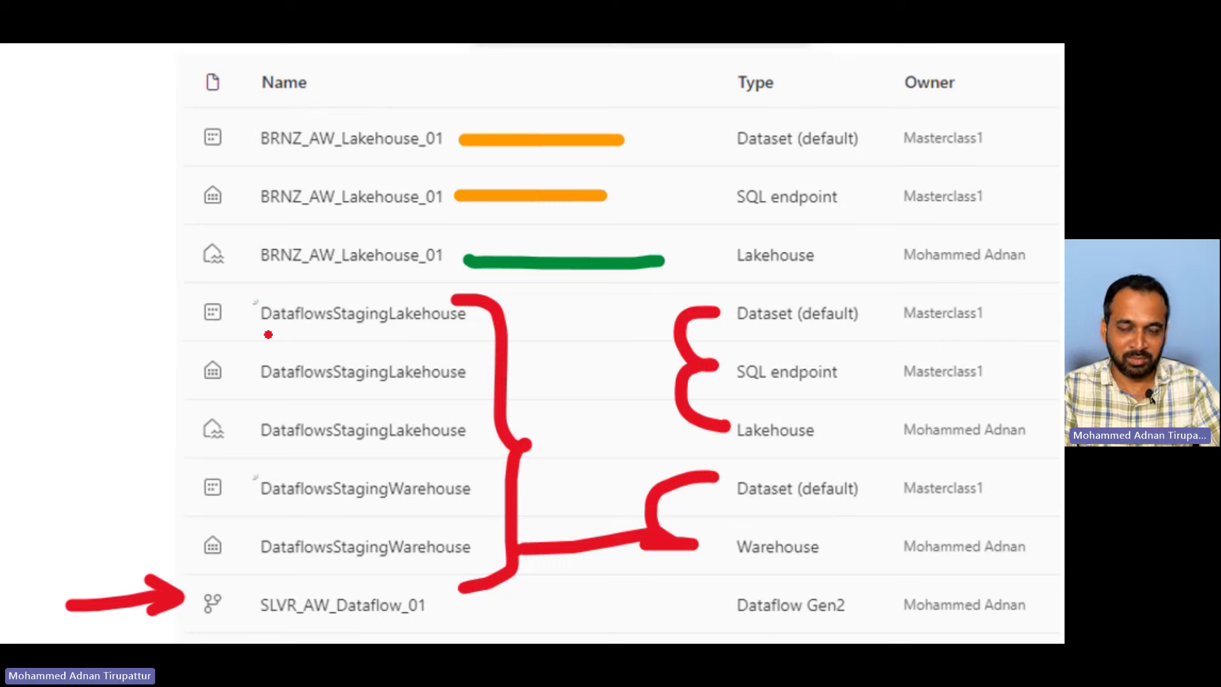
scroll(307, 532, down, 2)
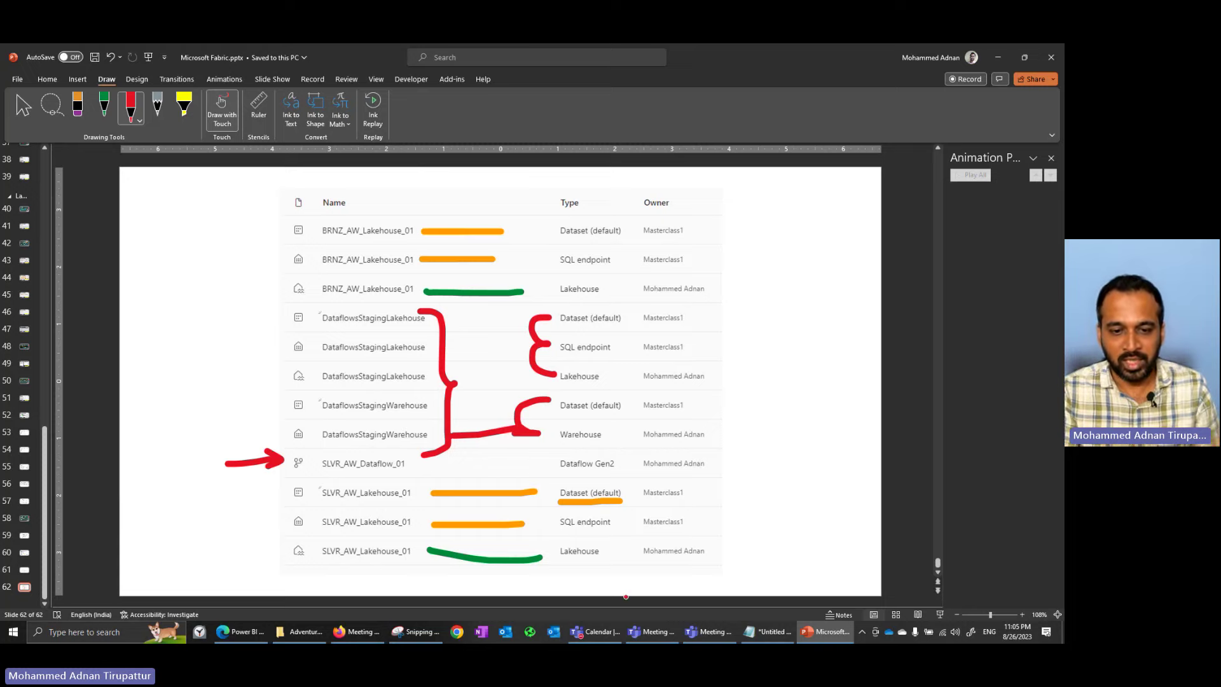
Switch to the SLVR_AW_Dataflow_01 editor in the browser, cancel its stalled data source dialog and reload the page
click(820, 631)
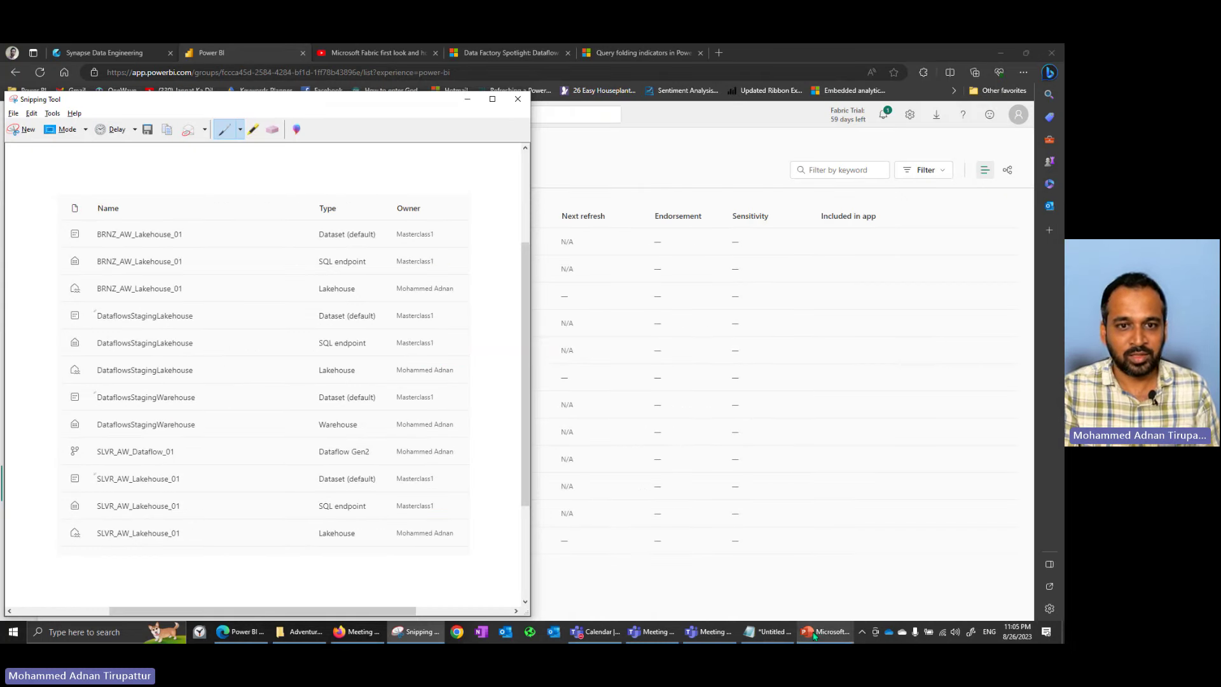
click(741, 179)
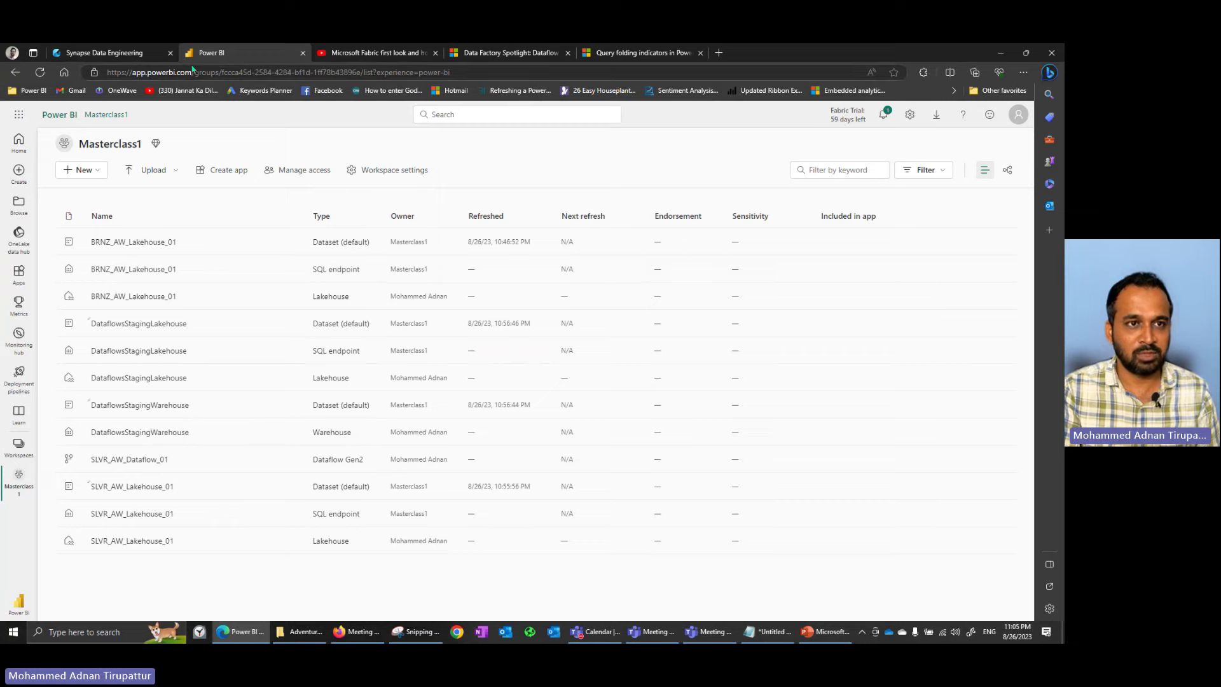
click(104, 52)
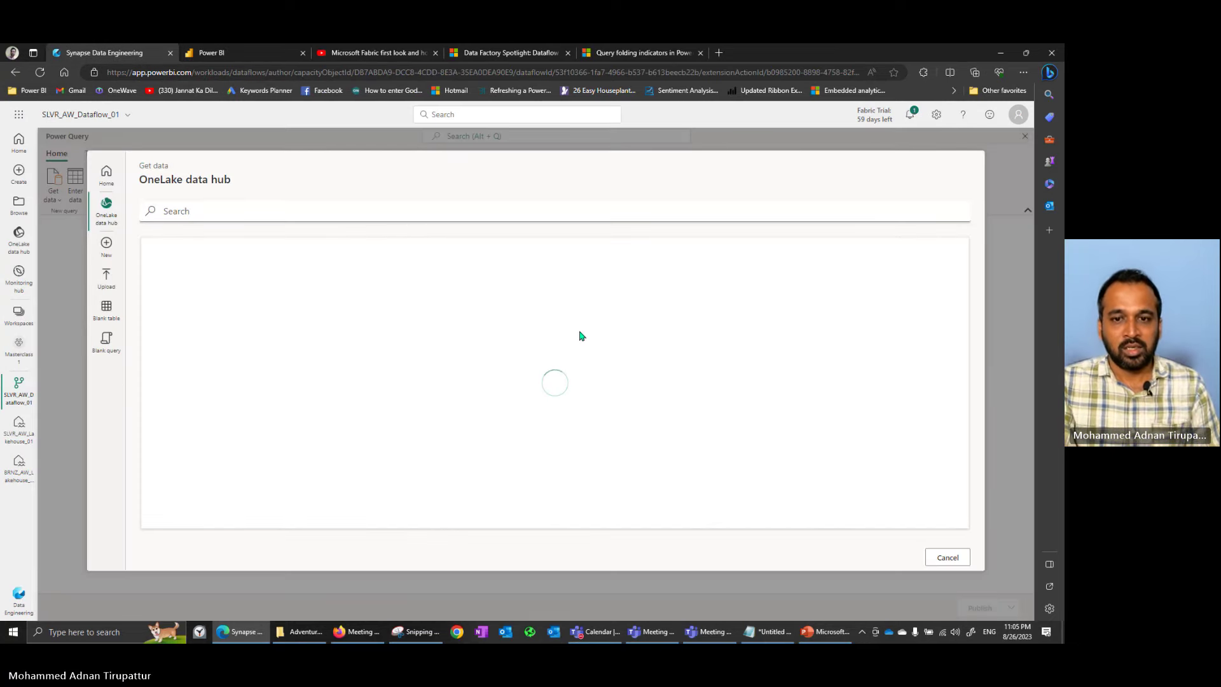
click(943, 558)
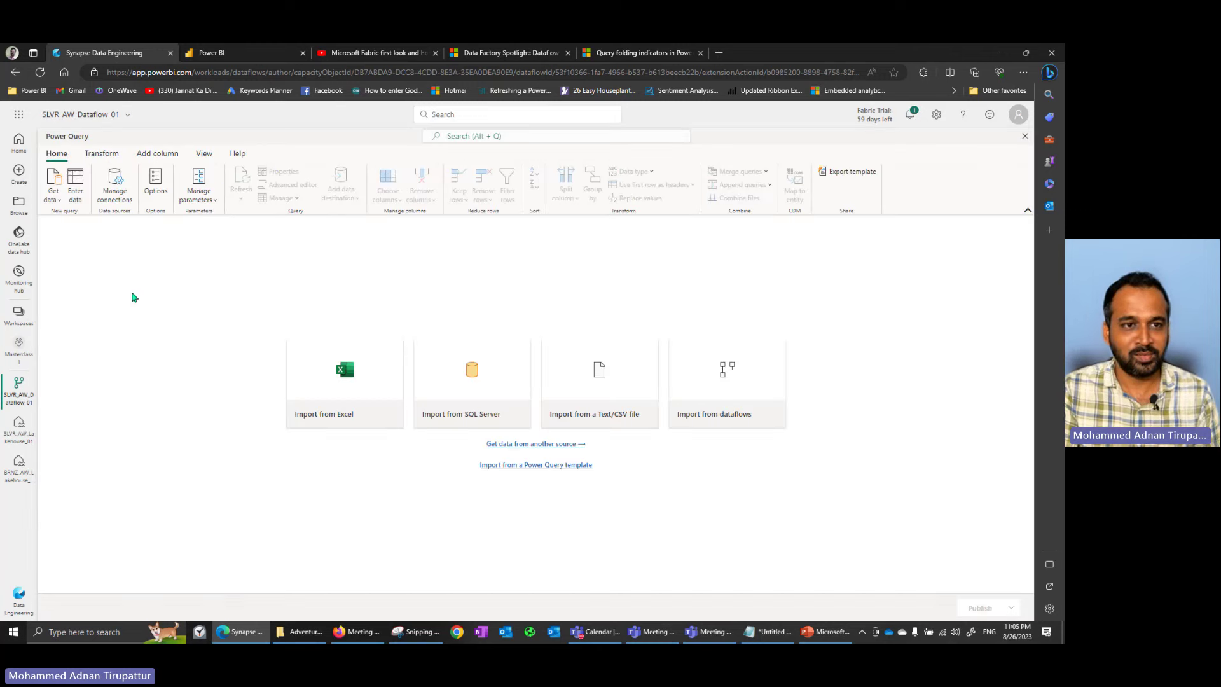
click(40, 72)
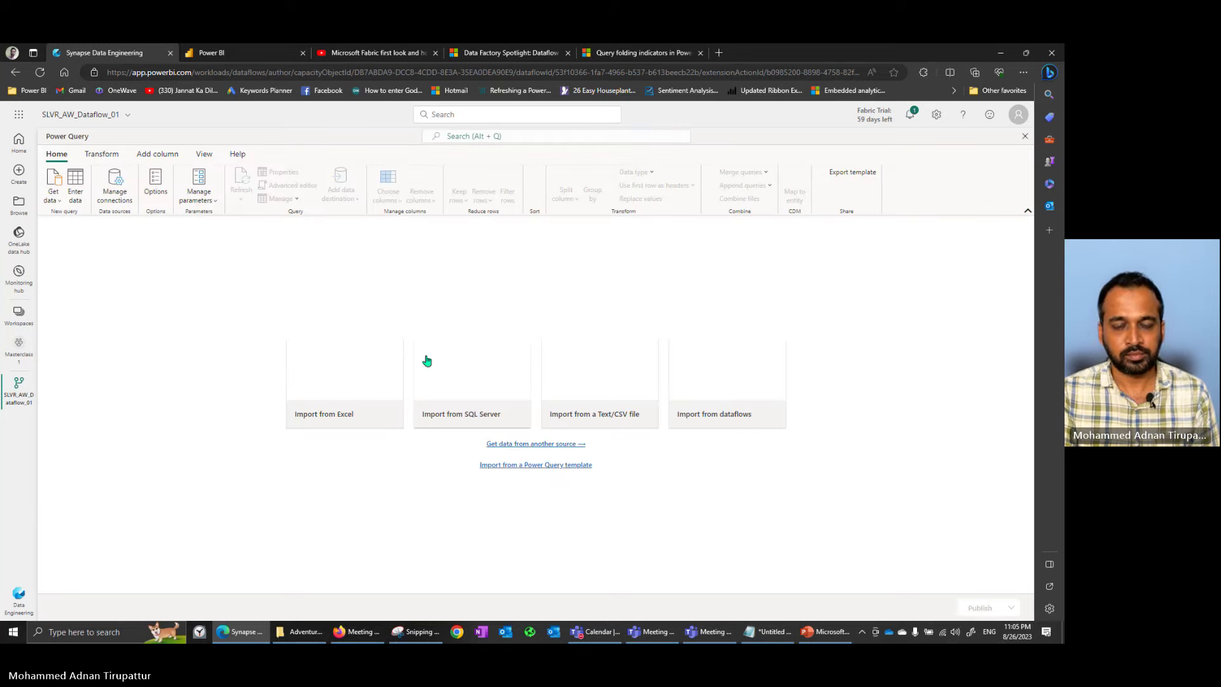
Reopen the full data source selection for the dataflow and show the OneLake data hub sources
click(56, 194)
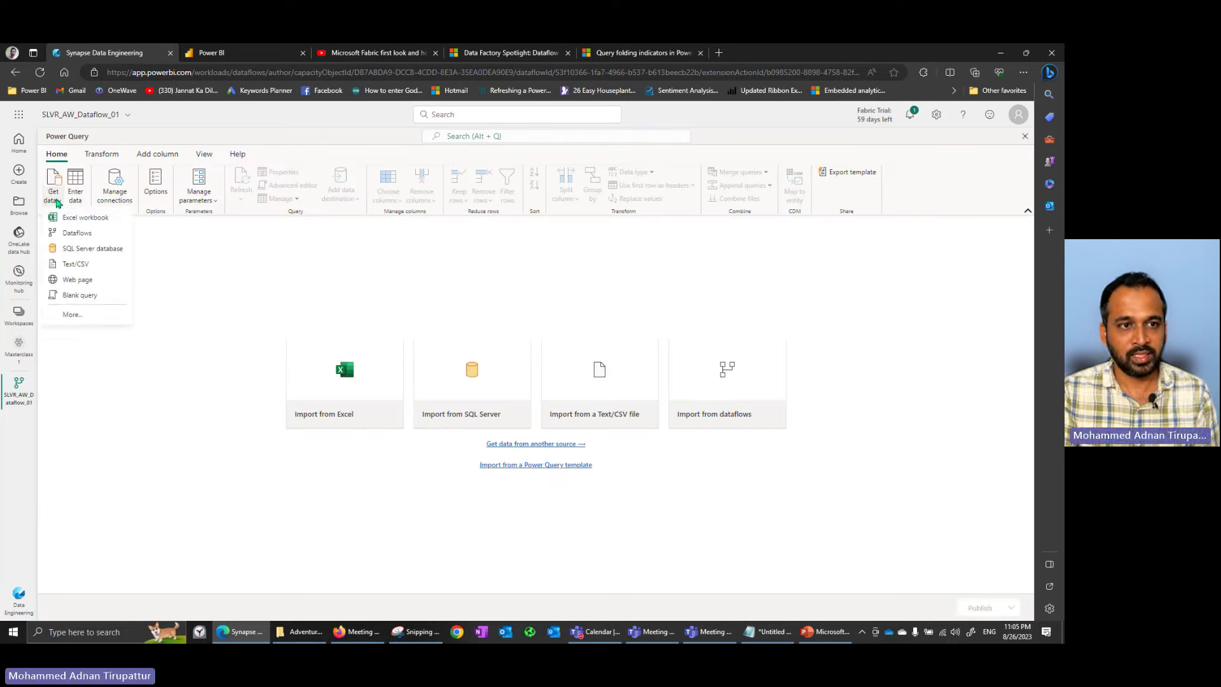
click(87, 317)
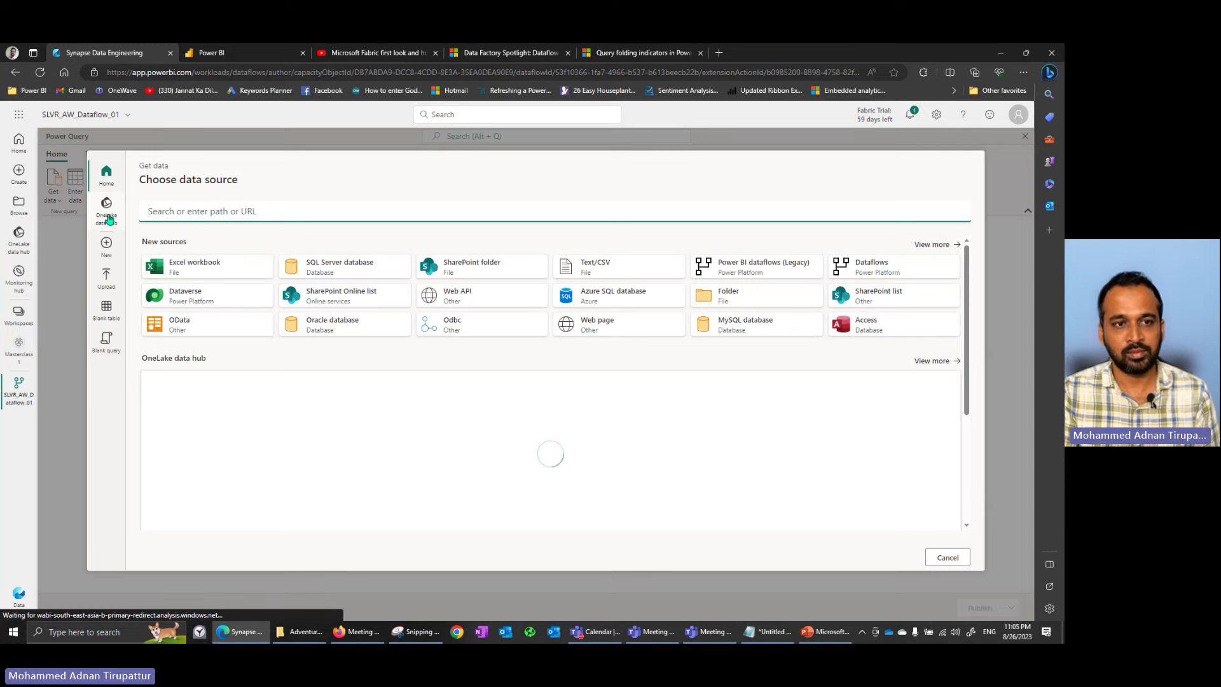
click(108, 218)
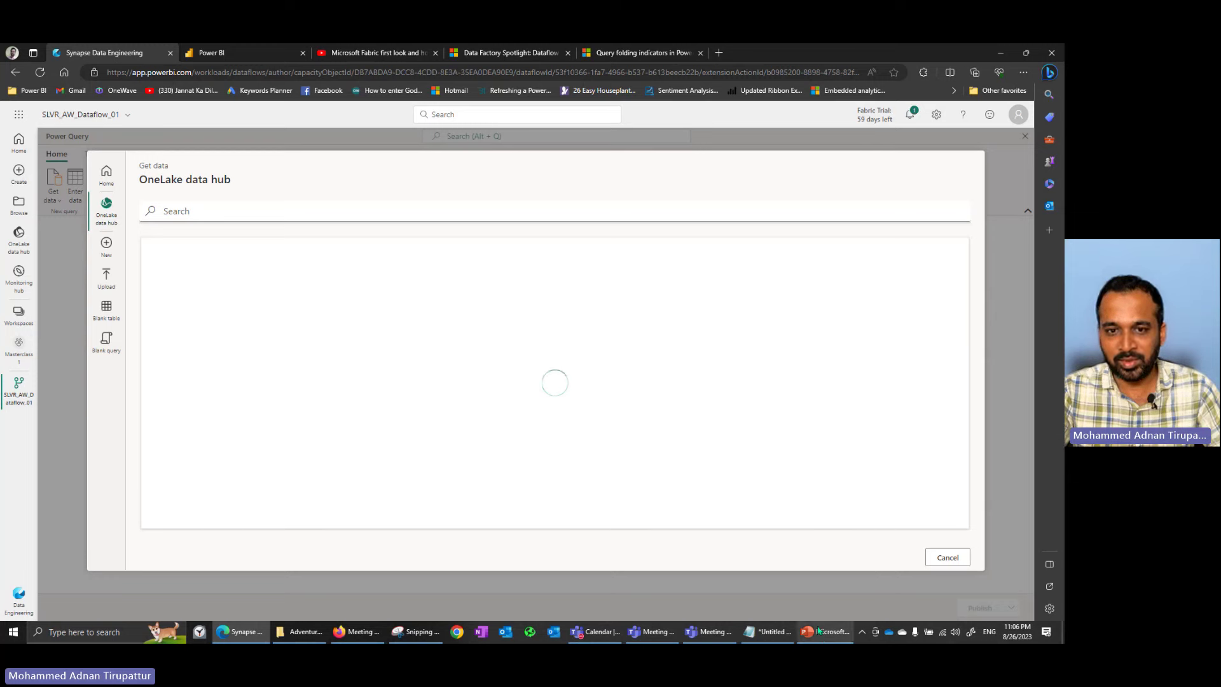
Switch to the Microsoft Fabric presentation in PowerPoint and show slide 61 with the Dataflow Engine diagram
mouse_move(820, 637)
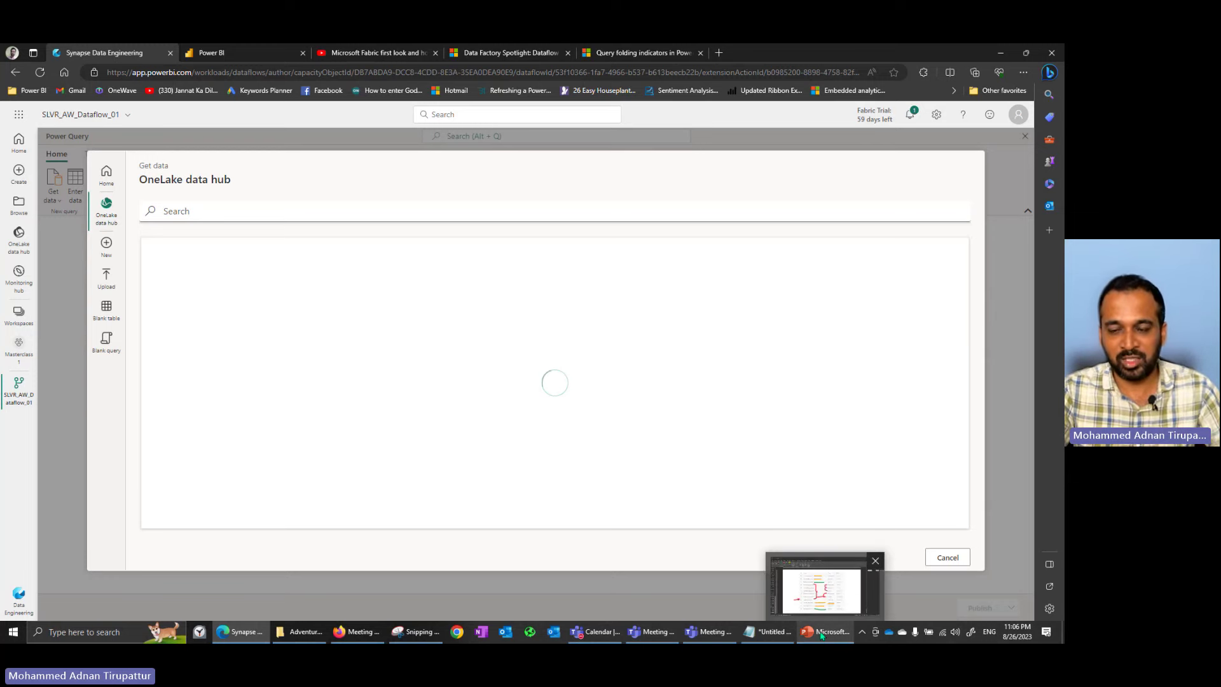
click(820, 636)
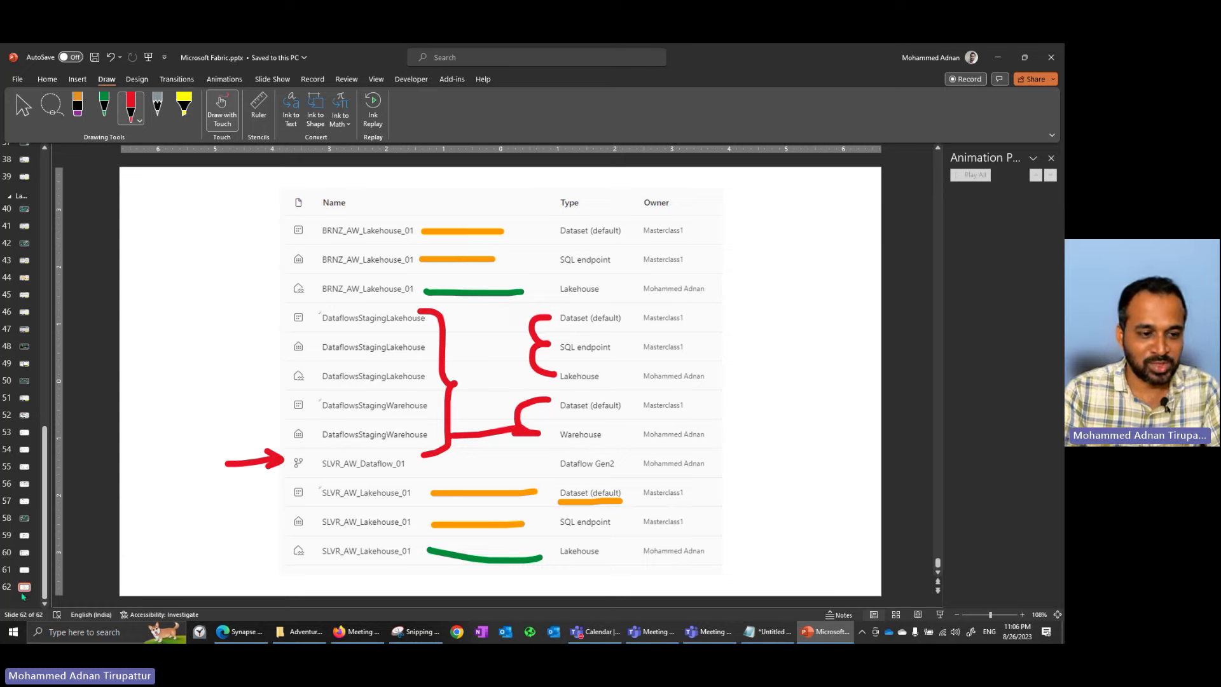
click(25, 572)
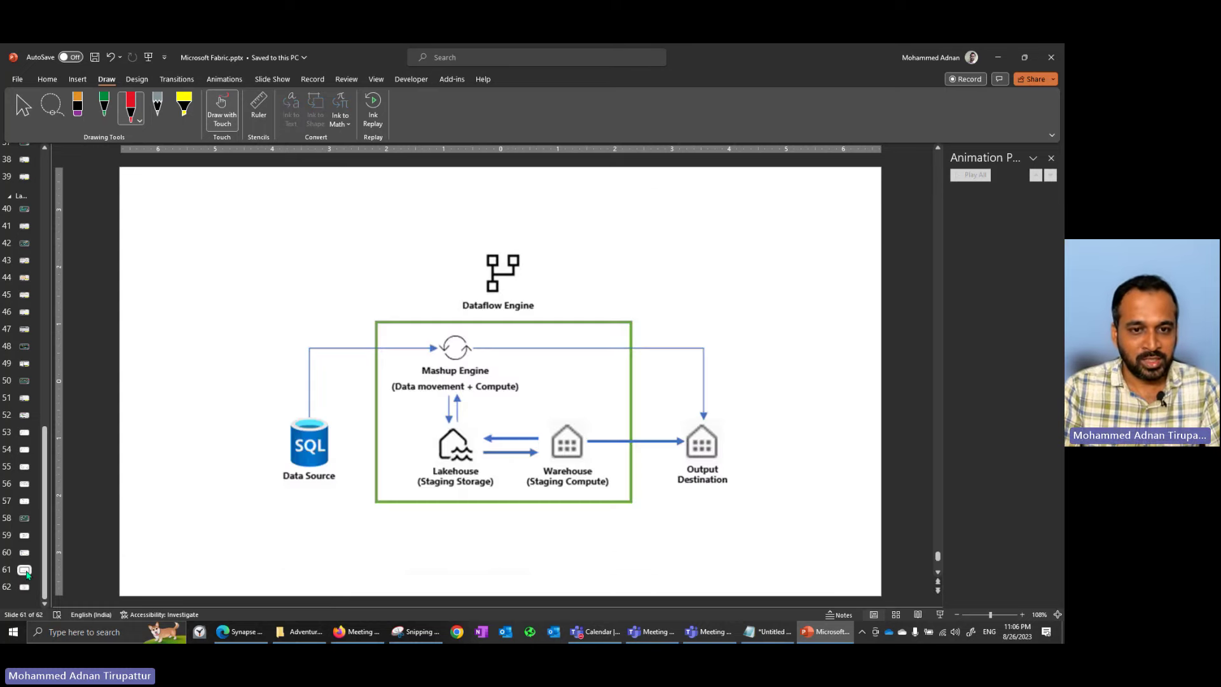